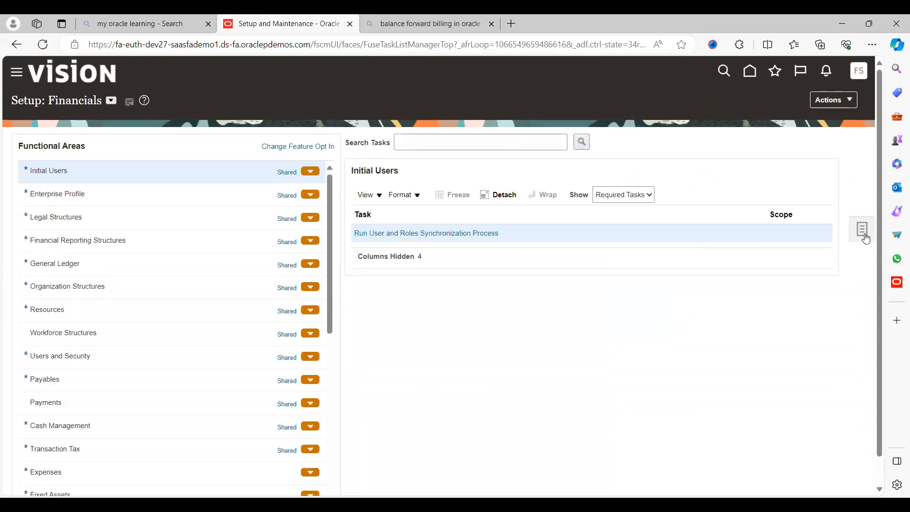
- Search the setup tasks for "Manage Statement%" and open the Manage Statement Cycles task
{"action": "left_click", "coordinate": [862, 230]}
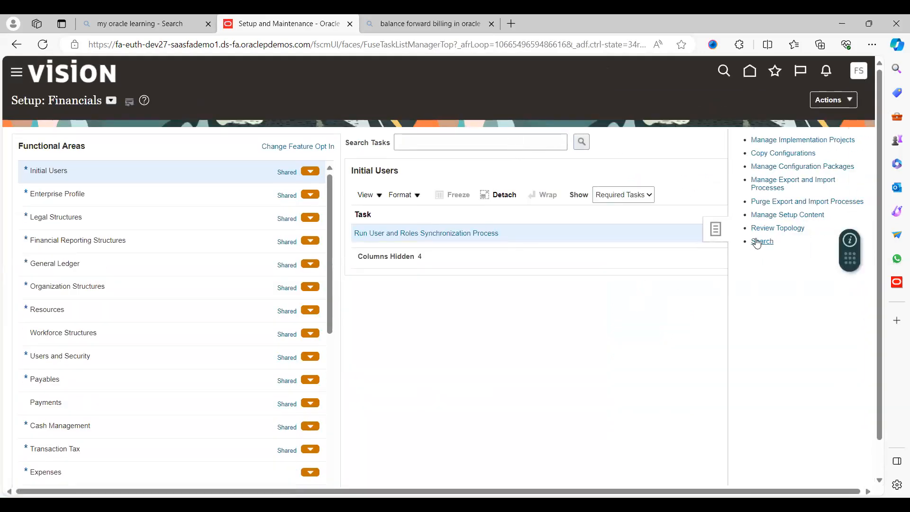
{"action": "left_click", "coordinate": [760, 241]}
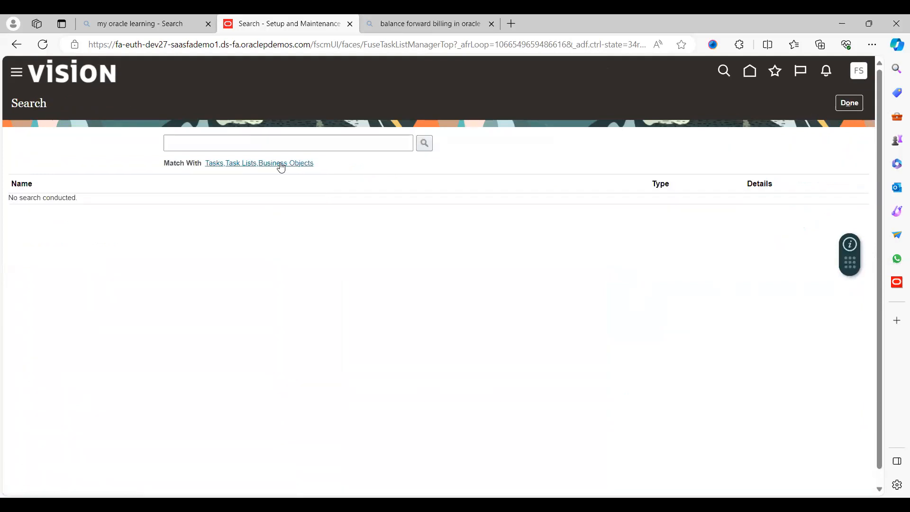
{"action": "left_click", "coordinate": [264, 142]}
{"action": "type", "text": "Manage "}
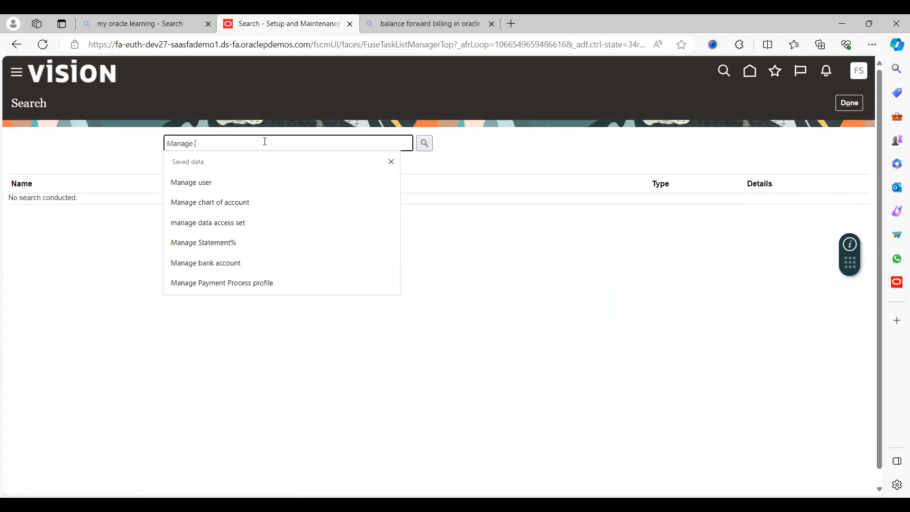
{"action": "type", "text": "Statement%"}
{"action": "key", "text": "Tab"}
{"action": "key", "text": "Return"}
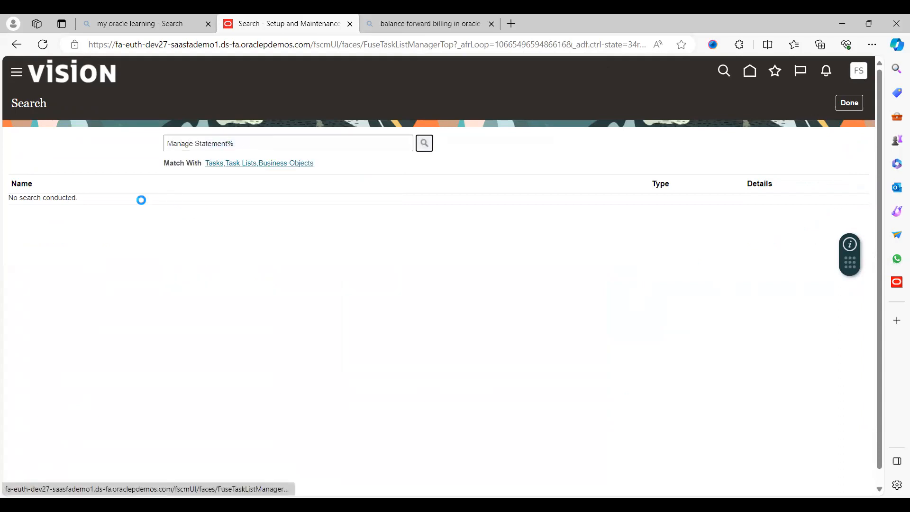
{"action": "left_click", "coordinate": [67, 203]}
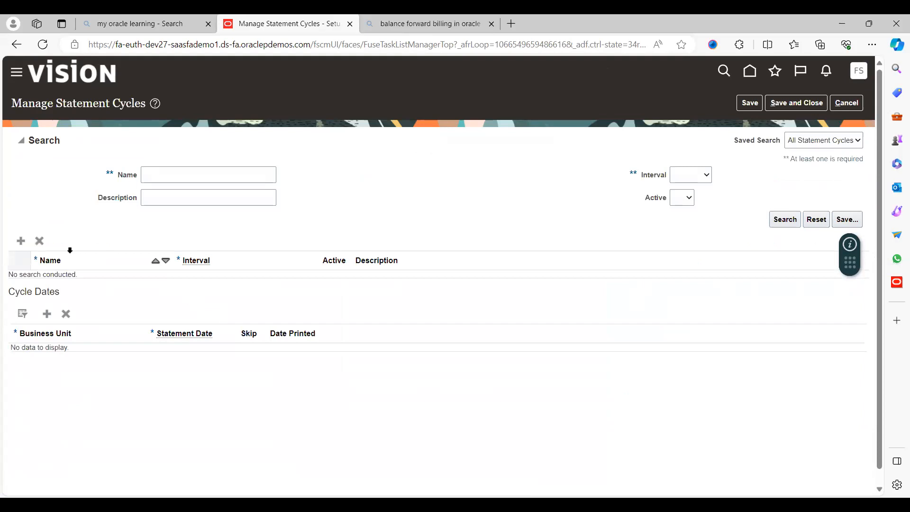
- Add a new statement cycle named "80 ST Cycle" and copy its name
{"action": "left_click", "coordinate": [21, 241]}
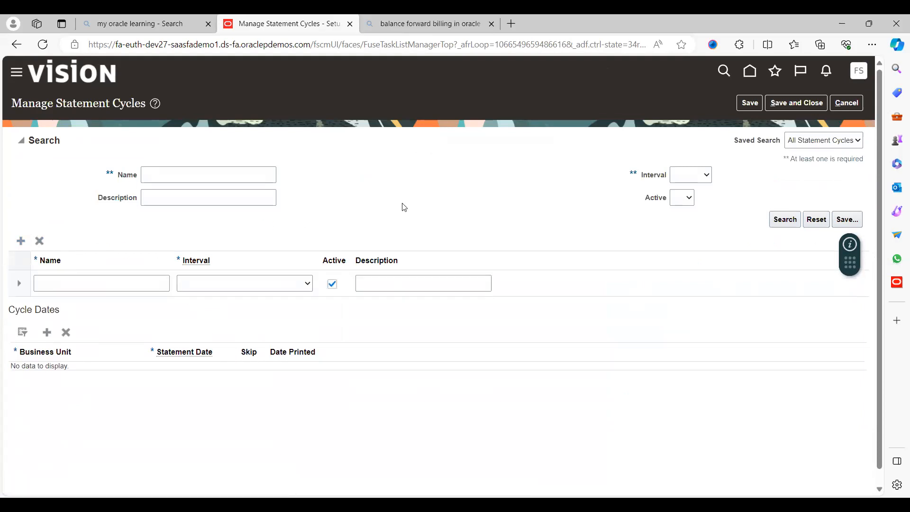
{"action": "left_click", "coordinate": [150, 282]}
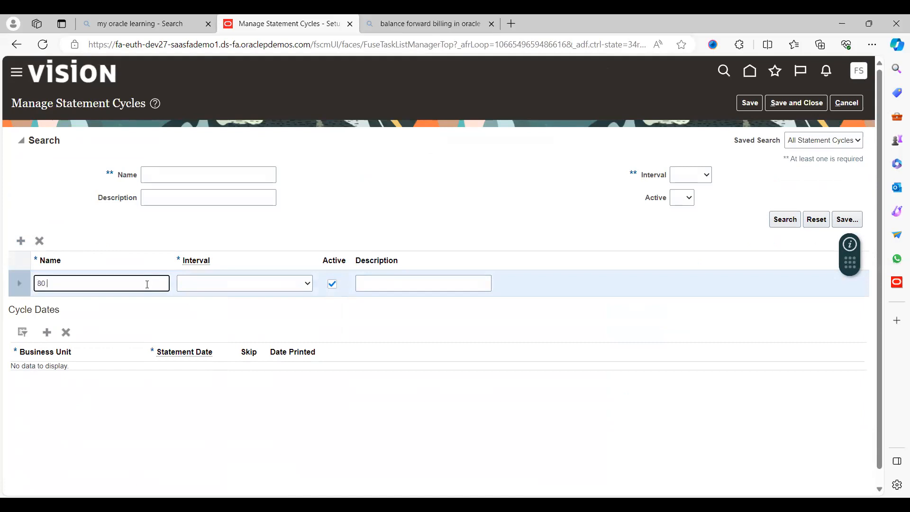
{"action": "type", "text": "80 Statemnet"}
{"action": "key", "text": "BackSpace"}
{"action": "key", "text": "BackSpace"}
{"action": "key", "text": "Tab"}
{"action": "key", "text": "ctrl+c"}
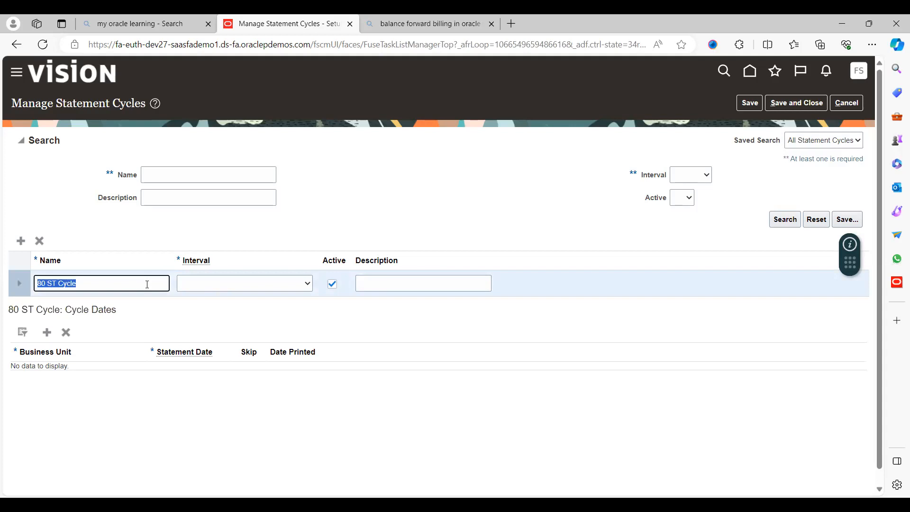
- Set the statement cycle's interval to Weekly and its description to "80 ST Cycle", and save and close
{"action": "left_click", "coordinate": [255, 286]}
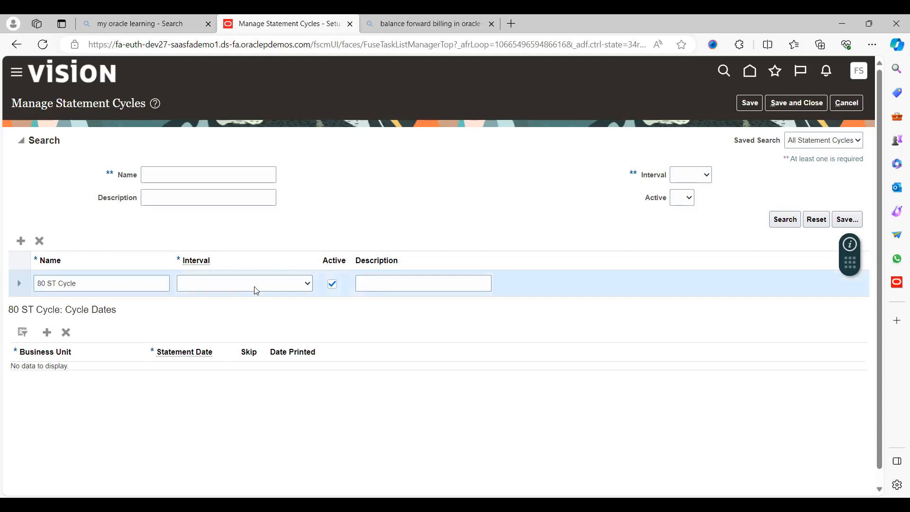
{"action": "left_click", "coordinate": [254, 286]}
{"action": "left_click", "coordinate": [380, 286]}
{"action": "key", "text": "ctrl+v"}
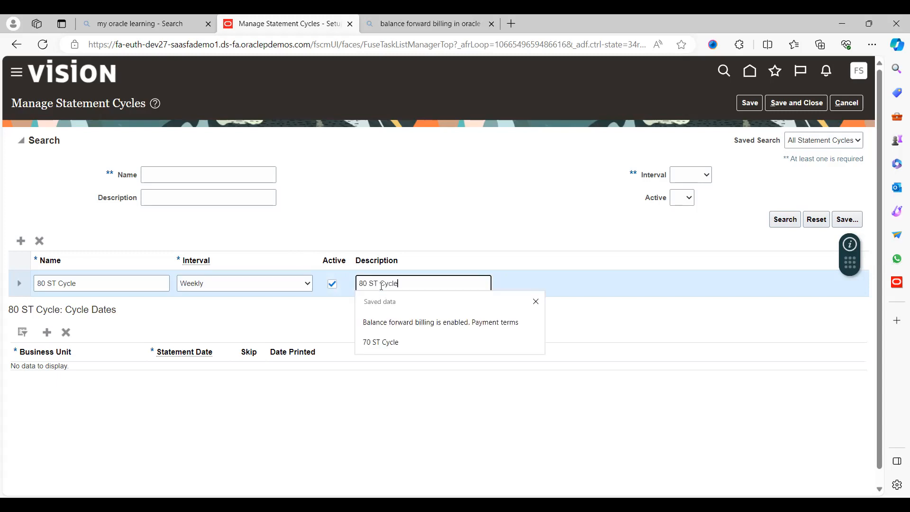
{"action": "left_click", "coordinate": [504, 226]}
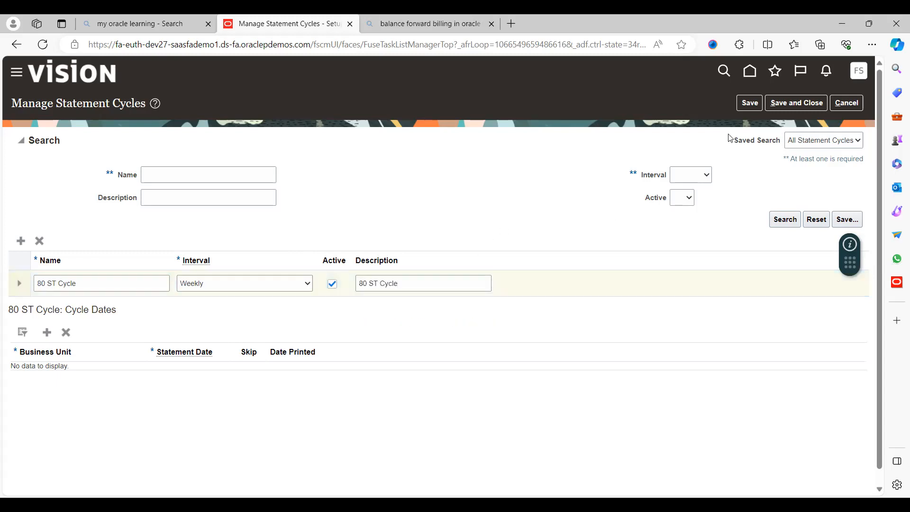
{"action": "left_click", "coordinate": [748, 108]}
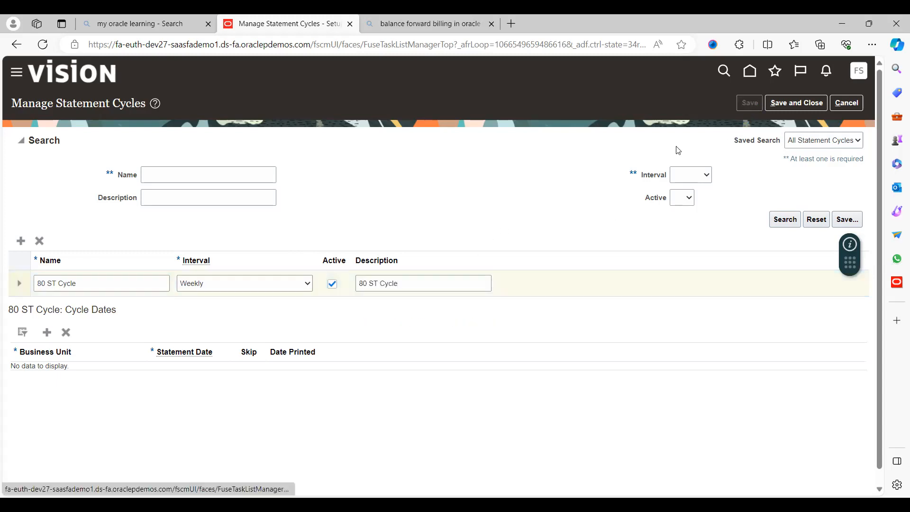
{"action": "left_click", "coordinate": [799, 107]}
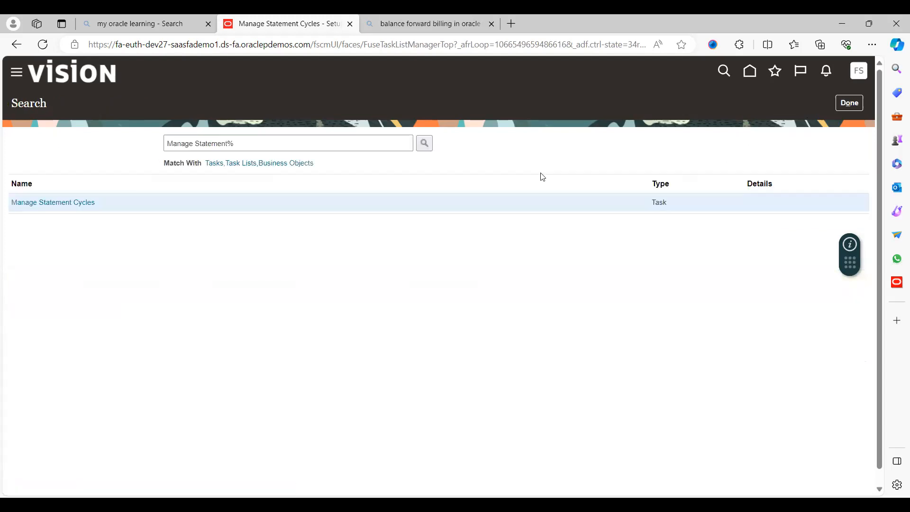
- Search for "Manage Balance forward billing Cycle" and open the Manage Balance Forward Billing Cycles task
{"action": "left_click", "coordinate": [283, 142]}
{"action": "key", "text": "BackSpace"}
{"action": "key", "text": "BackSpace"}
{"action": "key", "text": "BackSpace"}
{"action": "key", "text": "BackSpace"}
{"action": "key", "text": "BackSpace"}
{"action": "key", "text": "BackSpace"}
{"action": "key", "text": "BackSpace"}
{"action": "key", "text": "BackSpace"}
{"action": "key", "text": "BackSpace"}
{"action": "key", "text": "BackSpace"}
{"action": "type", "text": "appl"}
{"action": "key", "text": "BackSpace"}
{"action": "key", "text": "BackSpace"}
{"action": "key", "text": "BackSpace"}
{"action": "key", "text": "BackSpace"}
{"action": "type", "text": "bal"}
{"action": "key", "text": "Down"}
{"action": "key", "text": "Return"}
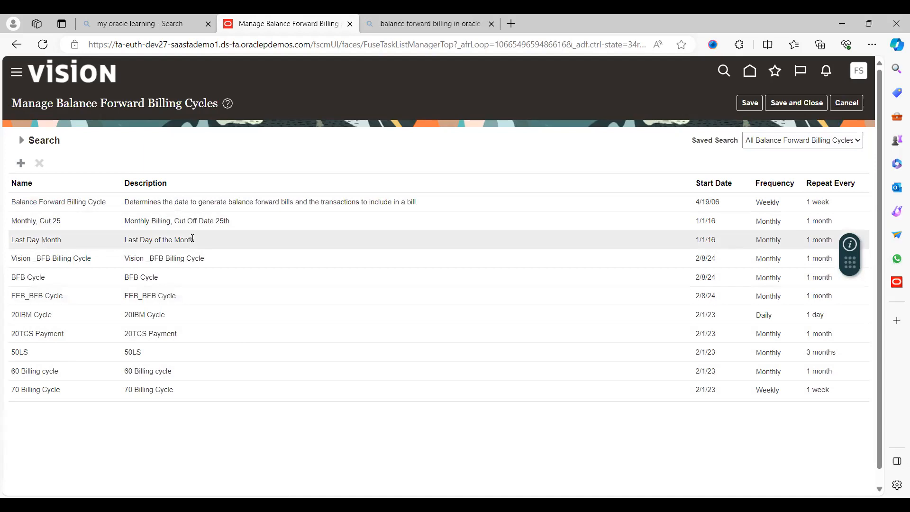
- Start a new balance forward billing cycle with "80 Billing Cycle" as both name and description
{"action": "left_click", "coordinate": [21, 164]}
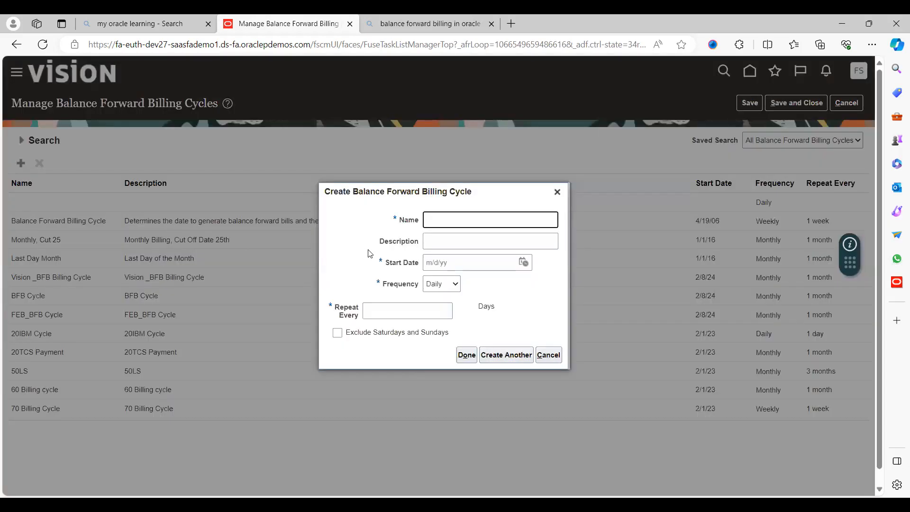
{"action": "left_click", "coordinate": [447, 219]}
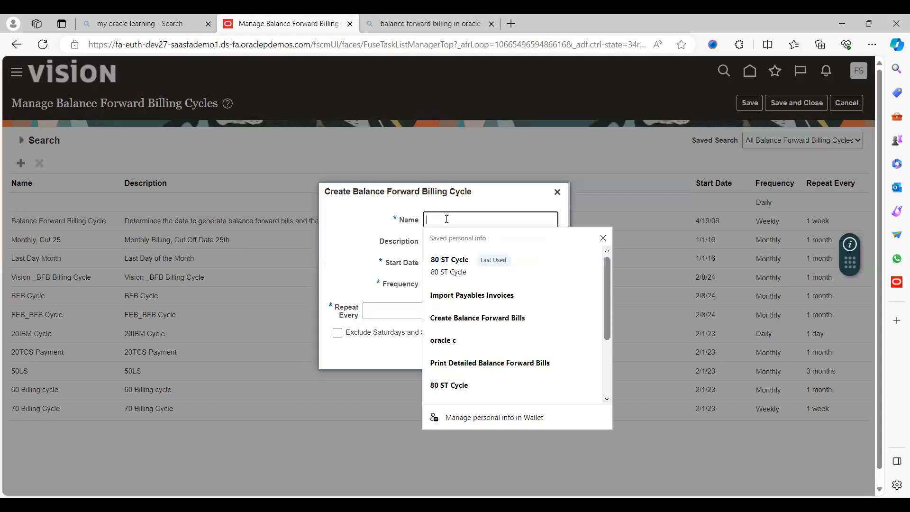
{"action": "type", "text": "1"}
{"action": "key", "text": "BackSpace"}
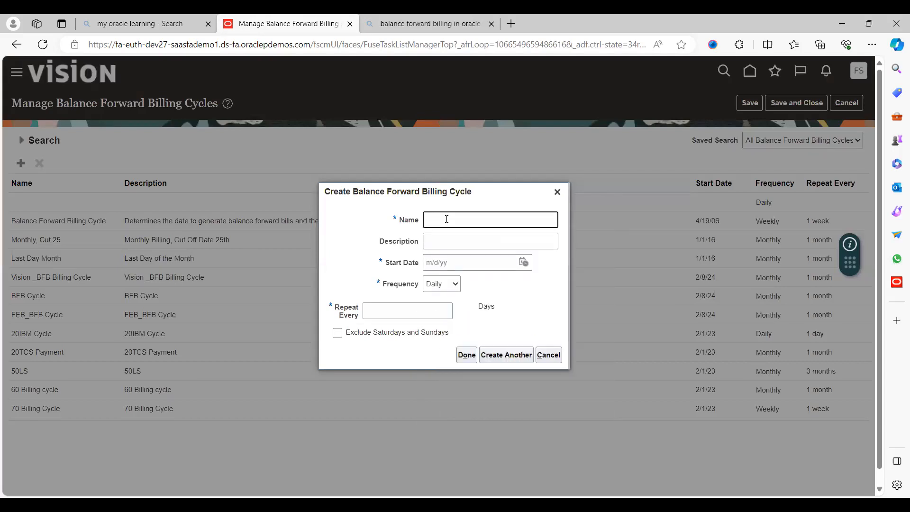
{"action": "type", "text": "80 Billing Cycle"}
{"action": "key", "text": "Tab"}
{"action": "key", "text": "shift+Tab"}
{"action": "key", "text": "ctrl+c"}
{"action": "key", "text": "Tab"}
{"action": "key", "text": "ctrl+v"}
- Set the billing cycle's start date to 2/1/23
{"action": "left_click", "coordinate": [524, 262]}
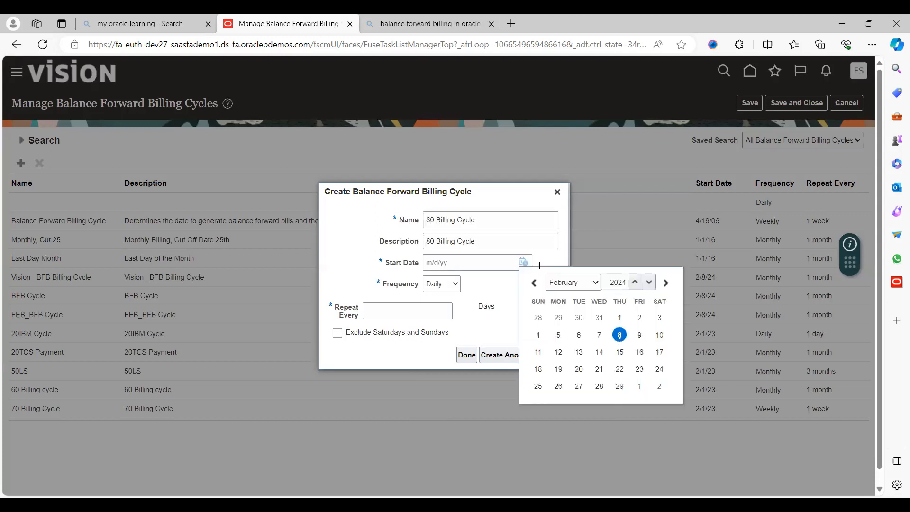
{"action": "left_click", "coordinate": [652, 286]}
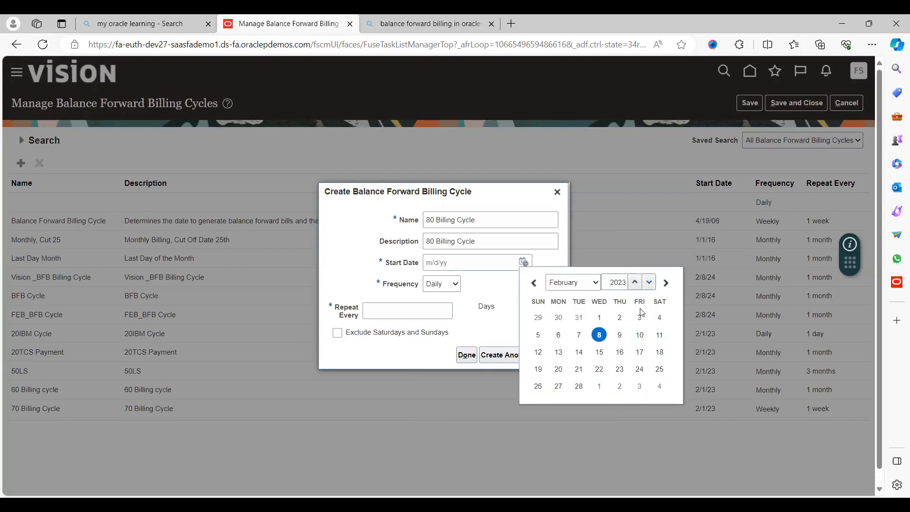
{"action": "left_click", "coordinate": [597, 315]}
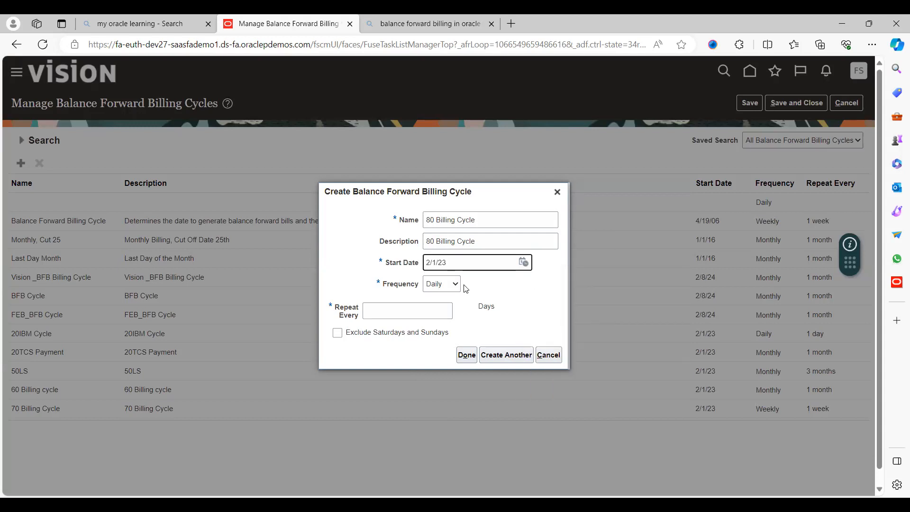
- Try a Monthly frequency for the billing cycle, repeating every 1 month on Day 30
{"action": "left_click", "coordinate": [448, 203]}
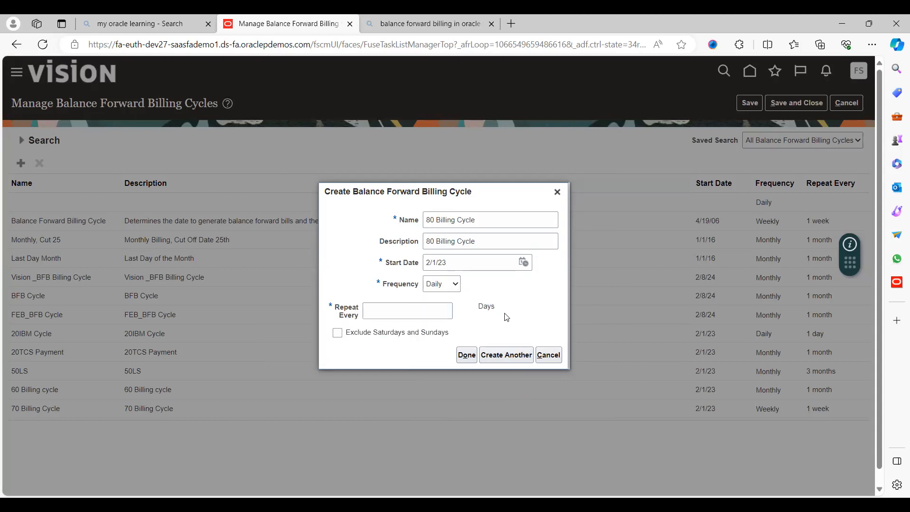
{"action": "left_click_drag", "start_coordinate": [505, 314], "coordinate": [447, 289]}
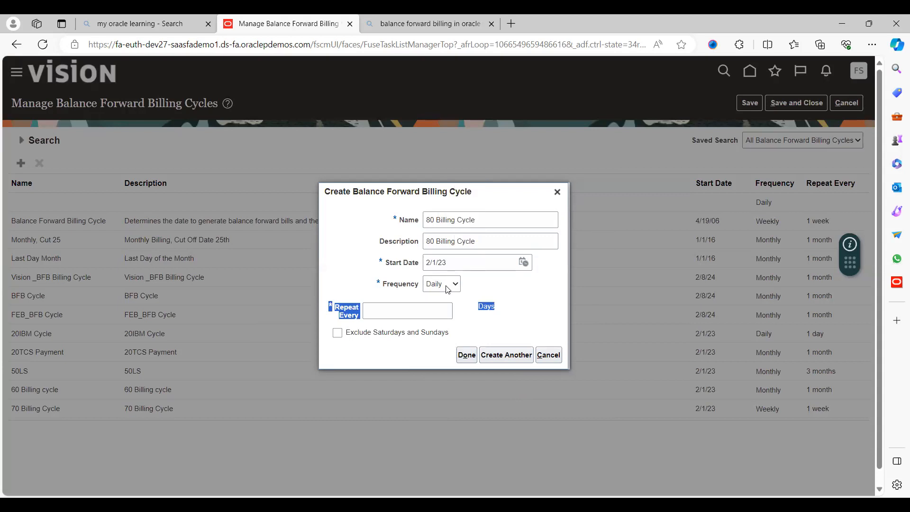
{"action": "left_click", "coordinate": [448, 289]}
{"action": "left_click", "coordinate": [439, 320]}
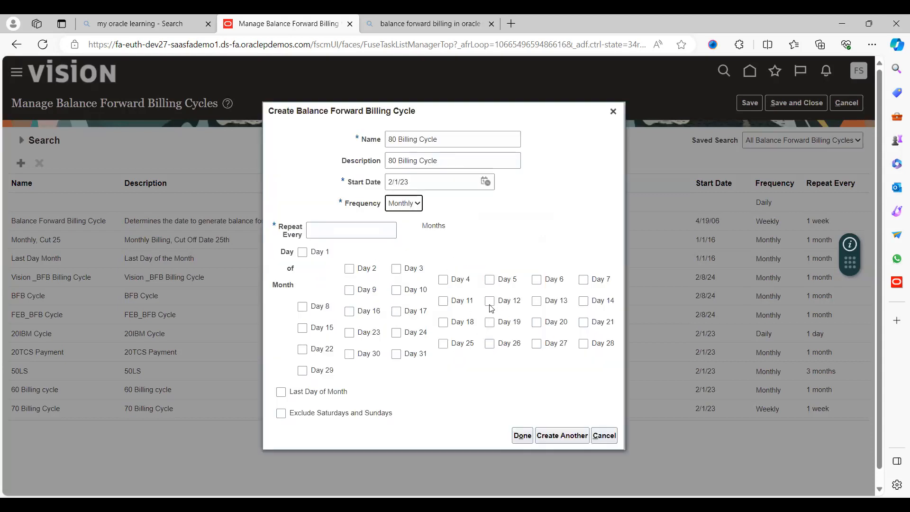
{"action": "left_click", "coordinate": [371, 229]}
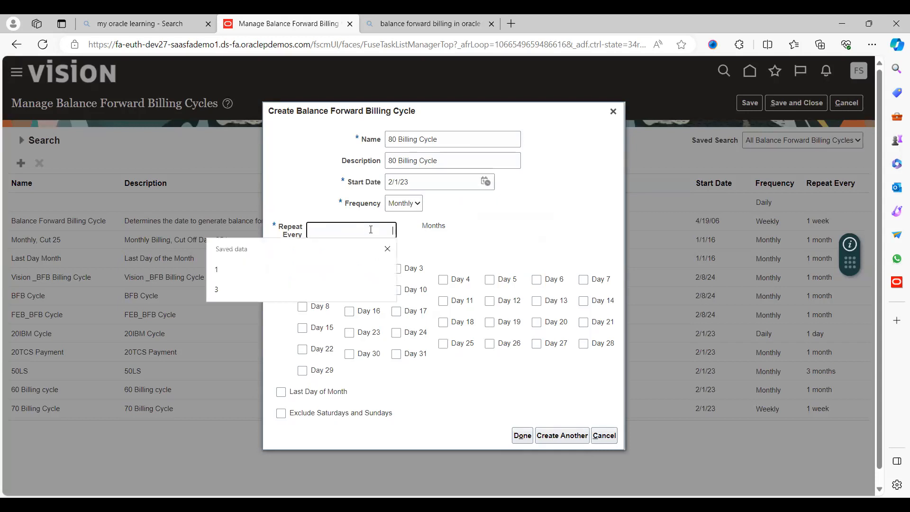
{"action": "type", "text": "1"}
{"action": "key", "text": "Tab"}
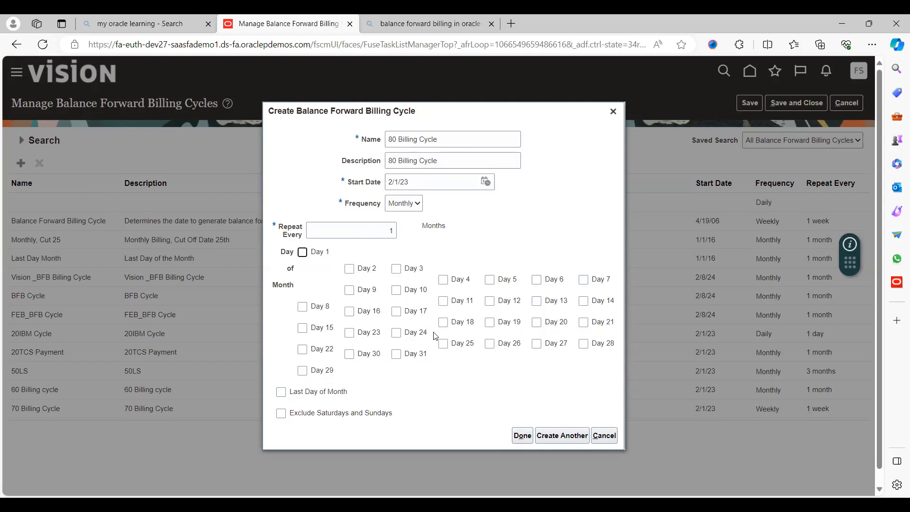
{"action": "left_click", "coordinate": [349, 354]}
- Set the billing cycle to repeat Weekly, every 1 week on Thursday, and save and close
{"action": "left_click", "coordinate": [403, 253]}
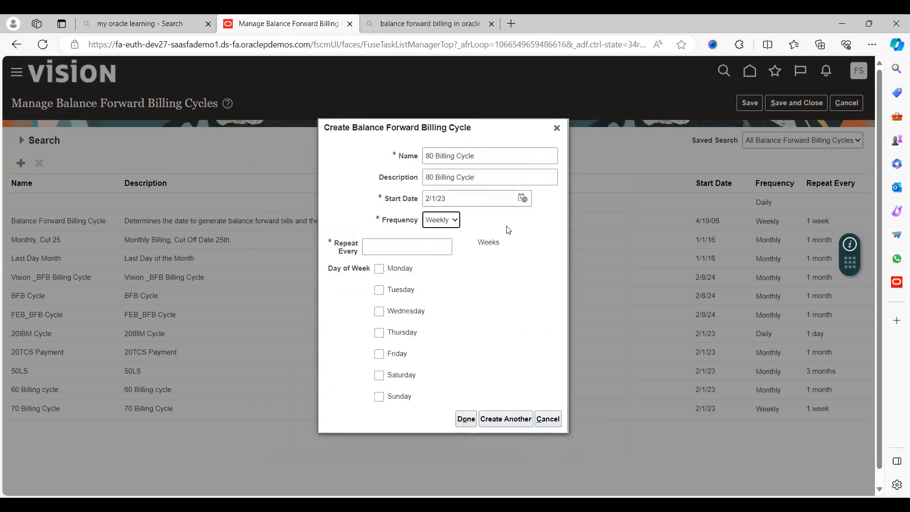
{"action": "left_click", "coordinate": [371, 252]}
{"action": "type", "text": "1"}
{"action": "key", "text": "Tab"}
{"action": "left_click", "coordinate": [379, 335]}
{"action": "left_click", "coordinate": [465, 418]}
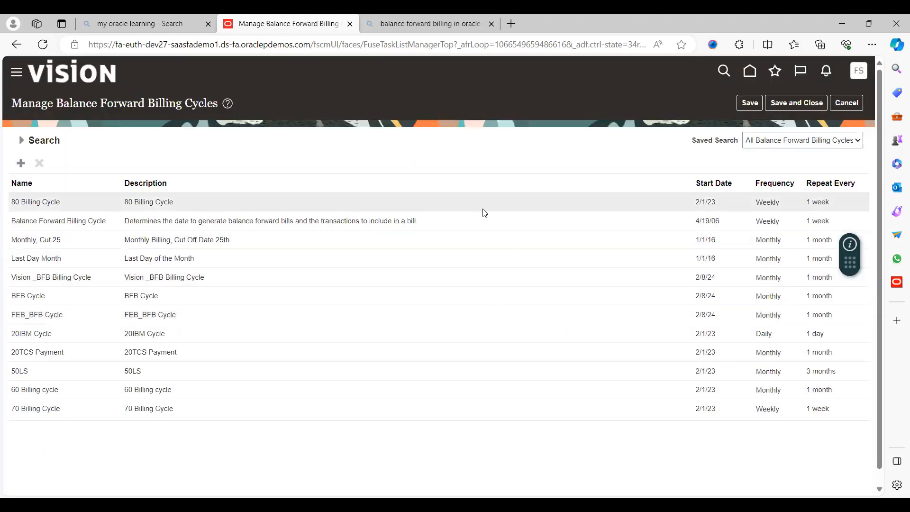
{"action": "left_click", "coordinate": [803, 104]}
- Search for "Manage Receivables Payment terms" and open the matching task
{"action": "left_click", "coordinate": [356, 146]}
{"action": "key", "text": "BackSpace"}
{"action": "key", "text": "BackSpace"}
{"action": "key", "text": "BackSpace"}
{"action": "key", "text": "BackSpace"}
{"action": "key", "text": "BackSpace"}
{"action": "key", "text": "BackSpace"}
{"action": "key", "text": "BackSpace"}
{"action": "key", "text": "BackSpace"}
{"action": "key", "text": "BackSpace"}
{"action": "key", "text": "BackSpace"}
{"action": "key", "text": "BackSpace"}
{"action": "key", "text": "BackSpace"}
{"action": "key", "text": "BackSpace"}
{"action": "key", "text": "BackSpace"}
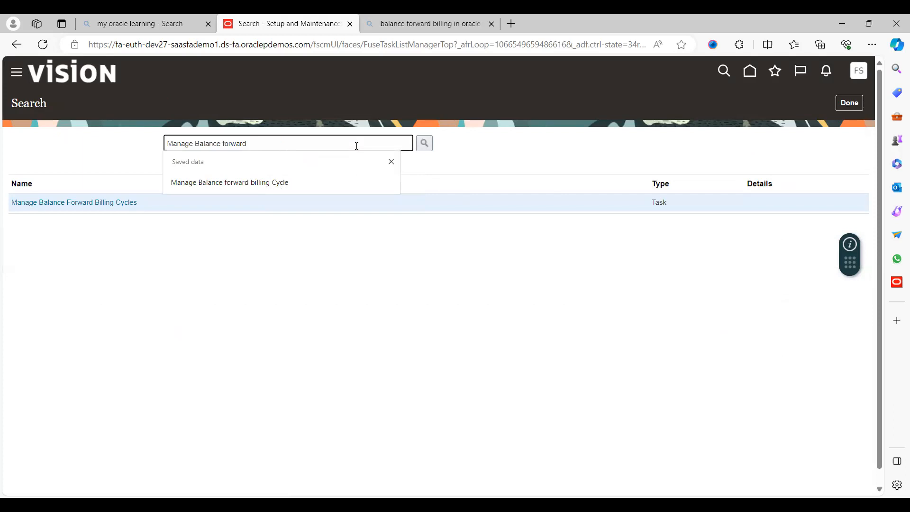
{"action": "key", "text": "BackSpace"}
{"action": "key", "text": "BackSpace"}
{"action": "key", "text": "BackSpace"}
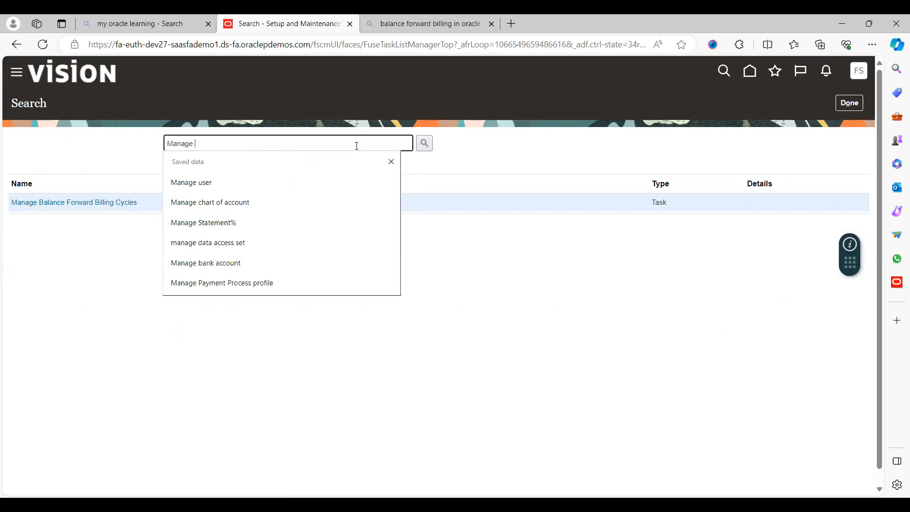
{"action": "type", "text": "Rec"}
{"action": "key", "text": "Down"}
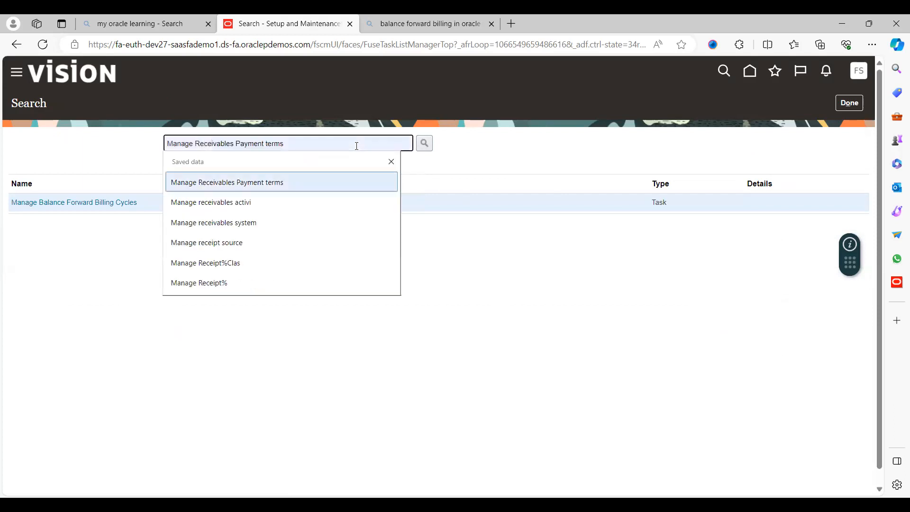
{"action": "key", "text": "Return"}
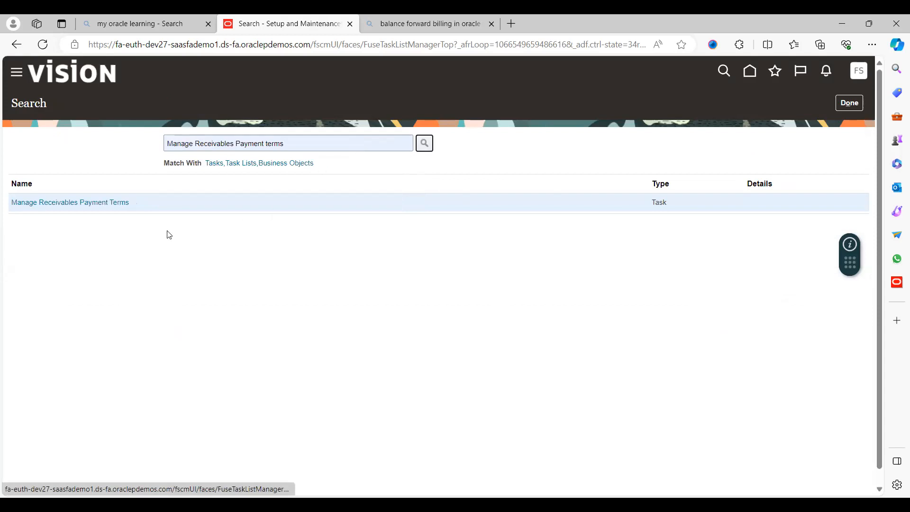
{"action": "left_click", "coordinate": [87, 204]}
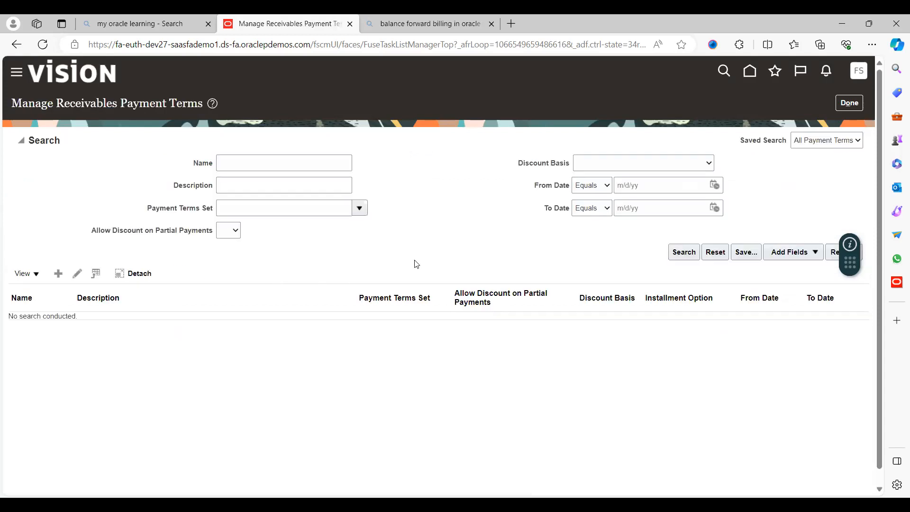
- Start a new receivables payment term assigned to the Common Set
{"action": "left_click", "coordinate": [59, 274]}
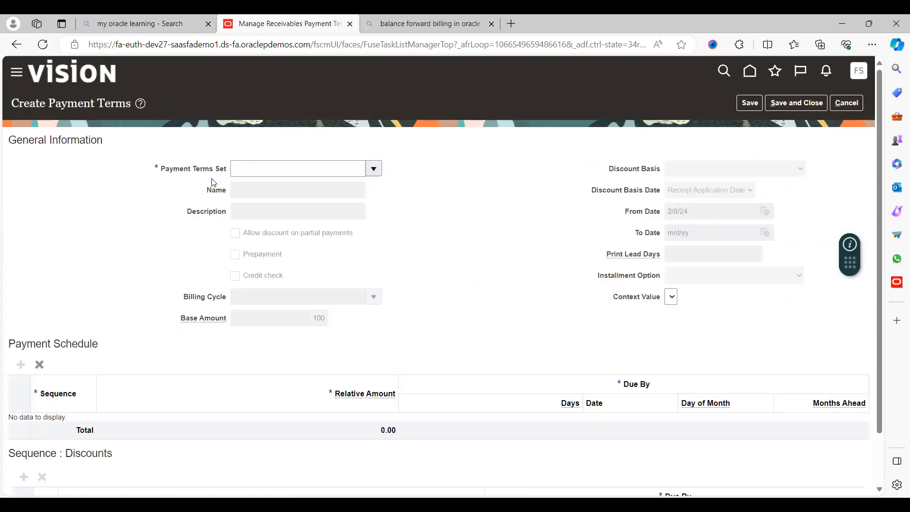
{"action": "left_click", "coordinate": [372, 172]}
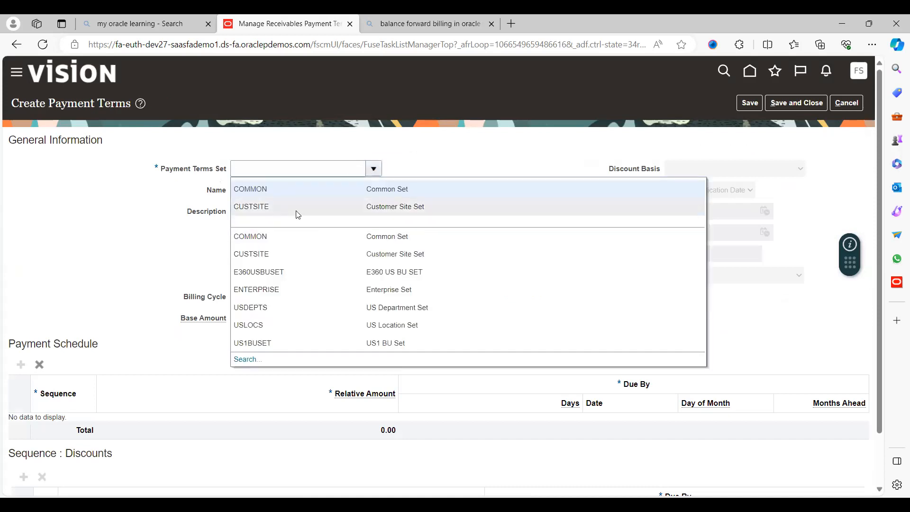
{"action": "left_click", "coordinate": [279, 190]}
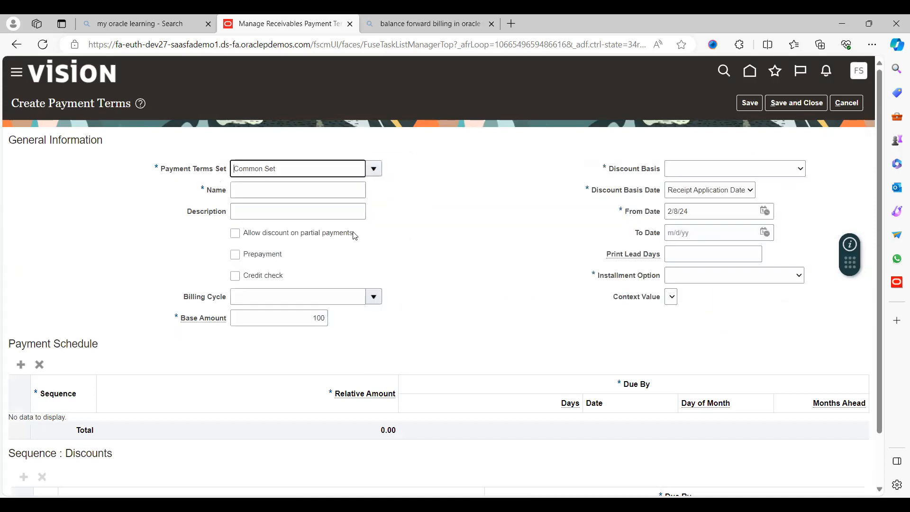
- Enter "80 PT terms" as both the name and the description of the new payment term
{"action": "left_click", "coordinate": [274, 190]}
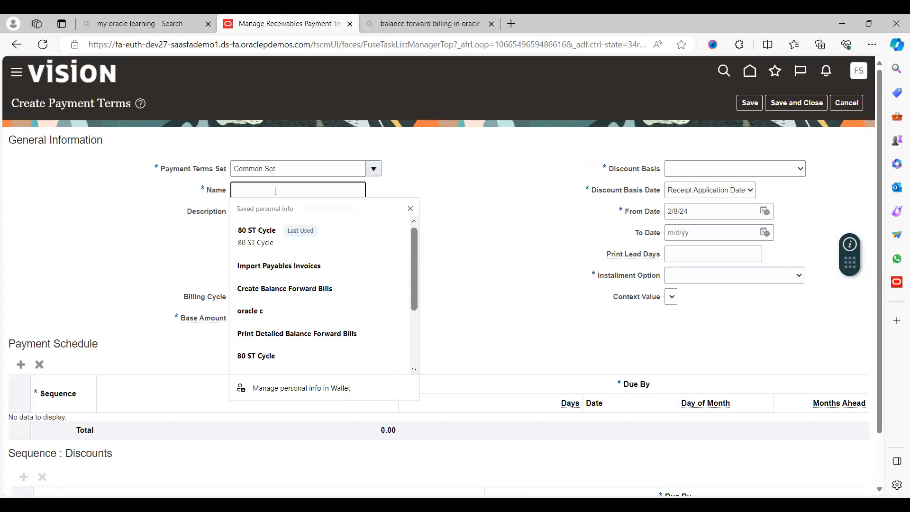
{"action": "type", "text": "80 PT terms"}
{"action": "key", "text": "Tab"}
{"action": "key", "text": "shift+Tab"}
{"action": "key", "text": "ctrl+c"}
{"action": "key", "text": "Tab"}
{"action": "key", "text": "ctrl+v"}
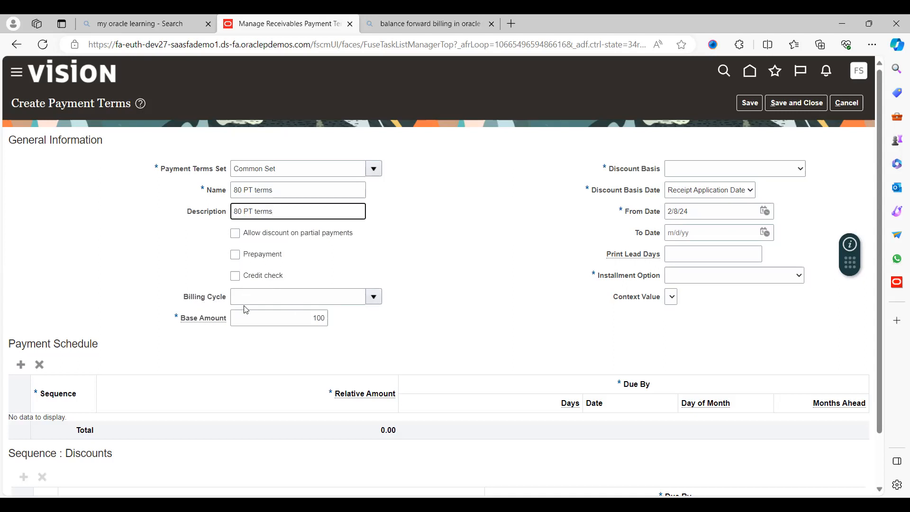
- Assign the 80 Billing Cycle, with discount basis Invoice Amount and installment option "Include tax and freight in first installment"
{"action": "left_click", "coordinate": [373, 298]}
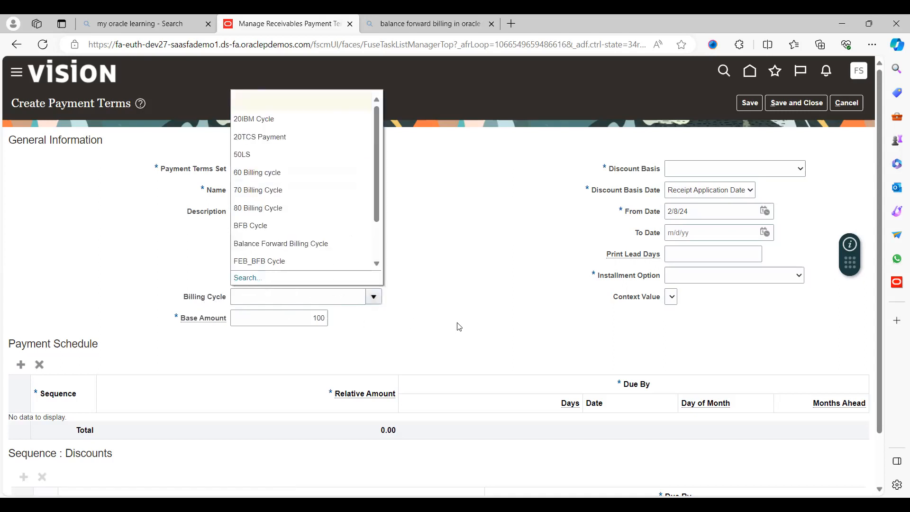
{"action": "left_click", "coordinate": [240, 279]}
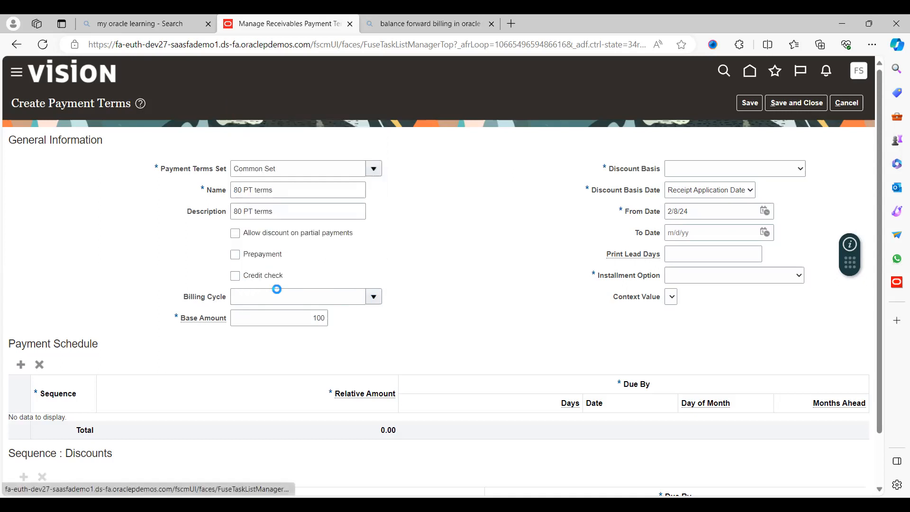
{"action": "left_click", "coordinate": [373, 296]}
{"action": "left_click", "coordinate": [258, 208]}
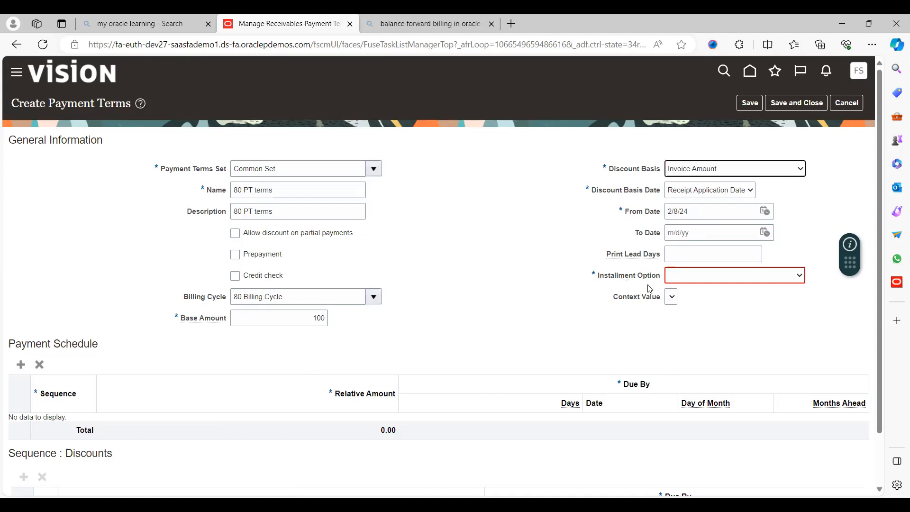
{"action": "left_click", "coordinate": [686, 316]}
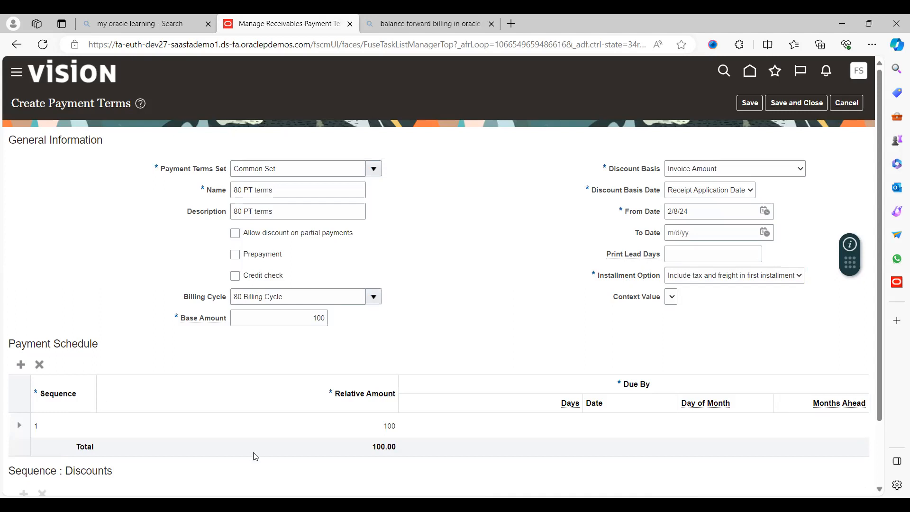
- Make the payment schedule's first sequence due in 30 days, and save and close the payment term
{"action": "left_click", "coordinate": [536, 427]}
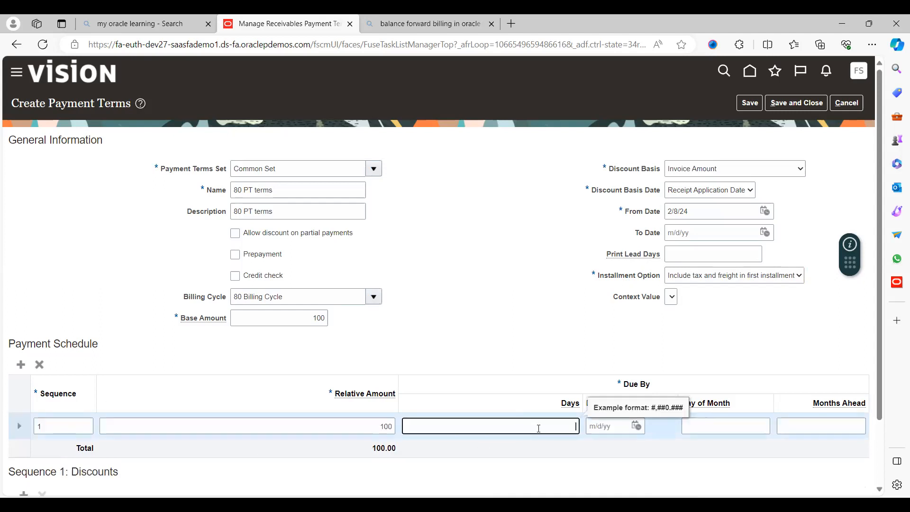
{"action": "key", "text": "Tab"}
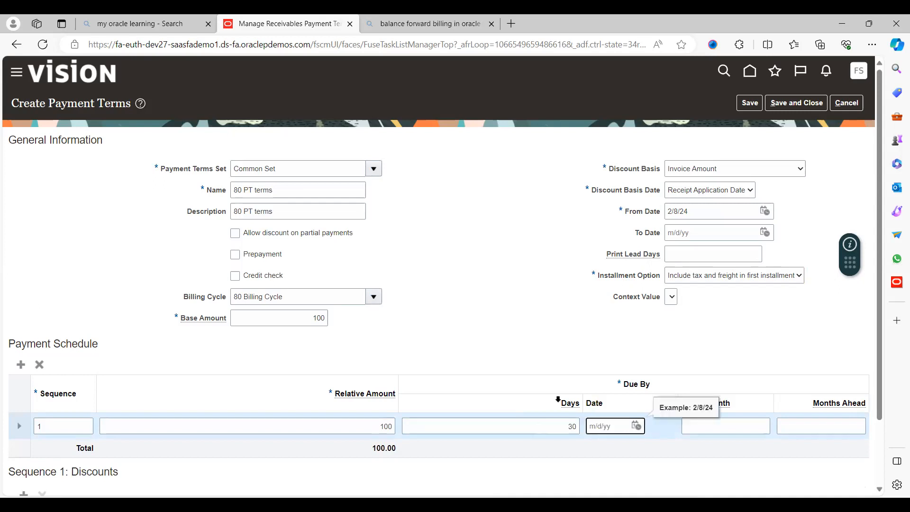
{"action": "left_click", "coordinate": [517, 275]}
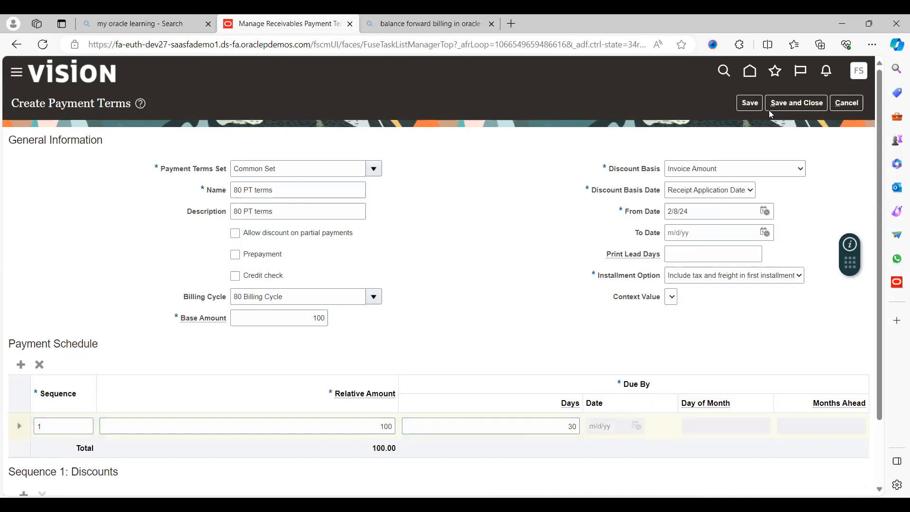
{"action": "left_click", "coordinate": [754, 104]}
{"action": "left_click", "coordinate": [788, 105]}
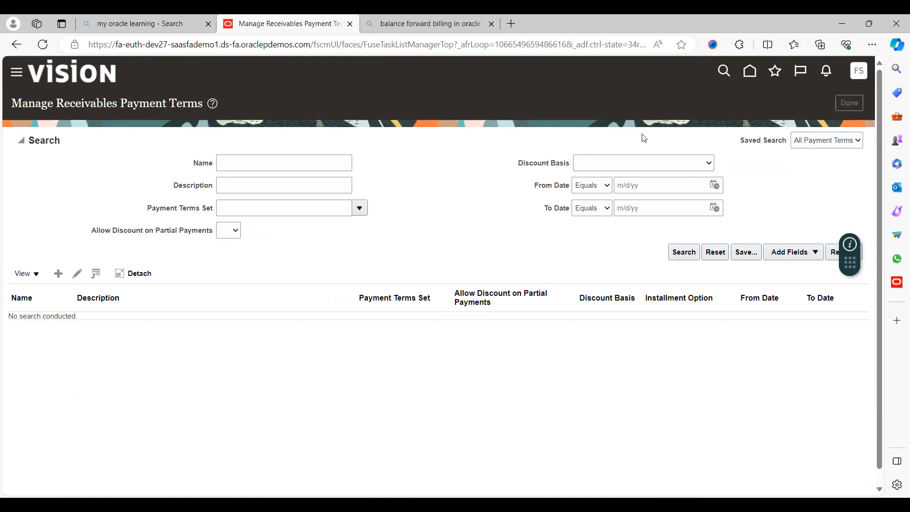
- Return to the setup task search and search for "Manage Receivables pro"
{"action": "left_click", "coordinate": [335, 146]}
{"action": "key", "text": "BackSpace"}
{"action": "key", "text": "BackSpace"}
{"action": "key", "text": "BackSpace"}
{"action": "key", "text": "BackSpace"}
{"action": "key", "text": "BackSpace"}
{"action": "key", "text": "BackSpace"}
{"action": "key", "text": "BackSpace"}
{"action": "key", "text": "BackSpace"}
{"action": "key", "text": "BackSpace"}
{"action": "key", "text": "BackSpace"}
{"action": "key", "text": "BackSpace"}
{"action": "key", "text": "BackSpace"}
{"action": "key", "text": "BackSpace"}
{"action": "key", "text": "BackSpace"}
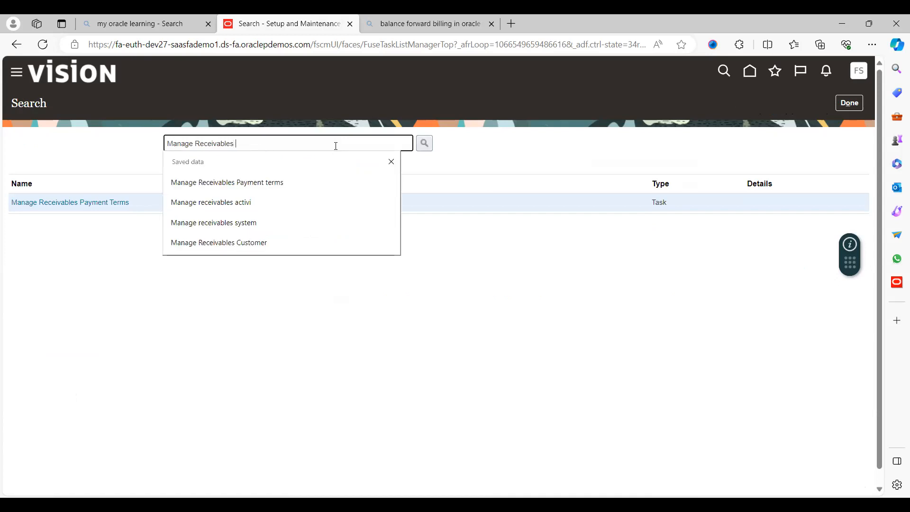
{"action": "key", "text": "Down"}
{"action": "key", "text": "Down"}
{"action": "key", "text": "Down"}
{"action": "key", "text": "Down"}
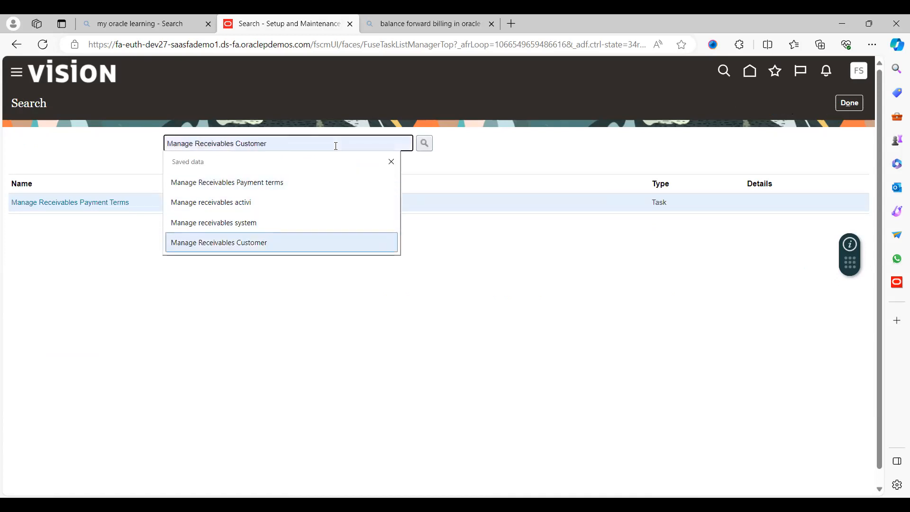
{"action": "key", "text": "BackSpace"}
{"action": "key", "text": "BackSpace"}
{"action": "key", "text": "BackSpace"}
{"action": "key", "text": "BackSpace"}
{"action": "key", "text": "BackSpace"}
{"action": "key", "text": "BackSpace"}
{"action": "key", "text": "BackSpace"}
{"action": "key", "text": "BackSpace"}
{"action": "key", "text": "BackSpace"}
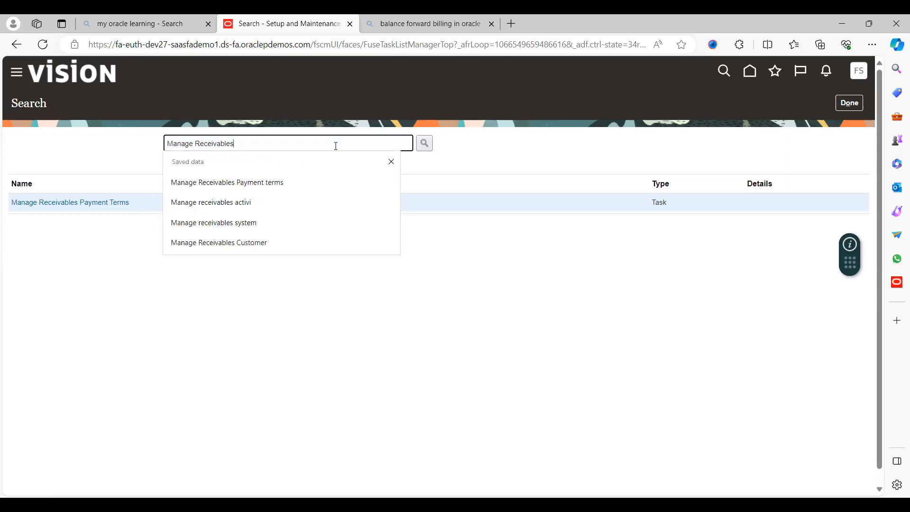
{"action": "type", "text": "pro"}
{"action": "key", "text": "Return"}
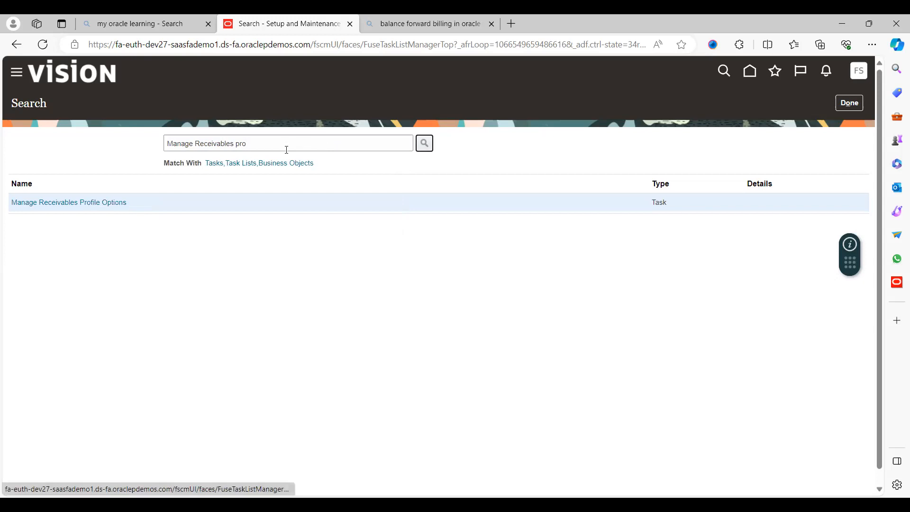
- Search for "Manage Receivables%cust%" and open the Manage Receivables Customer Profile Classes task
{"action": "left_click", "coordinate": [287, 149]}
{"action": "key", "text": "BackSpace"}
{"action": "key", "text": "BackSpace"}
{"action": "key", "text": "BackSpace"}
{"action": "key", "text": "BackSpace"}
{"action": "type", "text": "%Prof"}
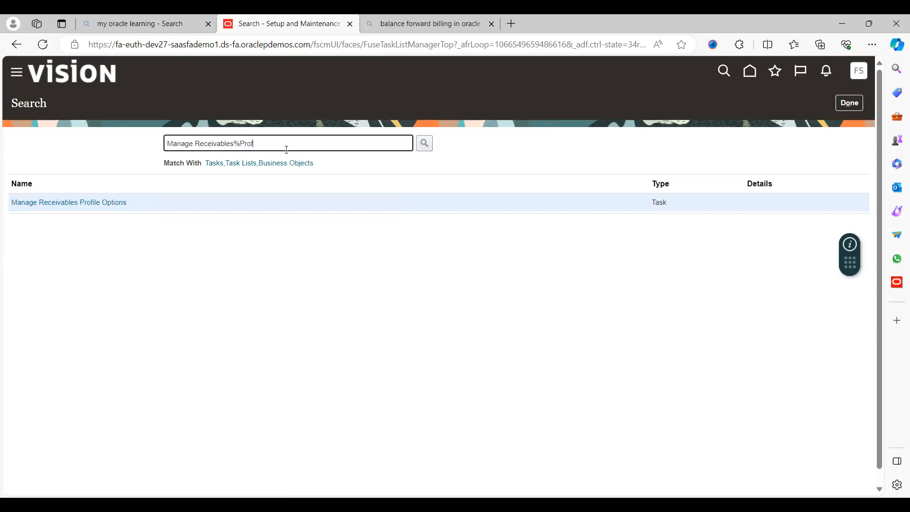
{"action": "key", "text": "BackSpace"}
{"action": "key", "text": "BackSpace"}
{"action": "key", "text": "BackSpace"}
{"action": "key", "text": "BackSpace"}
{"action": "type", "text": "cust%"}
{"action": "key", "text": "Tab"}
{"action": "key", "text": "Return"}
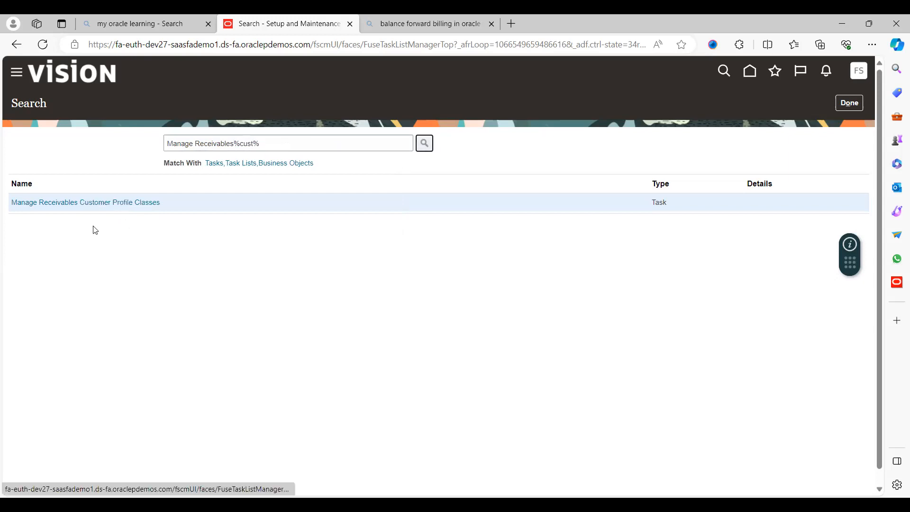
{"action": "left_click", "coordinate": [109, 203]}
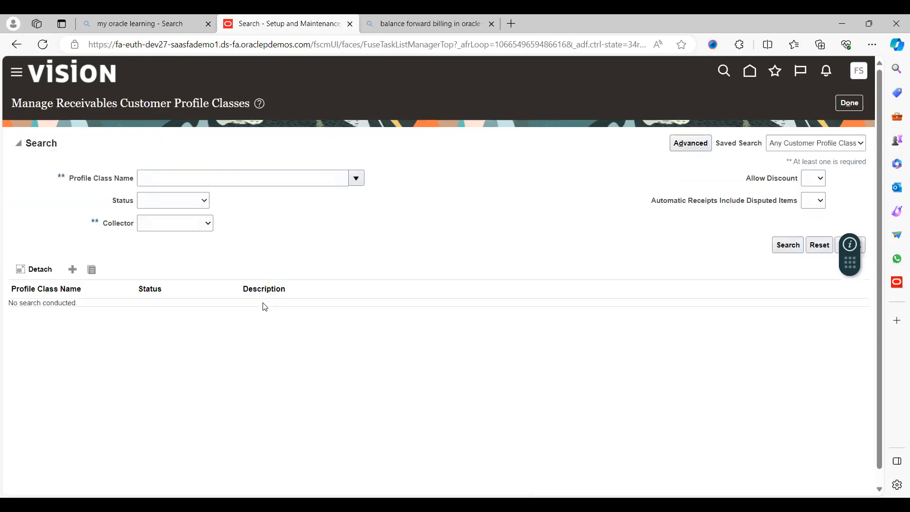
- Start a customer profile class with name and description "80 Customer Profile", and assign the first listed collector
{"action": "left_click", "coordinate": [78, 270]}
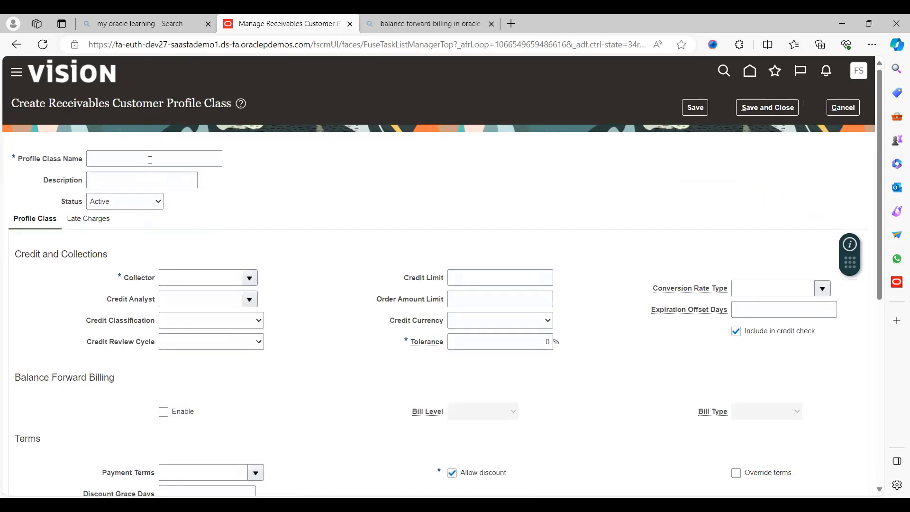
{"action": "left_click", "coordinate": [147, 158]}
{"action": "type", "text": "8-"}
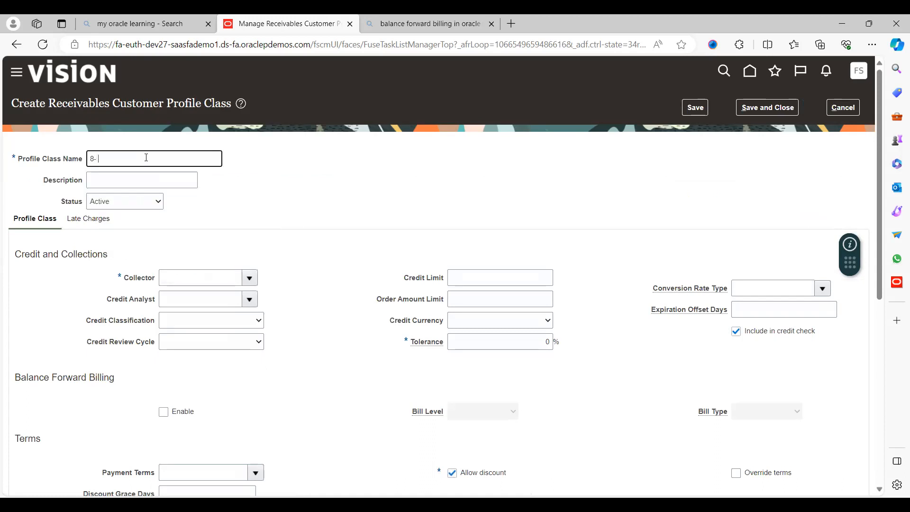
{"action": "type", "text": " Customer Prof"}
{"action": "key", "text": "Tab"}
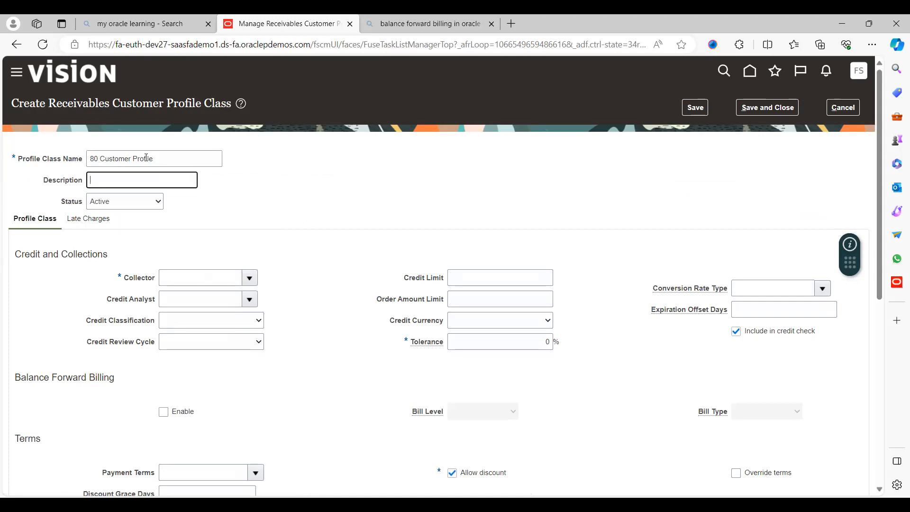
{"action": "key", "text": "shift+Tab"}
{"action": "key", "text": "ctrl+c"}
{"action": "key", "text": "Tab"}
{"action": "key", "text": "ctrl+v"}
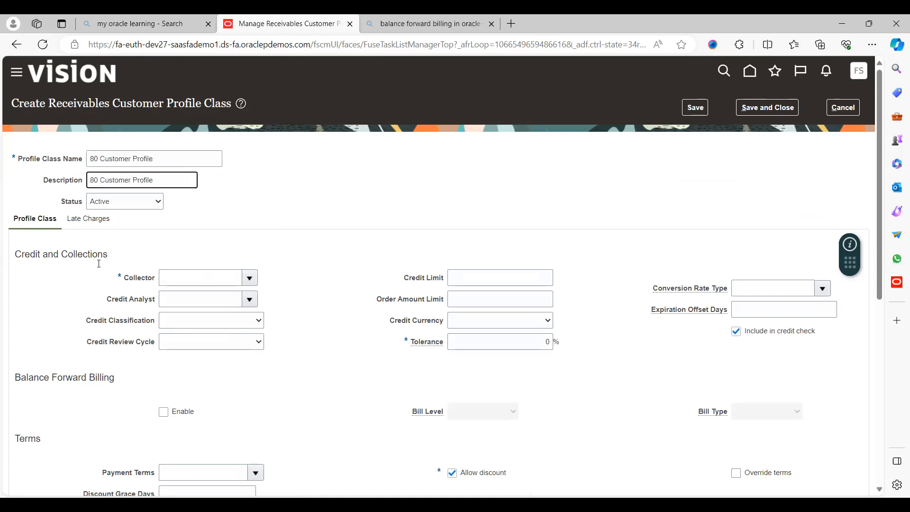
{"action": "left_click", "coordinate": [249, 277]}
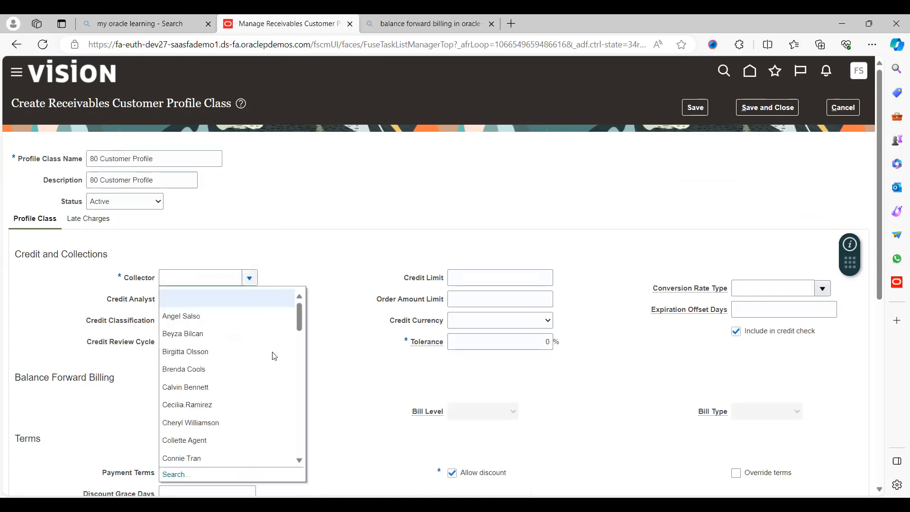
{"action": "left_click", "coordinate": [195, 318]}
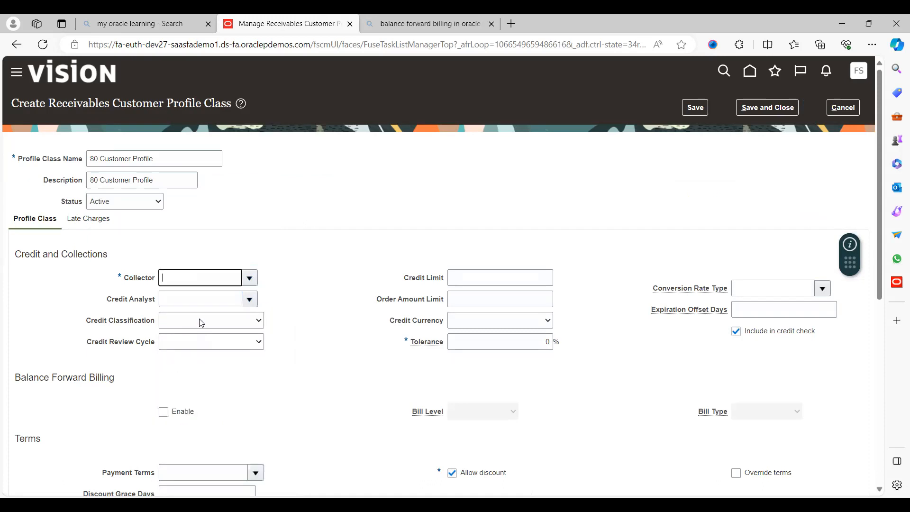
- Enable balance forward billing for the profile class, with bill level Account and bill type Detail
{"action": "scroll", "coordinate": [328, 357], "scroll_direction": "down", "scroll_amount": 2}
{"action": "left_click_drag", "start_coordinate": [327, 357], "coordinate": [83, 284]}
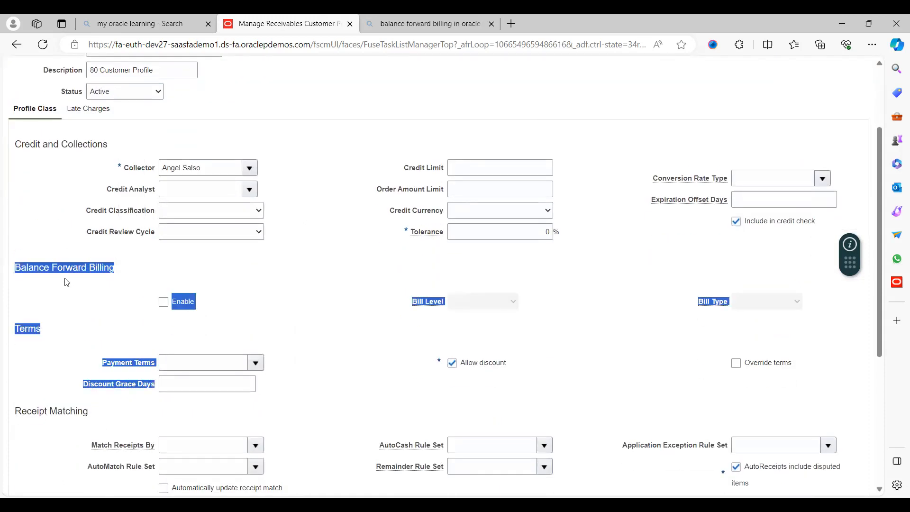
{"action": "left_click", "coordinate": [109, 300]}
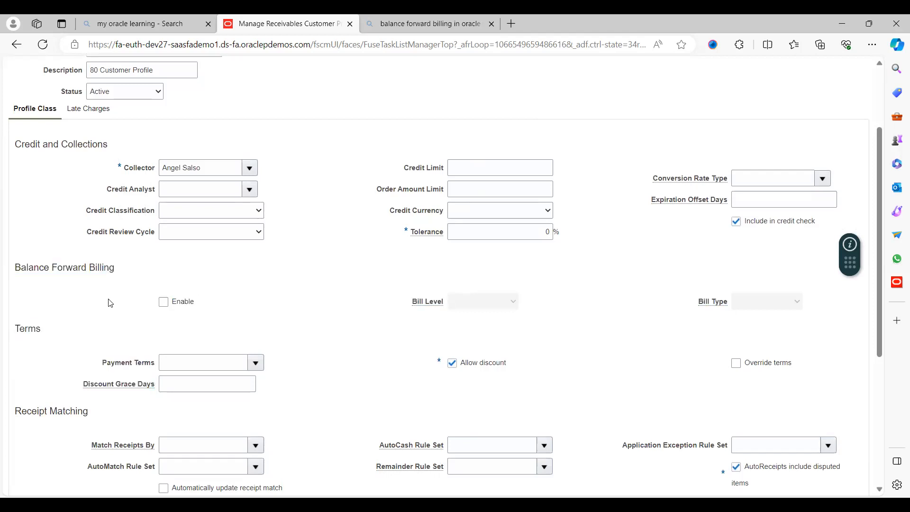
{"action": "left_click", "coordinate": [164, 302]}
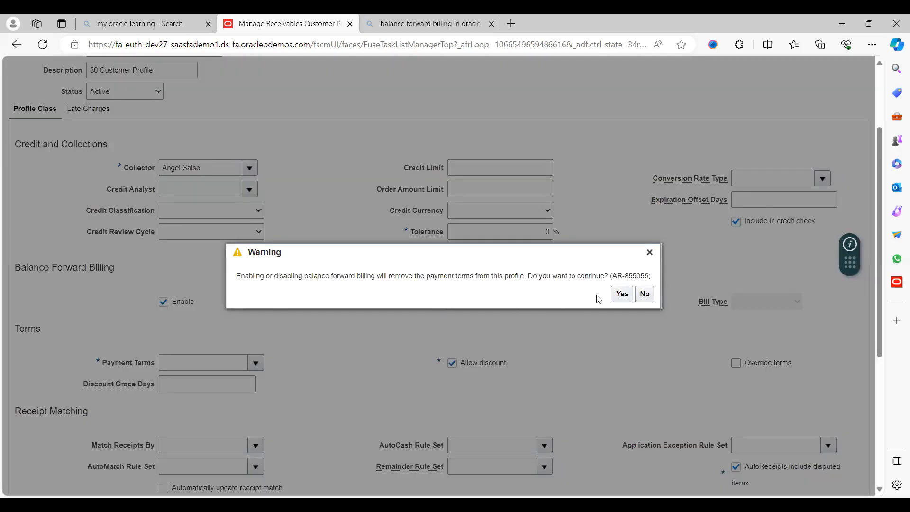
{"action": "left_click", "coordinate": [622, 294]}
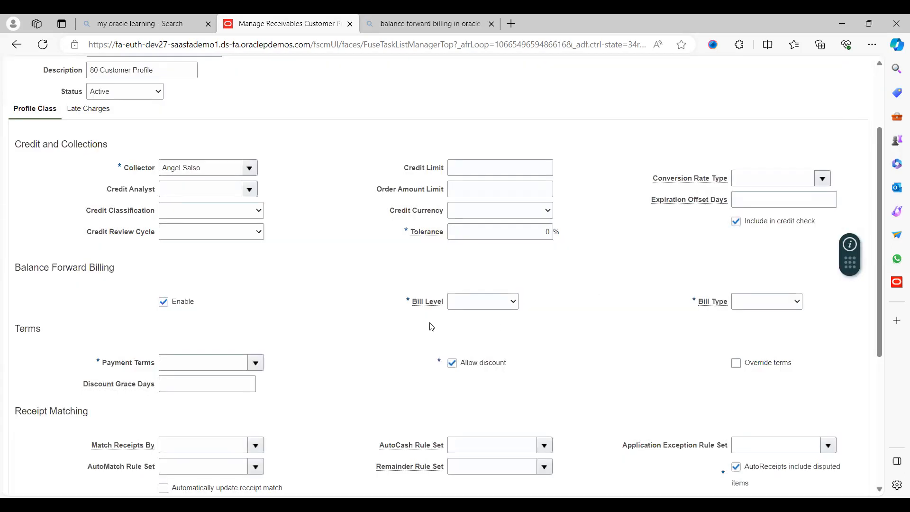
{"action": "left_click", "coordinate": [480, 310]}
{"action": "left_click", "coordinate": [466, 324]}
{"action": "left_click", "coordinate": [745, 322]}
- Search the payment terms for "80" and assign "80 PT terms" to the profile class
{"action": "left_click", "coordinate": [255, 365]}
{"action": "left_click", "coordinate": [176, 346]}
{"action": "left_click", "coordinate": [302, 245]}
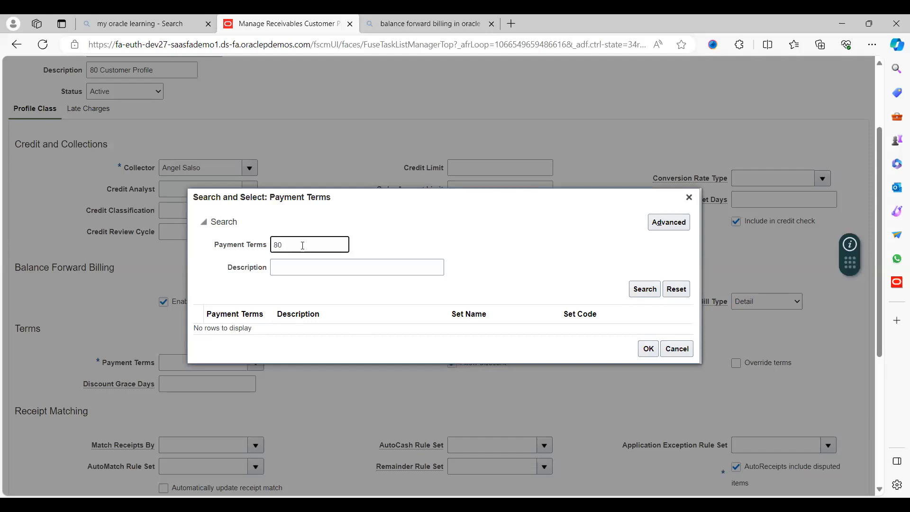
{"action": "left_click", "coordinate": [298, 326]}
{"action": "left_click", "coordinate": [649, 354]}
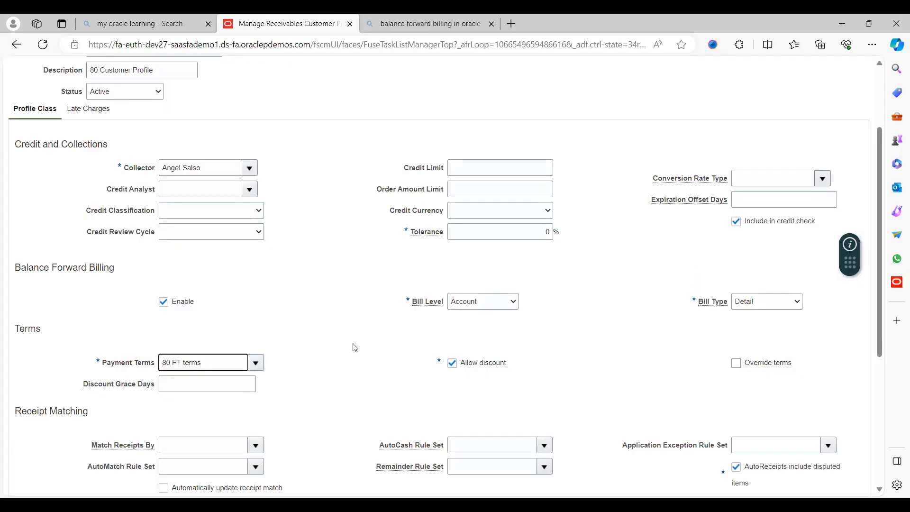
- Search the statement cycles for "80" and assign "80 ST Cycle" to the profile class
{"action": "scroll", "coordinate": [355, 347], "scroll_direction": "down", "scroll_amount": 5}
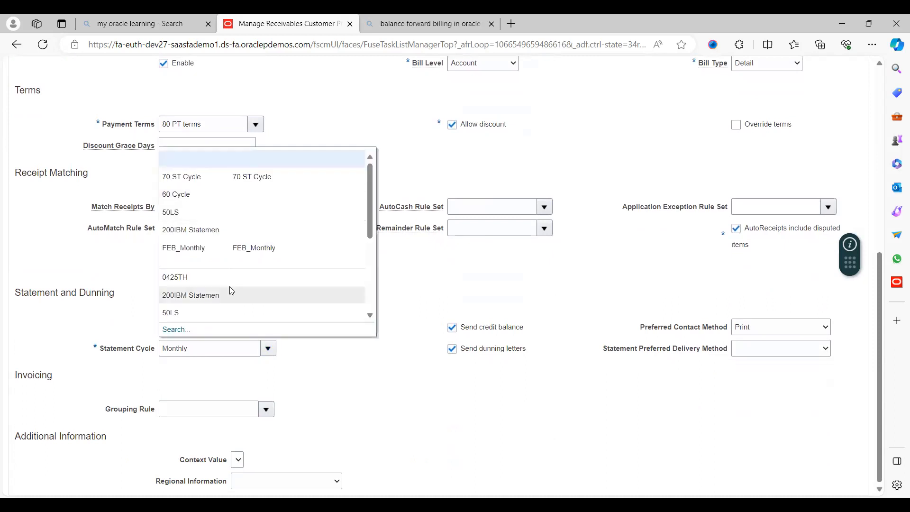
{"action": "left_click", "coordinate": [175, 330]}
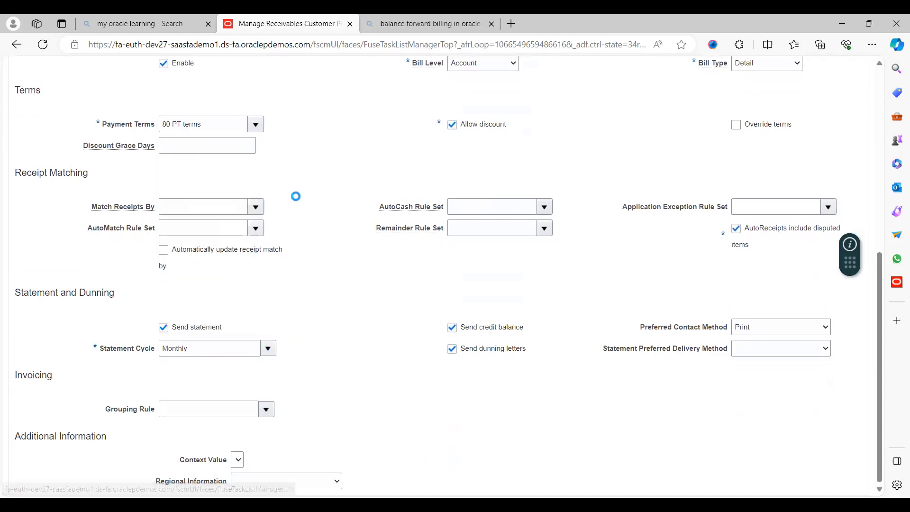
{"action": "left_click", "coordinate": [454, 245]}
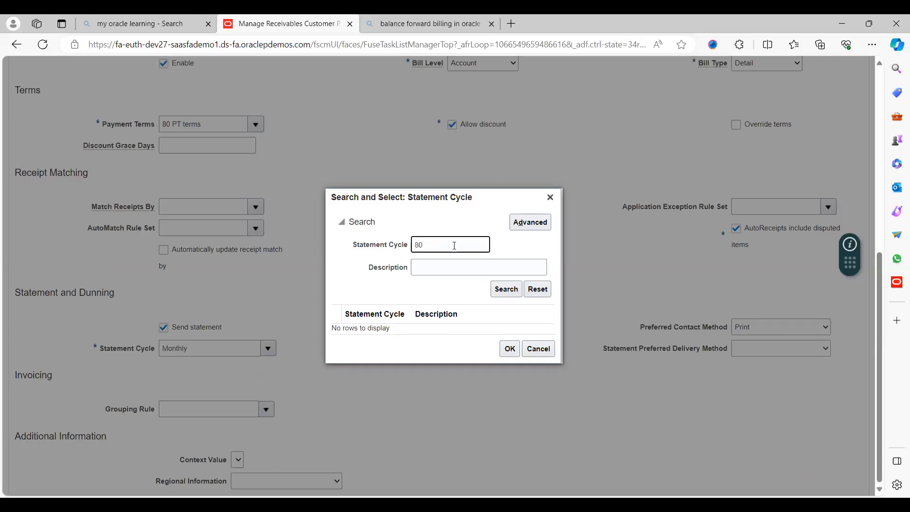
{"action": "key", "text": "Return"}
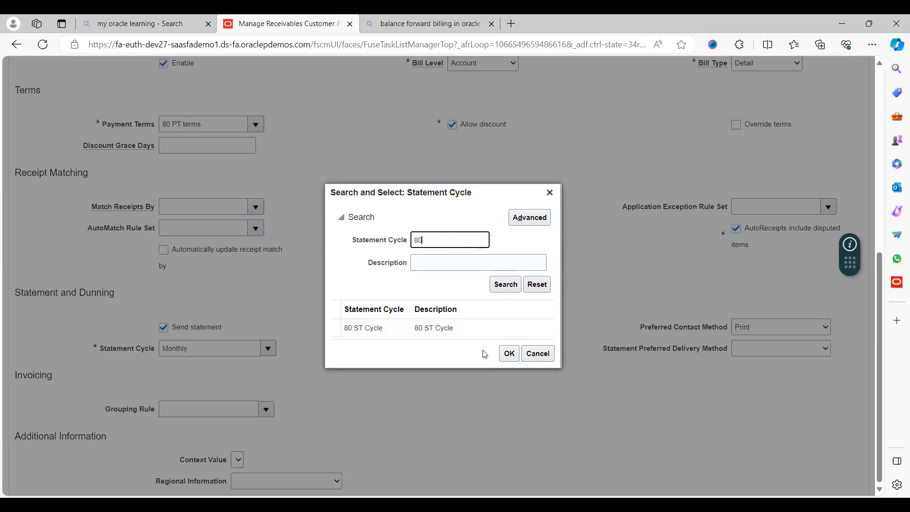
{"action": "left_click", "coordinate": [508, 354]}
{"action": "left_click", "coordinate": [422, 395]}
{"action": "scroll", "coordinate": [422, 395], "scroll_direction": "up", "scroll_amount": 8}
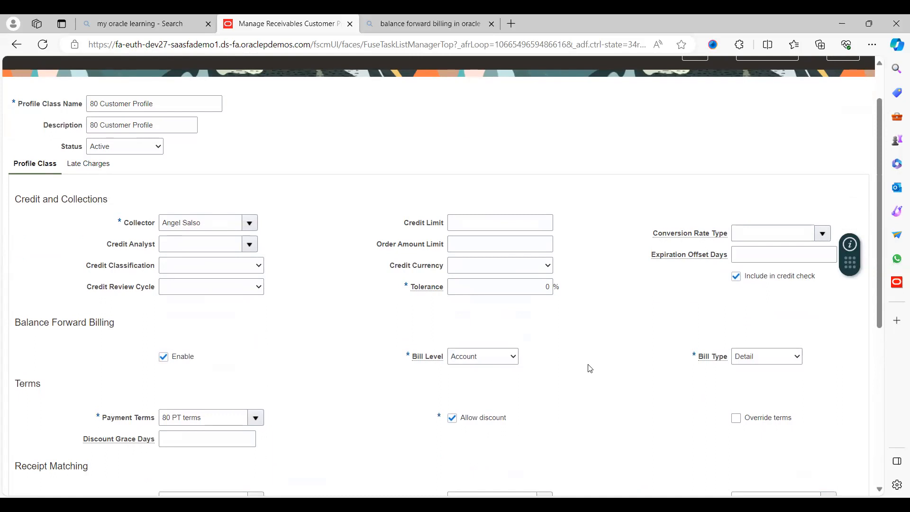
{"action": "scroll", "coordinate": [590, 368], "scroll_direction": "up", "scroll_amount": 2}
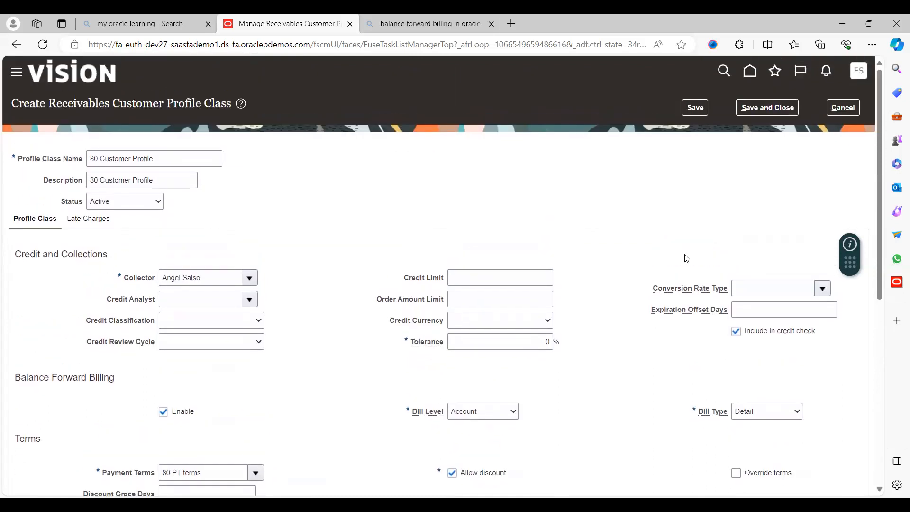
- Save and close the profile class, and search the profile classes by name "80" to find "80 Customer Profile"
{"action": "left_click", "coordinate": [746, 107]}
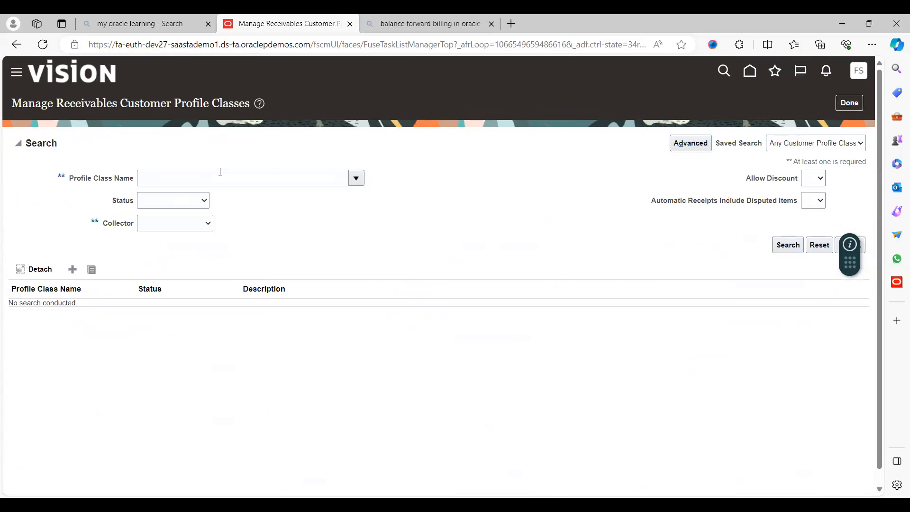
{"action": "left_click", "coordinate": [196, 170]}
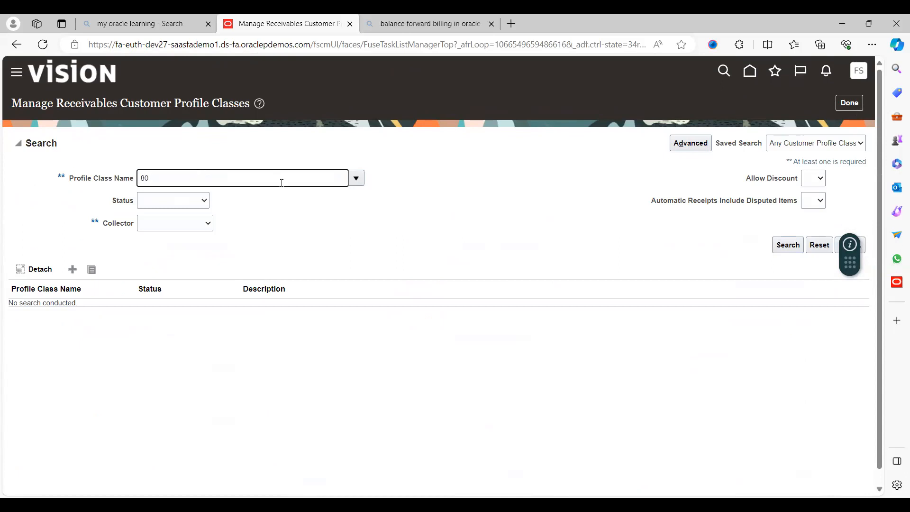
{"action": "type", "text": "80"}
{"action": "left_click", "coordinate": [355, 178]}
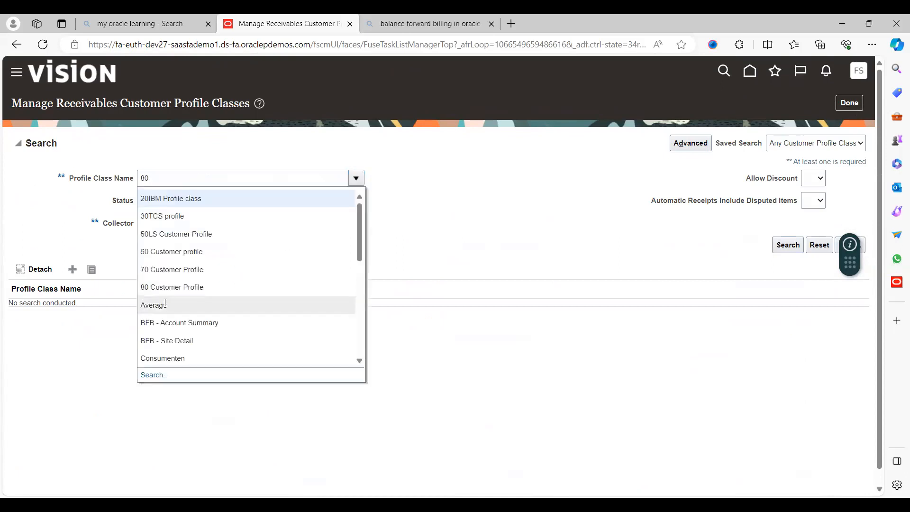
{"action": "left_click", "coordinate": [154, 374]}
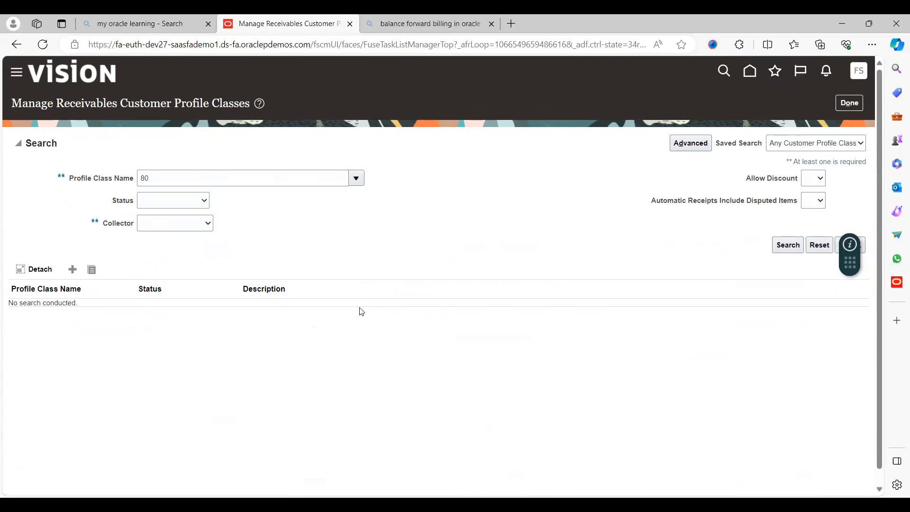
{"action": "left_click", "coordinate": [498, 334]}
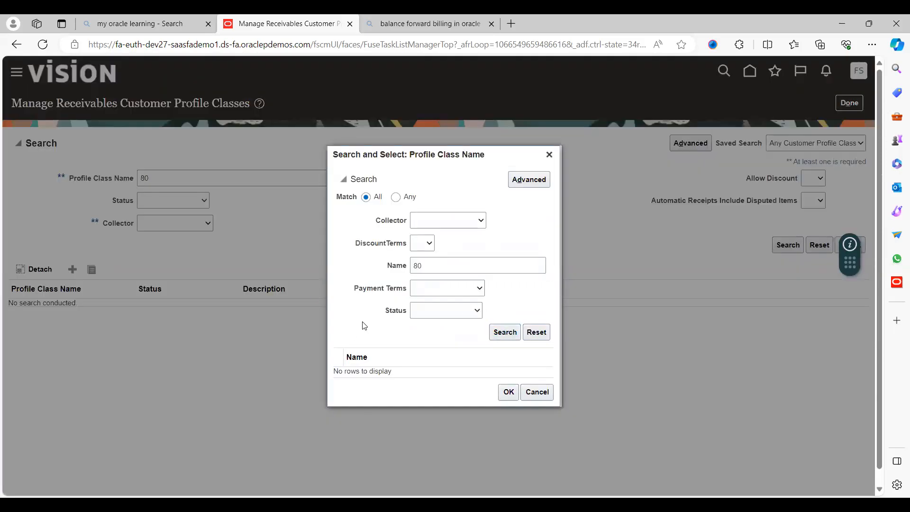
{"action": "left_click", "coordinate": [401, 371]}
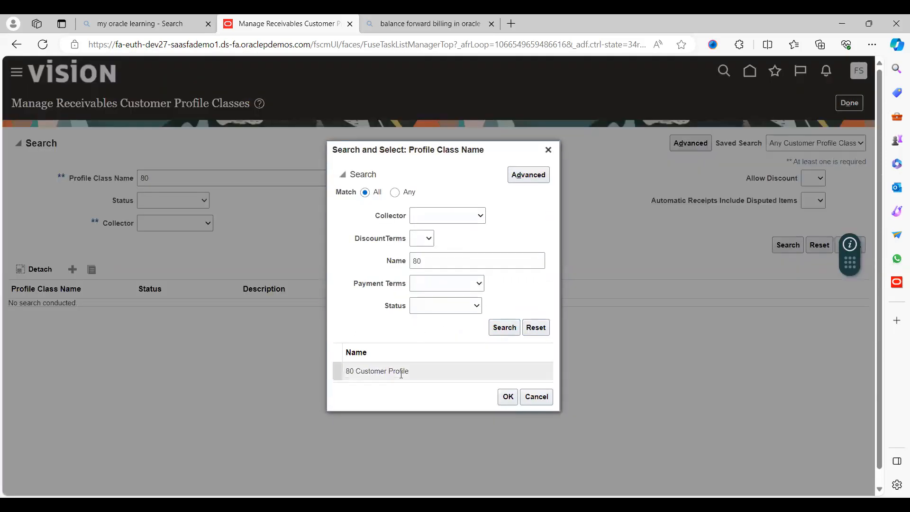
{"action": "left_click", "coordinate": [508, 396]}
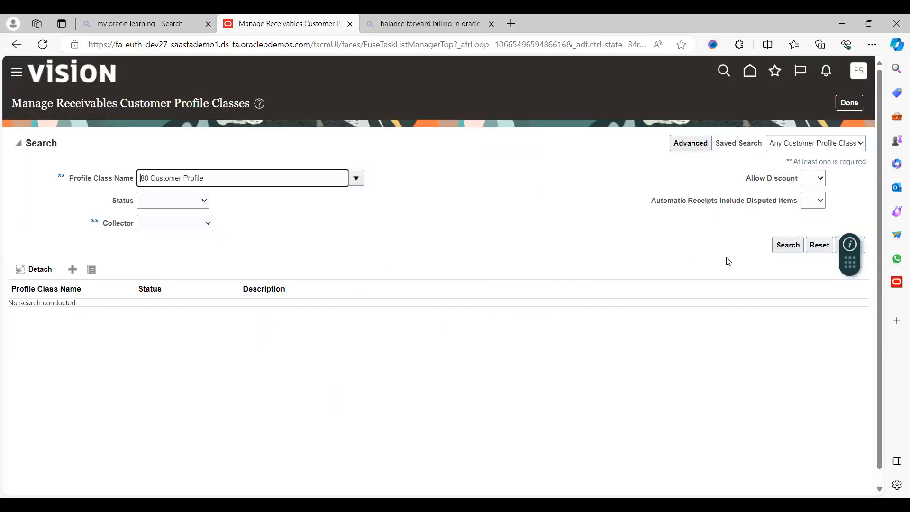
{"action": "left_click", "coordinate": [782, 247]}
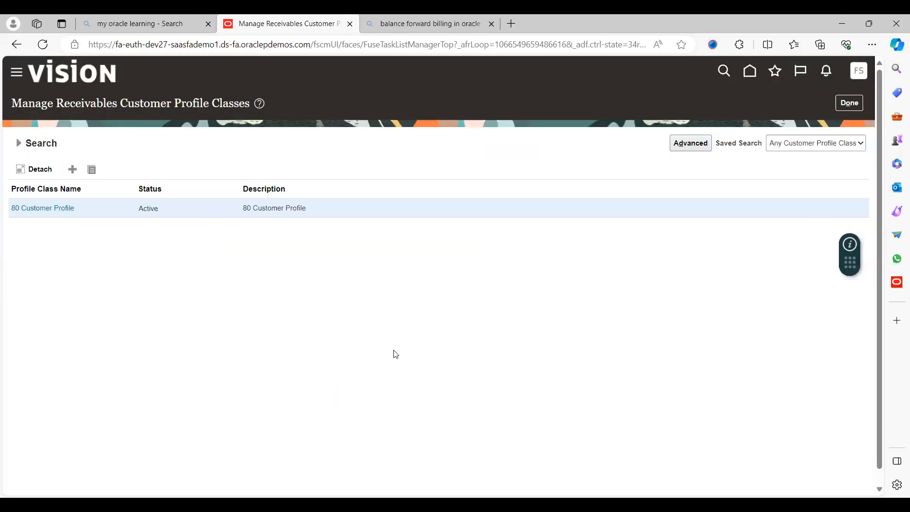
- Review the settings of the "80 Customer Profile" profile class, and close profile class management
{"action": "left_click", "coordinate": [66, 210]}
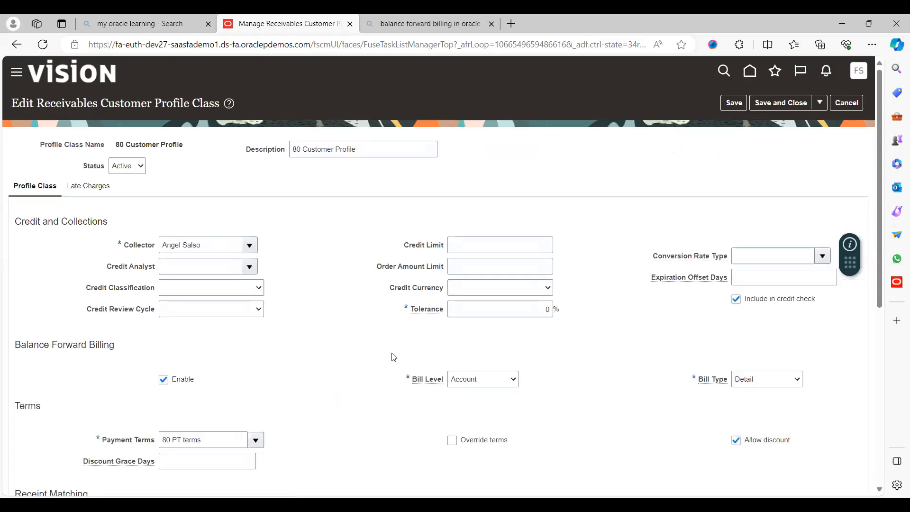
{"action": "left_click", "coordinate": [780, 104]}
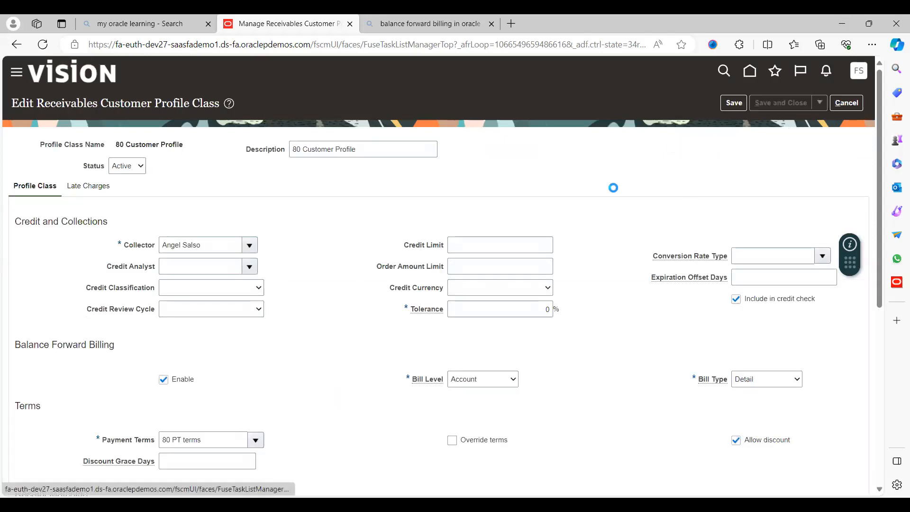
{"action": "left_click", "coordinate": [397, 261]}
{"action": "left_click", "coordinate": [530, 314]}
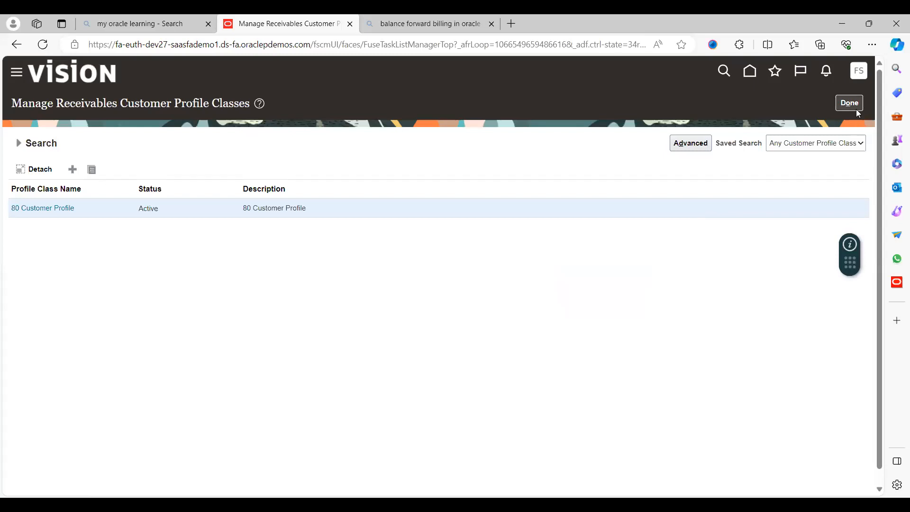
{"action": "left_click", "coordinate": [856, 107]}
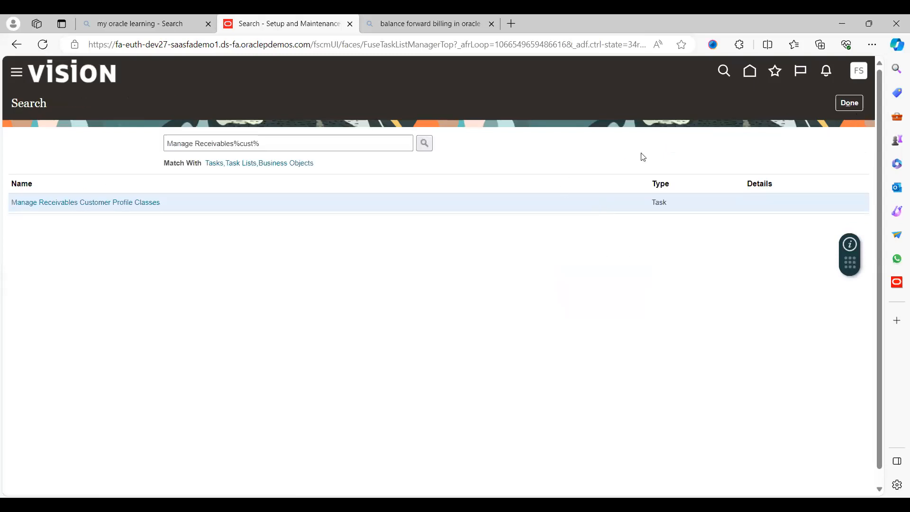
- Open the Receivables Billing work area and start creating a customer
{"action": "left_click", "coordinate": [750, 71]}
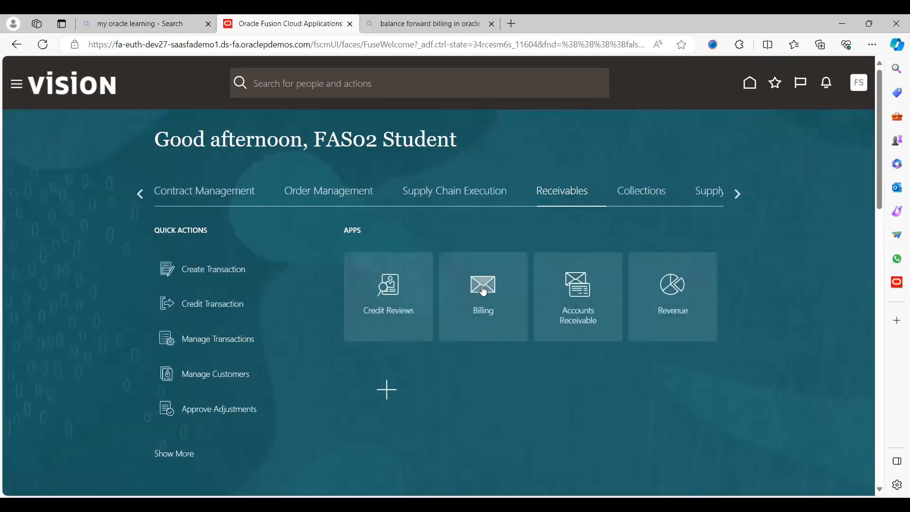
{"action": "left_click", "coordinate": [483, 290]}
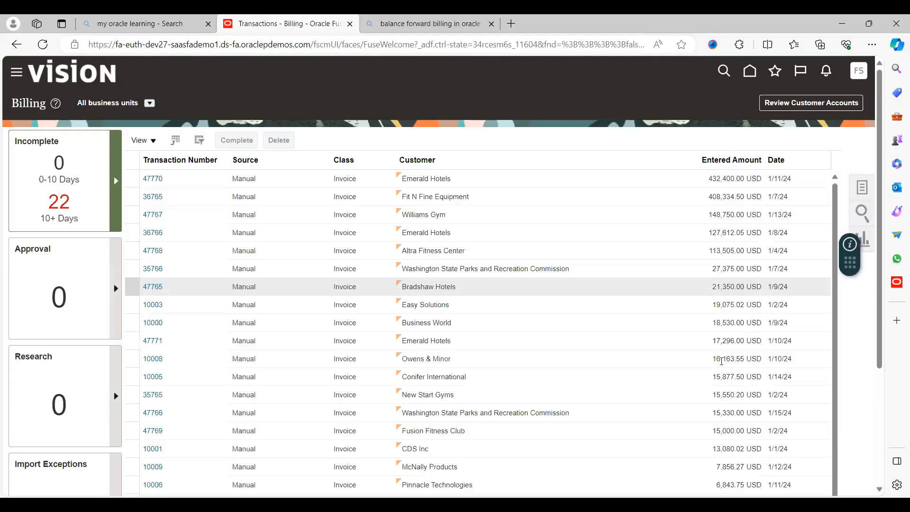
{"action": "left_click", "coordinate": [863, 189]}
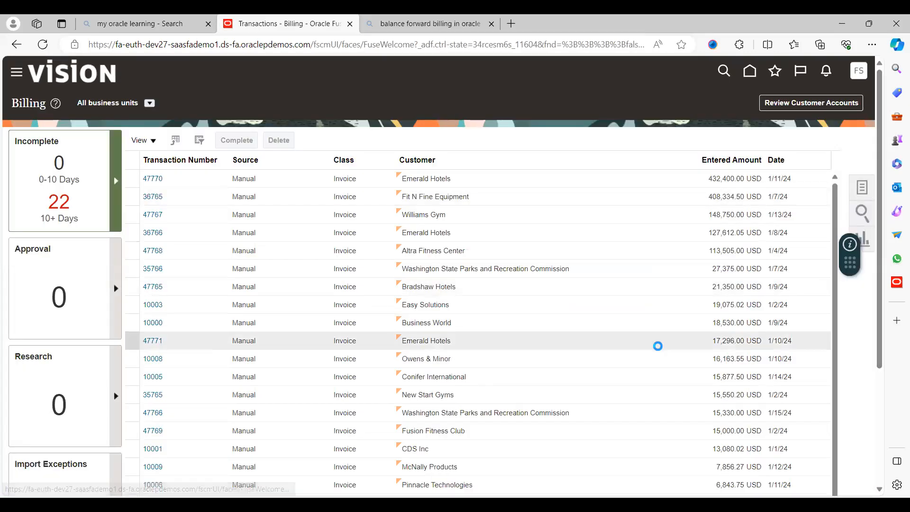
{"action": "left_click", "coordinate": [794, 232]}
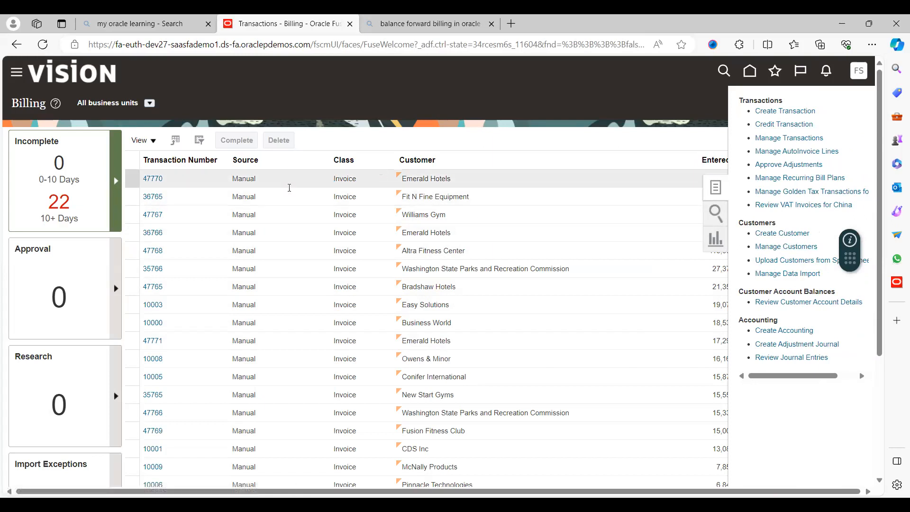
- Enter "80 Customer" as the organization name and as the account description
{"action": "left_click", "coordinate": [261, 192]}
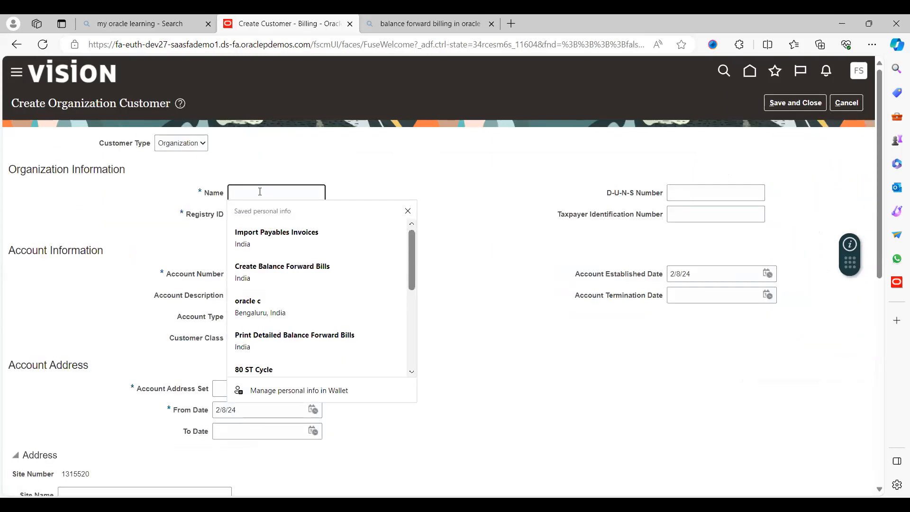
{"action": "type", "text": "80 Customer"}
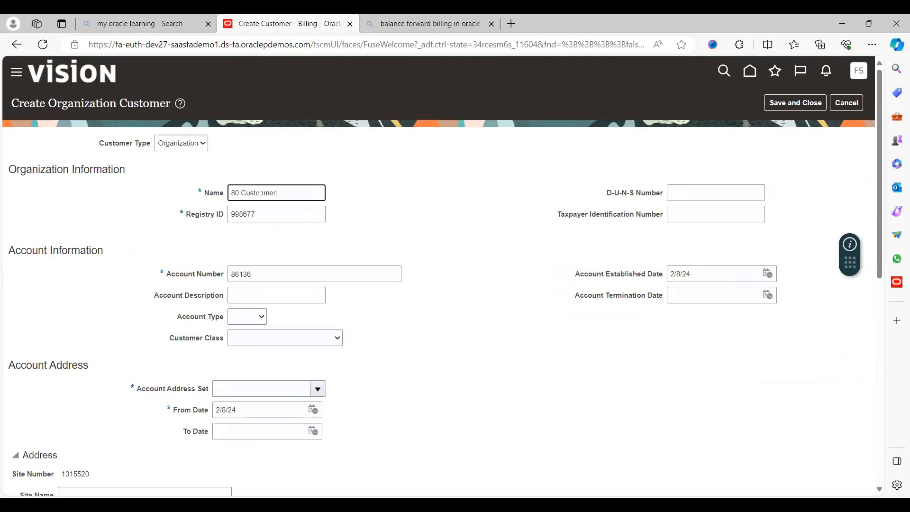
{"action": "key", "text": "Tab"}
{"action": "left_click", "coordinate": [298, 196]}
{"action": "key", "text": "Tab"}
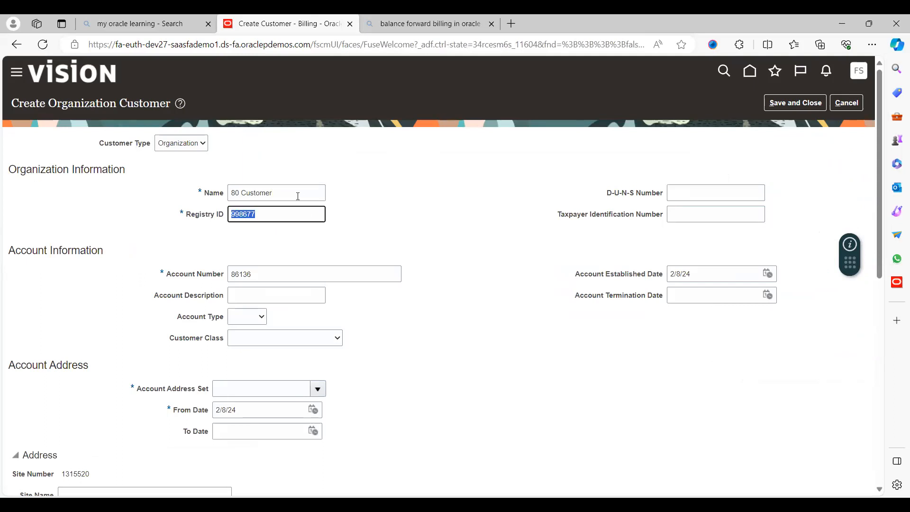
{"action": "key", "text": "shift+Tab"}
{"action": "key", "text": "ctrl+c"}
{"action": "key", "text": "Tab"}
{"action": "key", "text": "Tab"}
{"action": "key", "text": "Tab"}
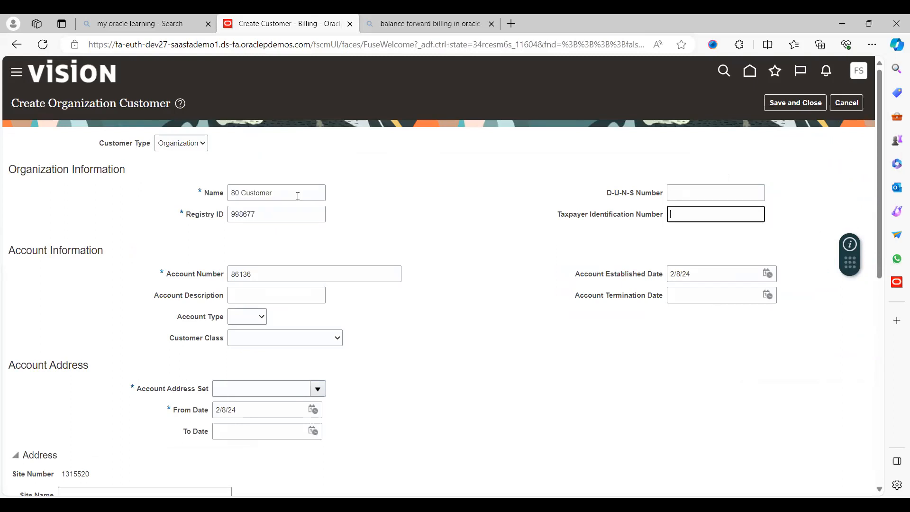
{"action": "left_click", "coordinate": [244, 292]}
{"action": "key", "text": "ctrl+v"}
- Set the account type to External, the customer class to Corporate Gyms and the account address set to CUSTSITE
{"action": "left_click", "coordinate": [246, 335]}
{"action": "left_click", "coordinate": [271, 343]}
{"action": "left_click", "coordinate": [271, 343]}
{"action": "left_click", "coordinate": [394, 371]}
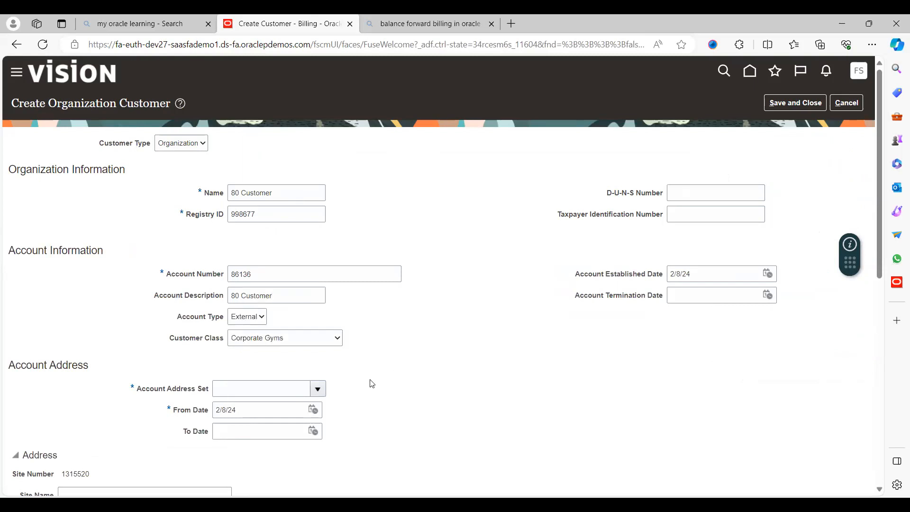
{"action": "left_click", "coordinate": [317, 389]}
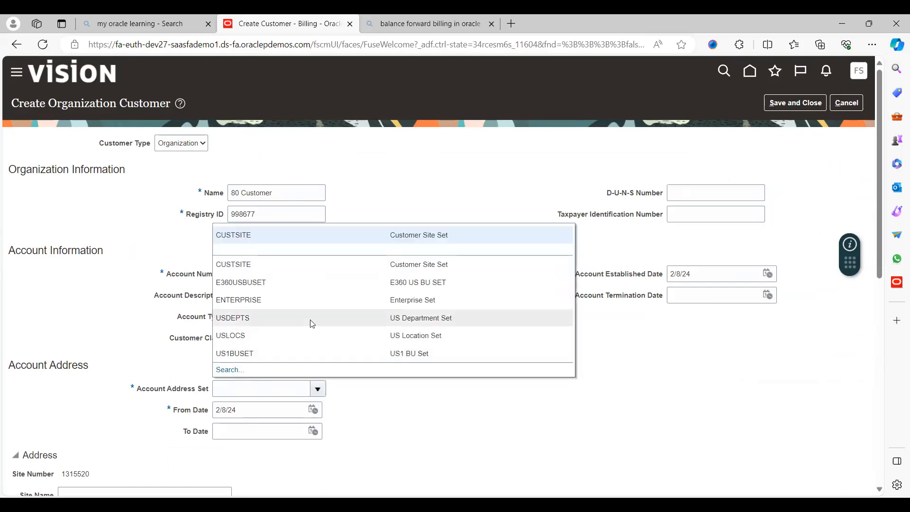
{"action": "left_click", "coordinate": [285, 242]}
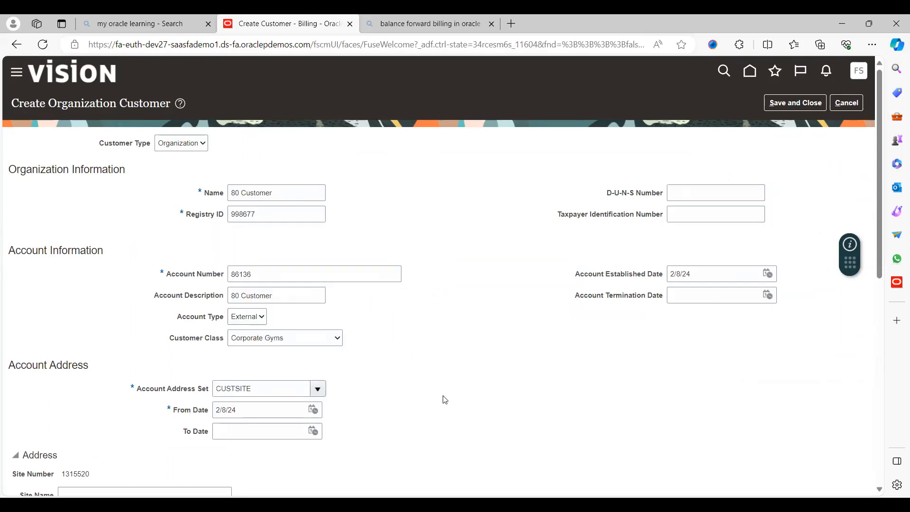
- Enter "80 Customer site" as the site name and in both address lines
{"action": "scroll", "coordinate": [445, 399], "scroll_direction": "down", "scroll_amount": 1}
{"action": "scroll", "coordinate": [445, 400], "scroll_direction": "down", "scroll_amount": 2}
{"action": "left_click", "coordinate": [199, 332]}
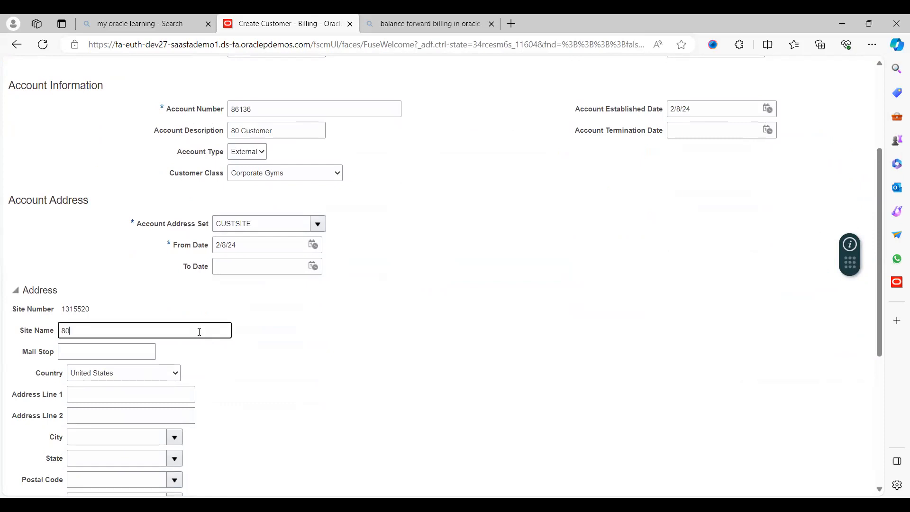
{"action": "type", "text": "80 Customer site"}
{"action": "key", "text": "Tab"}
{"action": "key", "text": "shift+Tab"}
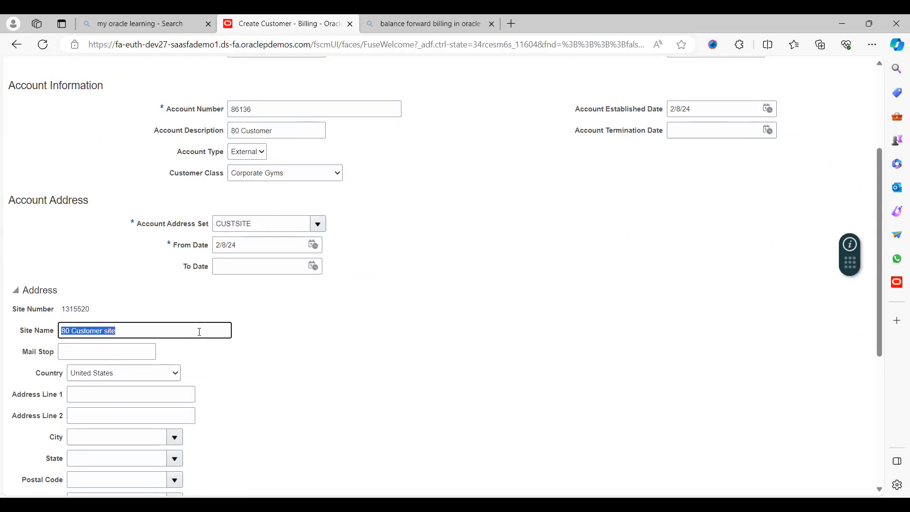
{"action": "key", "text": "ctrl+c"}
{"action": "left_click", "coordinate": [113, 393]}
{"action": "key", "text": "ctrl+v"}
{"action": "key", "text": "Tab"}
{"action": "key", "text": "ctrl+v"}
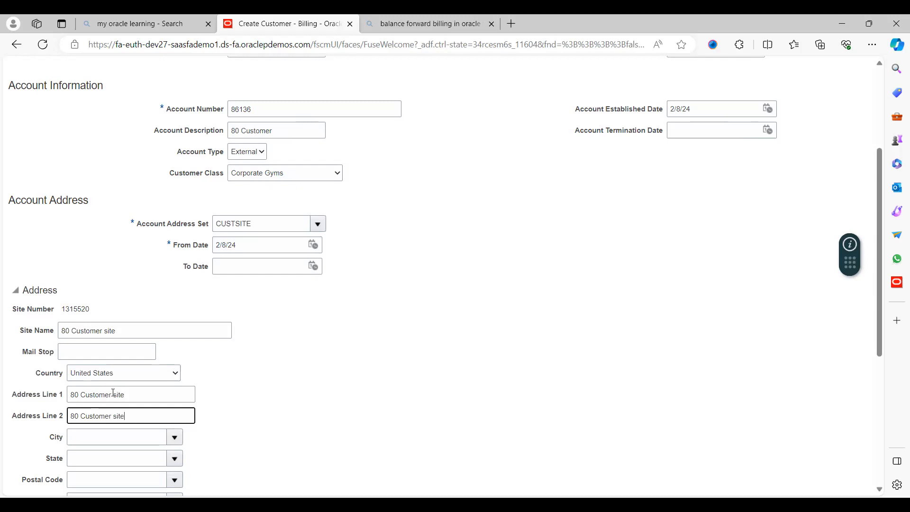
- Complete the site address with the suggested city entry "Maryland, Otsego, NY" and its postal code
{"action": "left_click", "coordinate": [132, 433]}
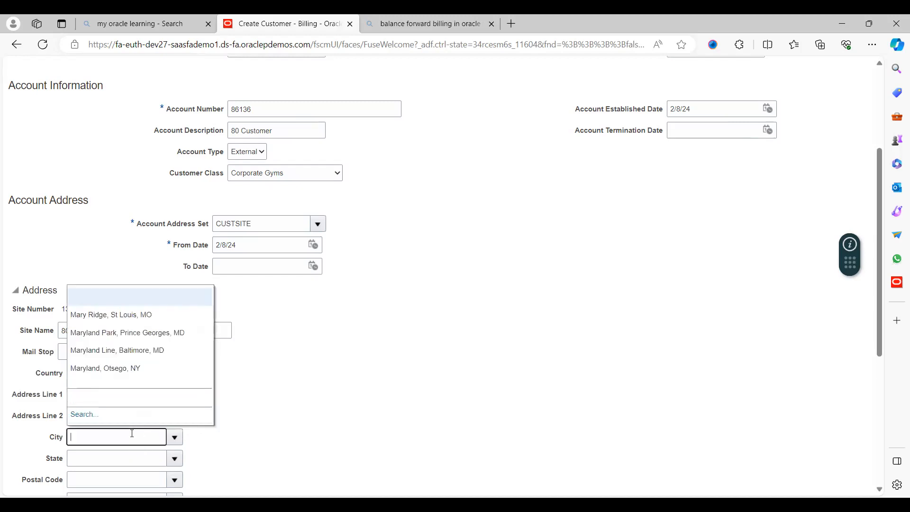
{"action": "left_click", "coordinate": [111, 366]}
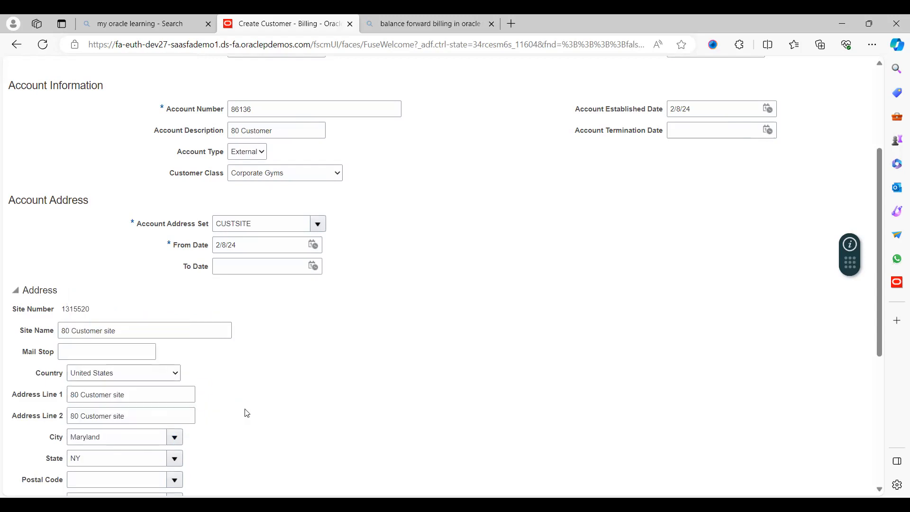
{"action": "scroll", "coordinate": [243, 408], "scroll_direction": "down", "scroll_amount": 2}
{"action": "scroll", "coordinate": [247, 413], "scroll_direction": "down", "scroll_amount": 2}
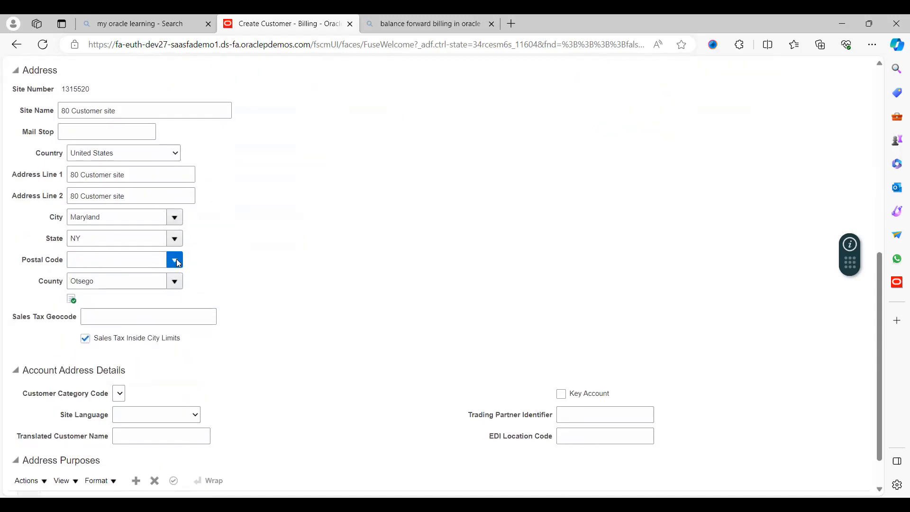
{"action": "left_click", "coordinate": [130, 297]}
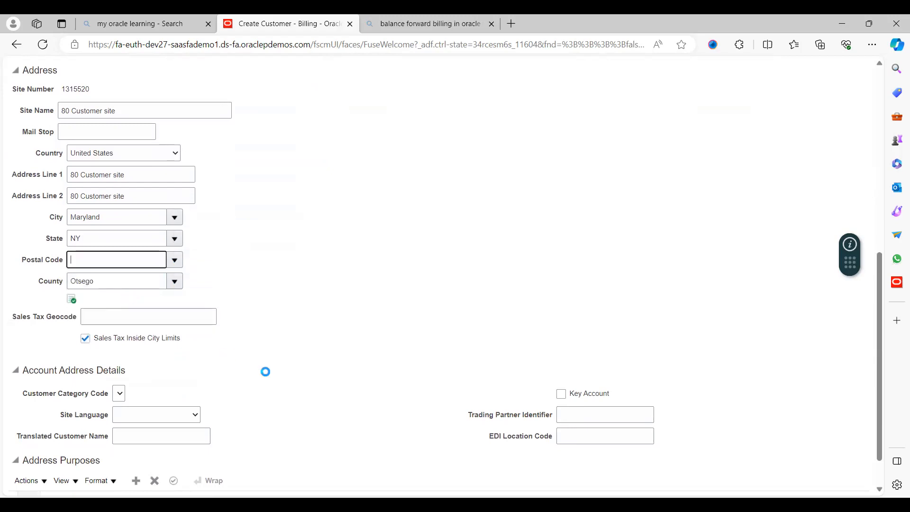
{"action": "scroll", "coordinate": [307, 387], "scroll_direction": "down", "scroll_amount": 1}
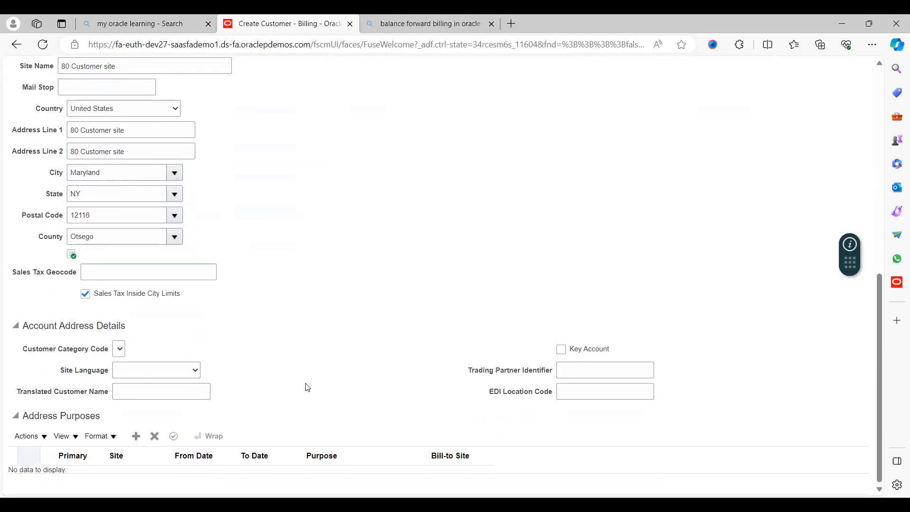
- Add Bill to and Ship to address purposes, and assign the new customer site as the Ship to row's bill-to site
{"action": "left_click", "coordinate": [136, 436]}
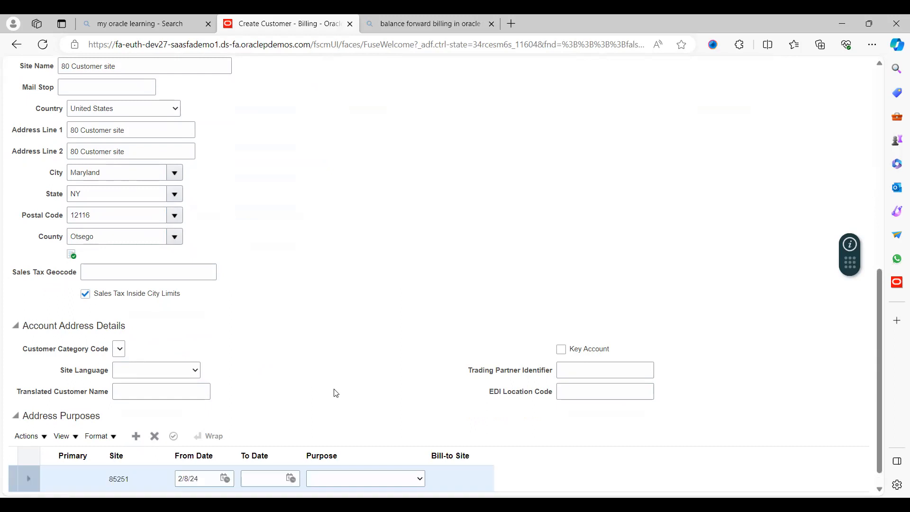
{"action": "left_click", "coordinate": [340, 478]}
{"action": "left_click", "coordinate": [335, 356]}
{"action": "left_click", "coordinate": [136, 417]}
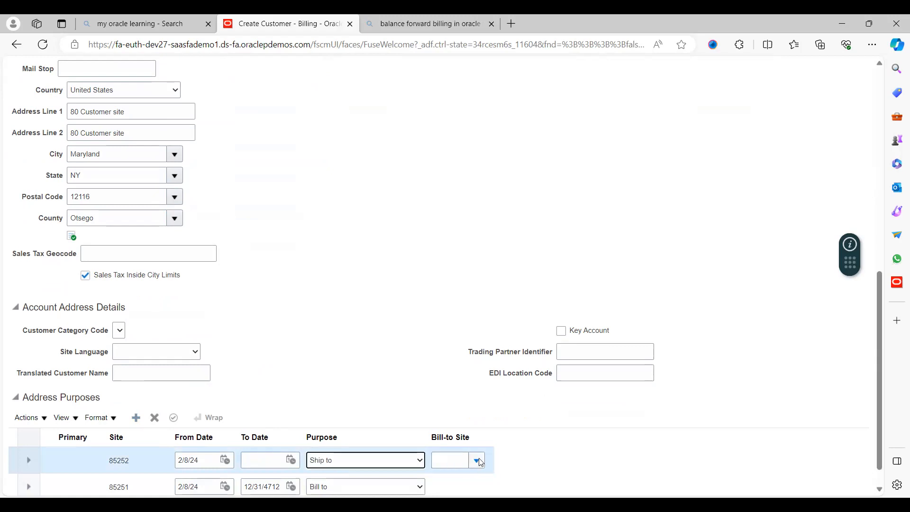
{"action": "left_click", "coordinate": [476, 461]}
{"action": "left_click", "coordinate": [492, 425]}
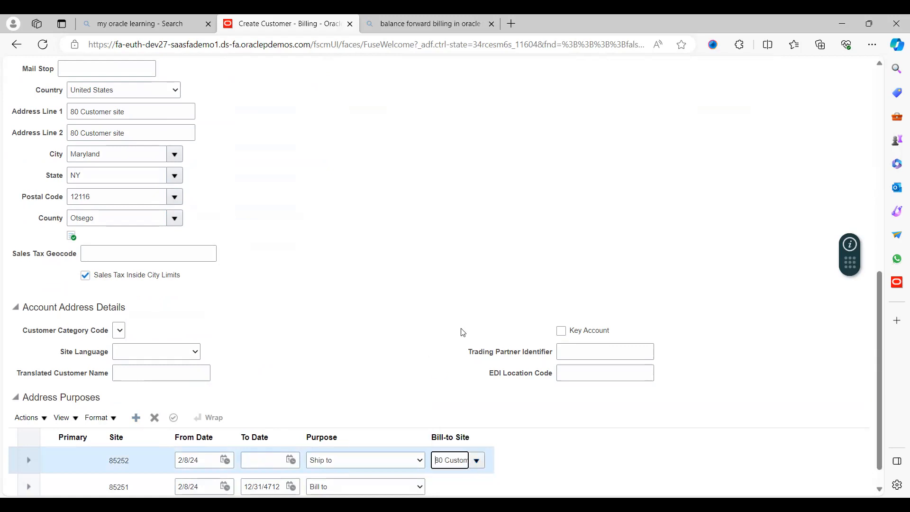
{"action": "scroll", "coordinate": [460, 332], "scroll_direction": "up", "scroll_amount": 6}
{"action": "scroll", "coordinate": [463, 332], "scroll_direction": "up", "scroll_amount": 3}
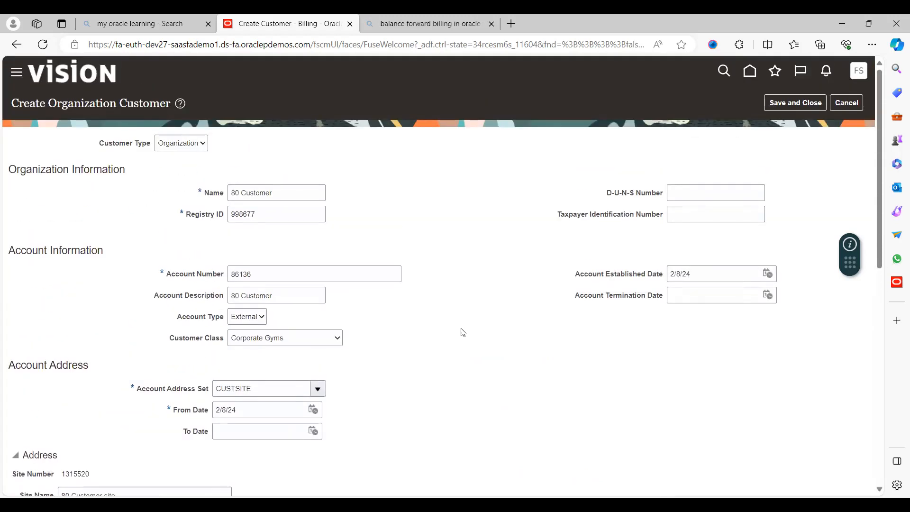
- Save the new organization customer, and open its account's current profile history record for correction
{"action": "left_click", "coordinate": [790, 104]}
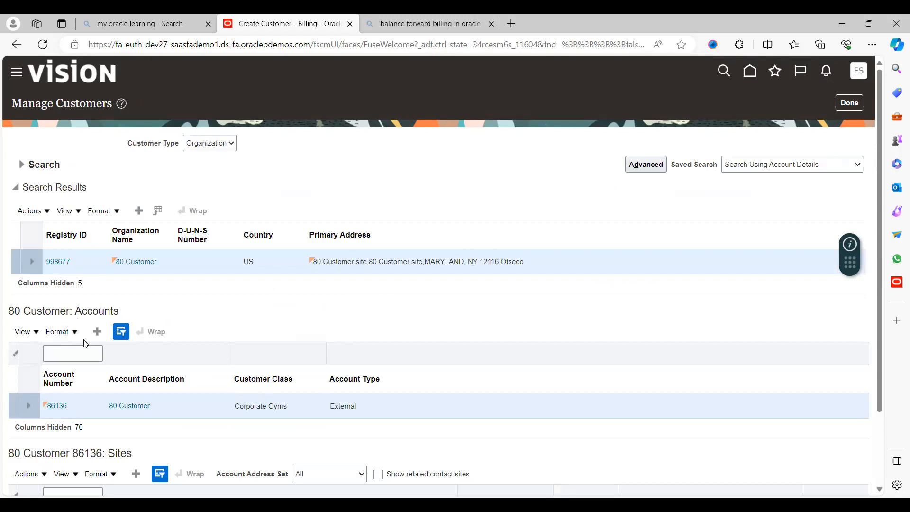
{"action": "left_click", "coordinate": [55, 407]}
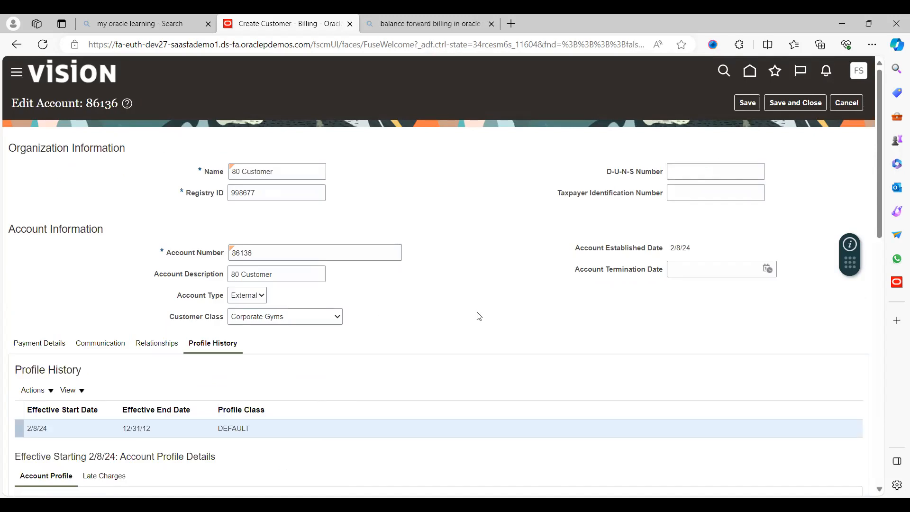
{"action": "scroll", "coordinate": [479, 316], "scroll_direction": "down", "scroll_amount": 3}
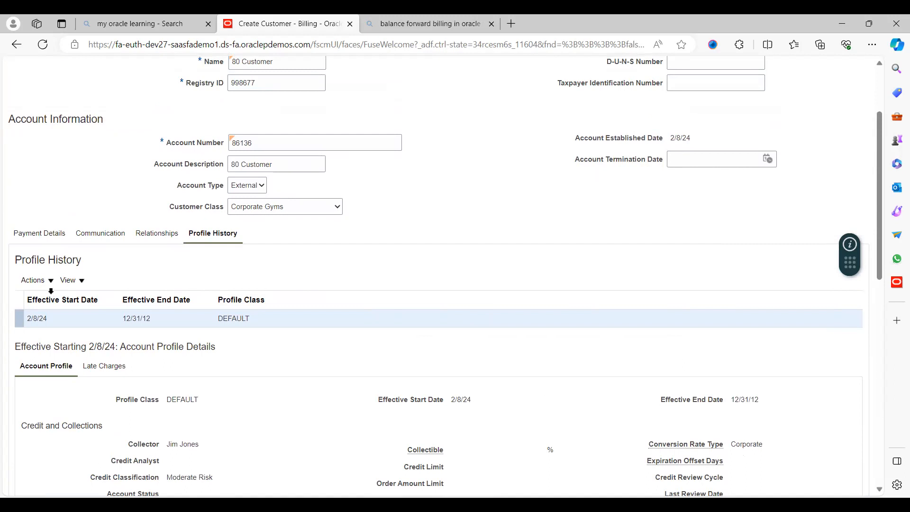
{"action": "left_click", "coordinate": [47, 280]}
{"action": "left_click", "coordinate": [56, 315]}
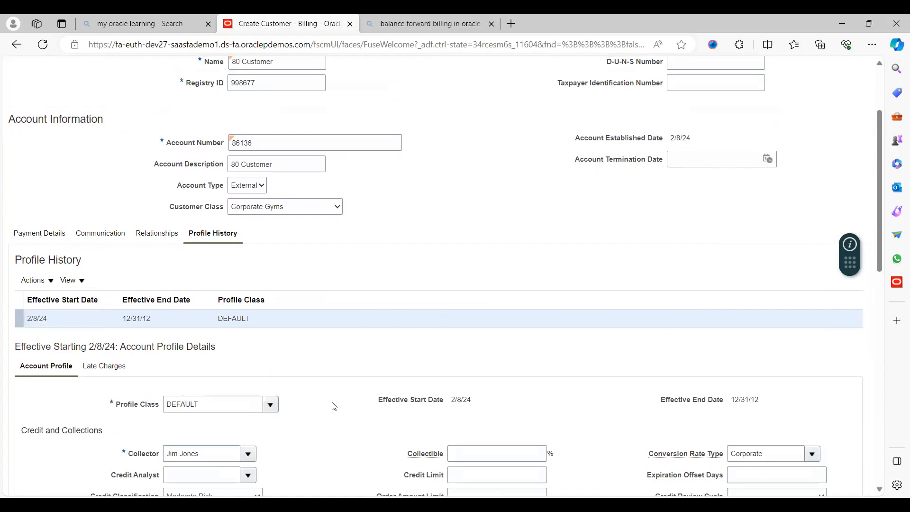
- Set the account's profile class to 80 Customer Profile and accept resetting all values to the class defaults
{"action": "scroll", "coordinate": [334, 406], "scroll_direction": "down", "scroll_amount": 5}
{"action": "left_click", "coordinate": [233, 187]}
{"action": "double_click", "coordinate": [232, 187]}
{"action": "type", "text": "80"}
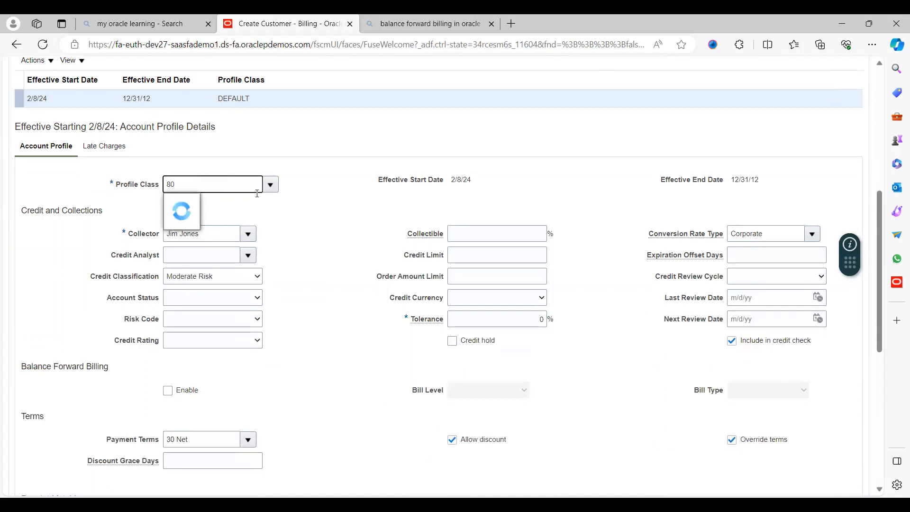
{"action": "left_click", "coordinate": [198, 207]}
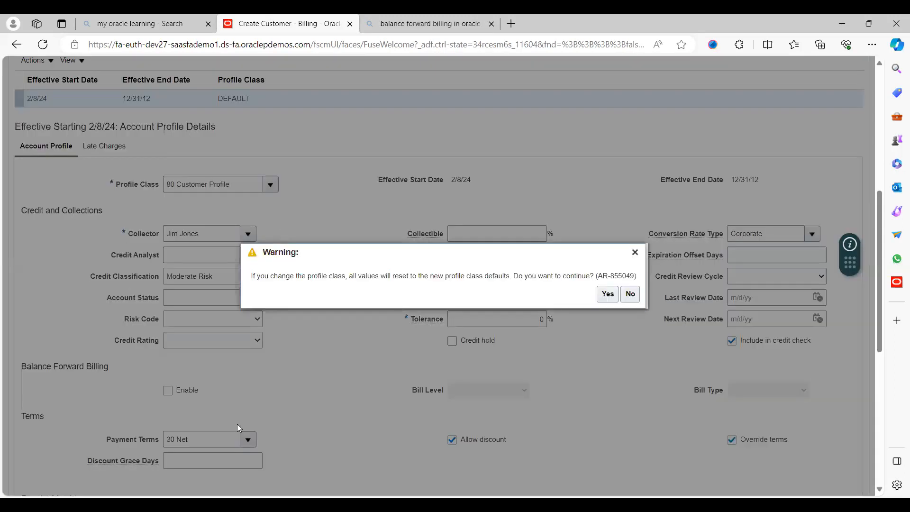
{"action": "left_click", "coordinate": [607, 294]}
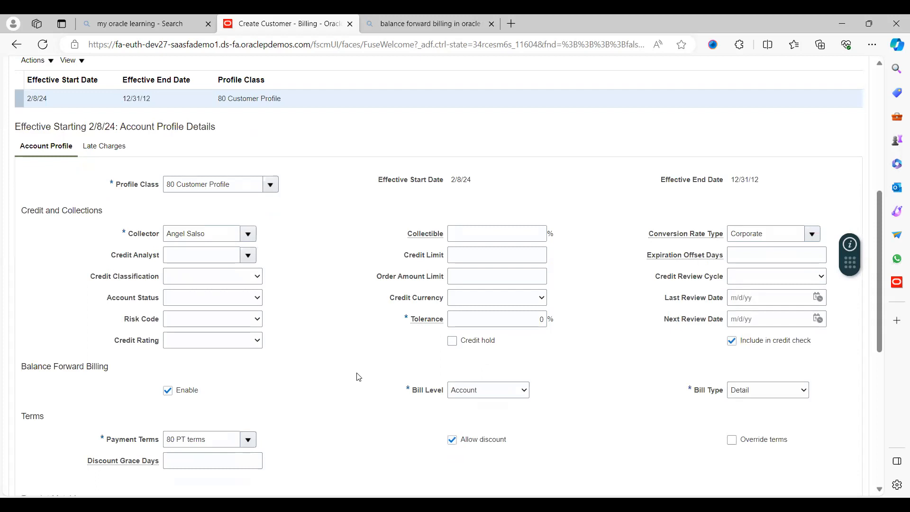
- Set the account profile's statement cycle to 80 ST Cycle, and save and close the account
{"action": "scroll", "coordinate": [354, 371], "scroll_direction": "down", "scroll_amount": 3}
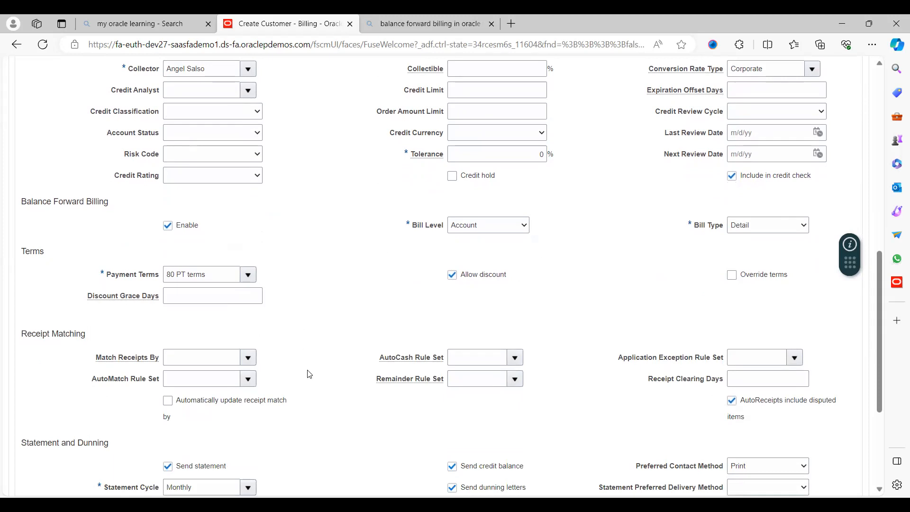
{"action": "scroll", "coordinate": [318, 381], "scroll_direction": "down", "scroll_amount": 4}
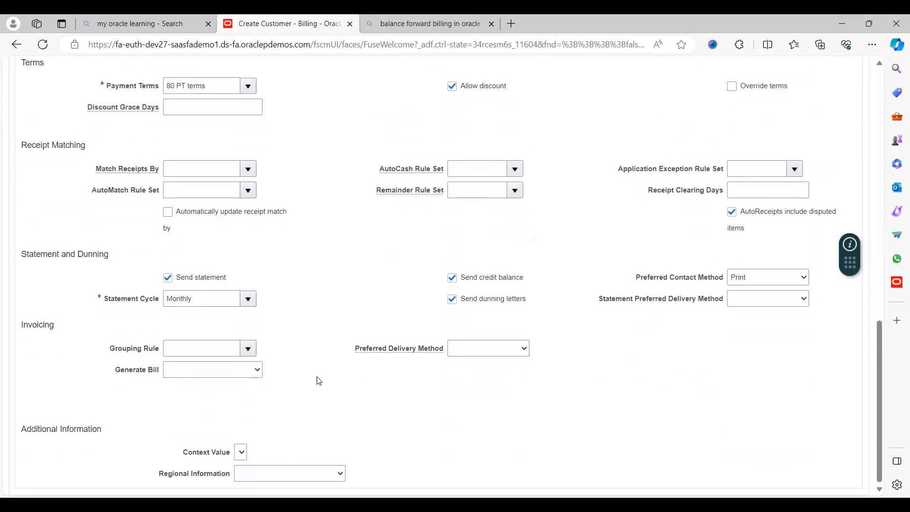
{"action": "scroll", "coordinate": [318, 380], "scroll_direction": "up", "scroll_amount": 8}
{"action": "scroll", "coordinate": [319, 380], "scroll_direction": "down", "scroll_amount": 6}
{"action": "left_click", "coordinate": [247, 297]}
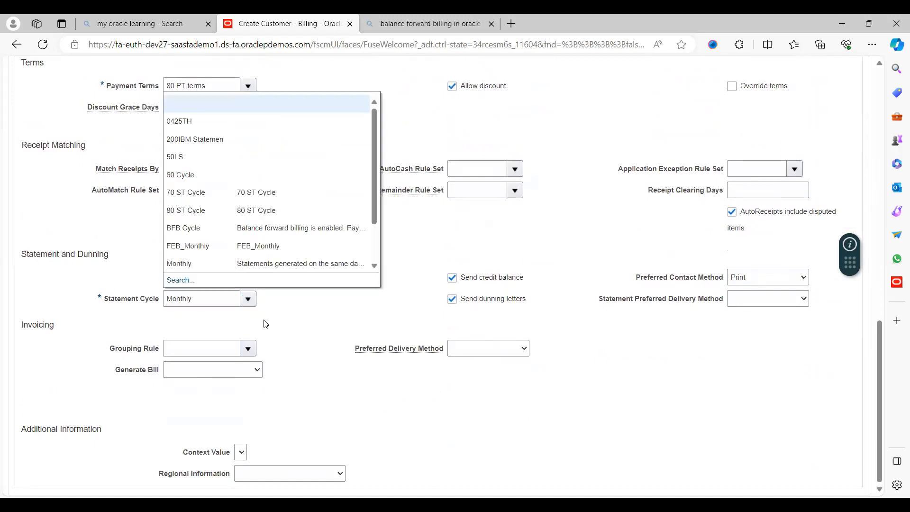
{"action": "left_click", "coordinate": [192, 210]}
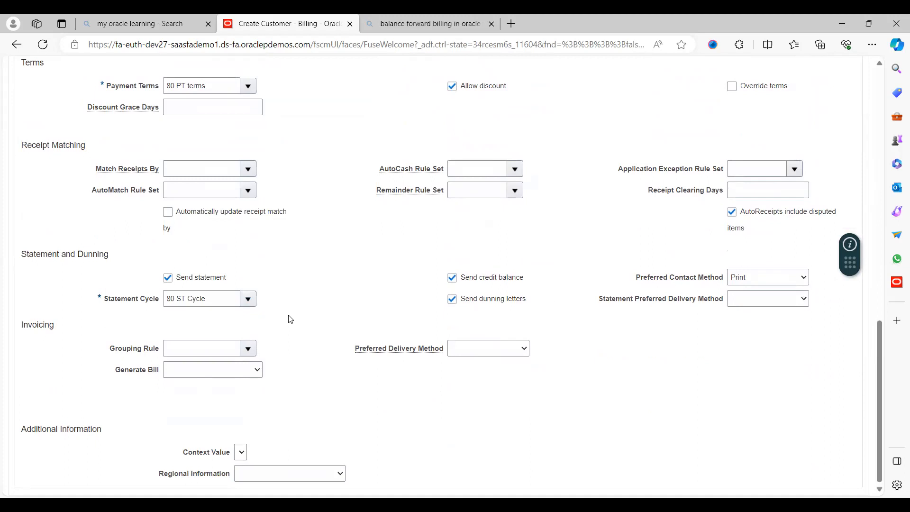
{"action": "scroll", "coordinate": [290, 319], "scroll_direction": "up", "scroll_amount": 10}
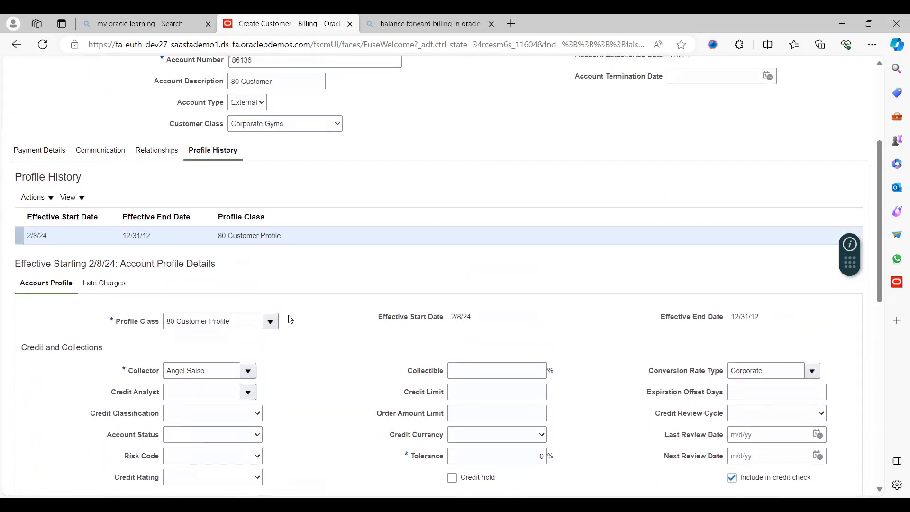
{"action": "scroll", "coordinate": [291, 319], "scroll_direction": "up", "scroll_amount": 1}
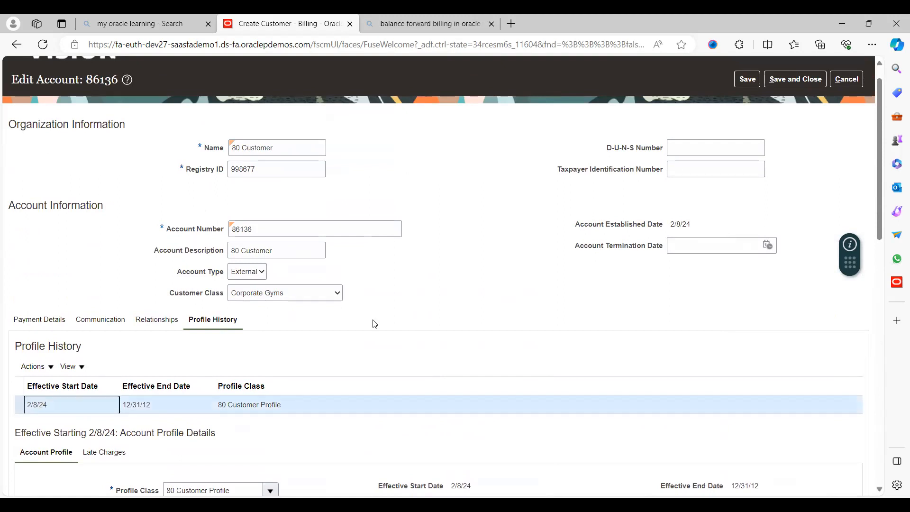
{"action": "left_click", "coordinate": [743, 84]}
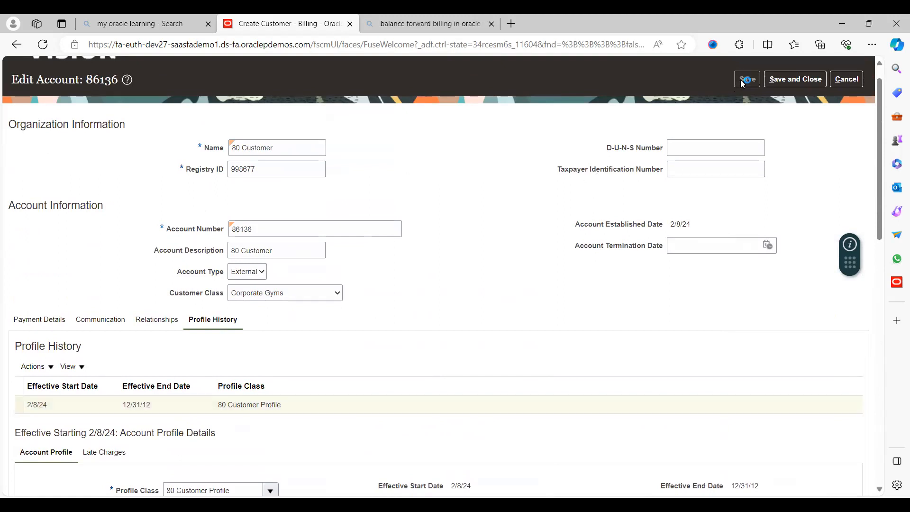
{"action": "left_click", "coordinate": [794, 80]}
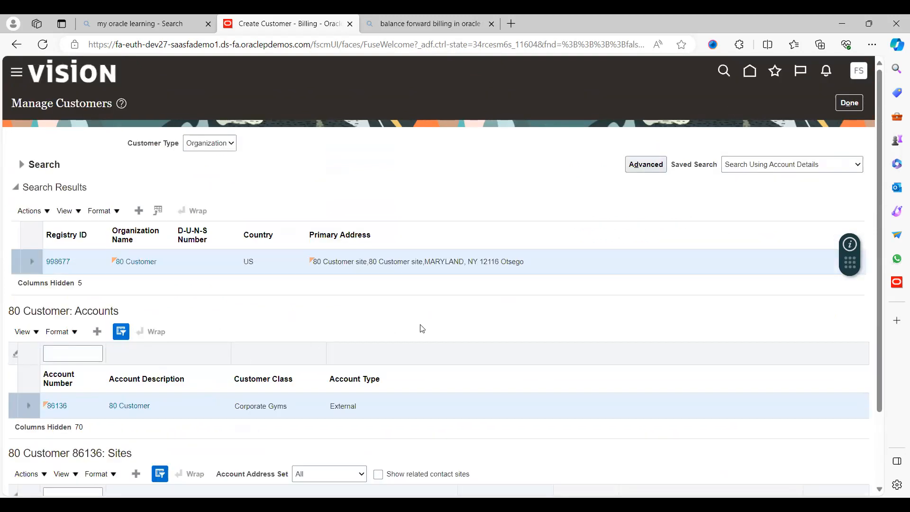
- Open the customer's site from the sites list and start a new site profile in its profile history
{"action": "scroll", "coordinate": [423, 328], "scroll_direction": "down", "scroll_amount": 2}
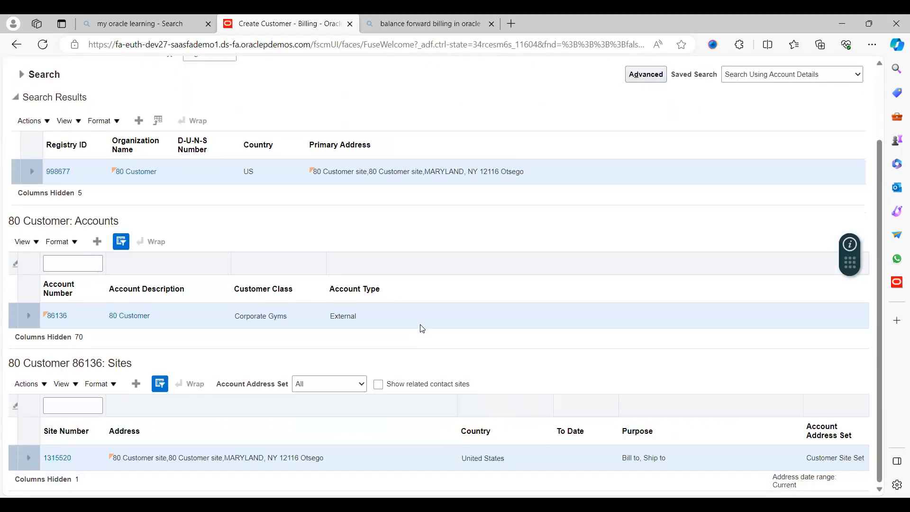
{"action": "left_click", "coordinate": [58, 458]}
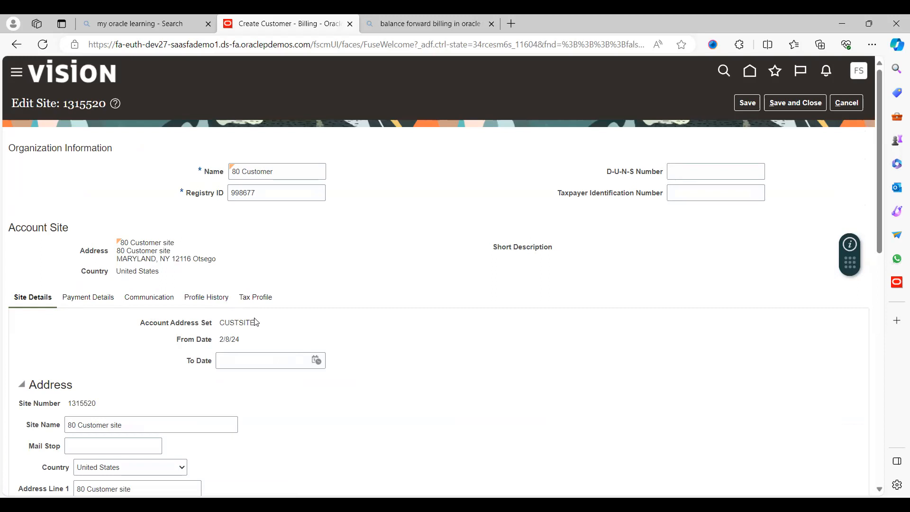
{"action": "left_click", "coordinate": [206, 298]}
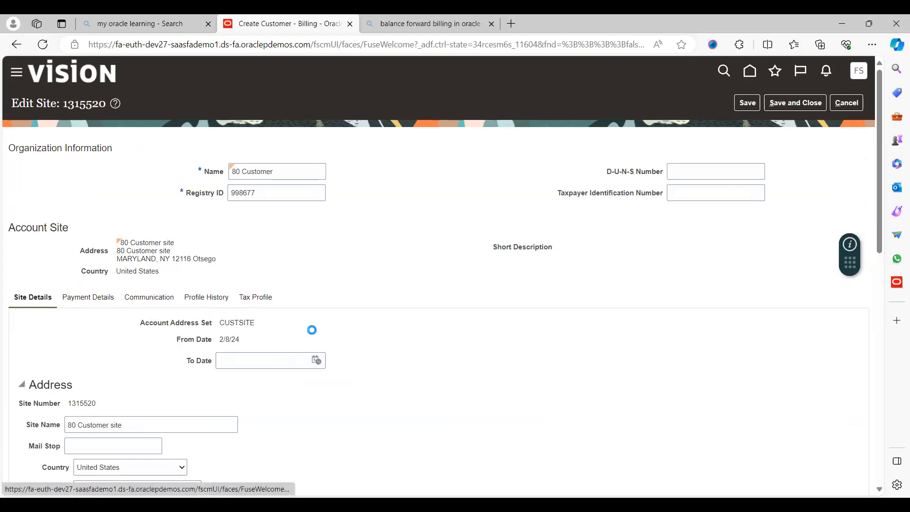
{"action": "left_click", "coordinate": [184, 331]}
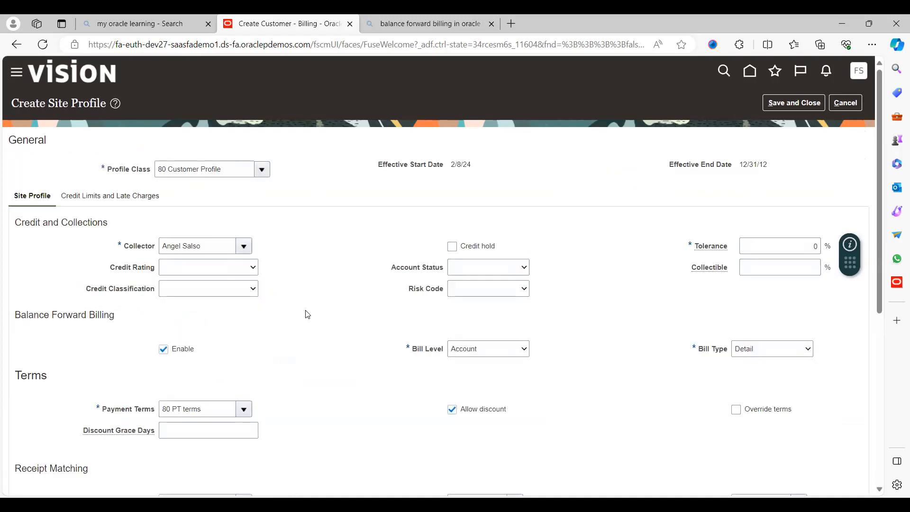
- Review the new site profile's billing, terms and statement settings, and save and close both the profile and the site
{"action": "scroll", "coordinate": [308, 314], "scroll_direction": "down", "scroll_amount": 5}
{"action": "scroll", "coordinate": [307, 315], "scroll_direction": "up", "scroll_amount": 5}
{"action": "scroll", "coordinate": [307, 314], "scroll_direction": "down", "scroll_amount": 3}
{"action": "scroll", "coordinate": [307, 314], "scroll_direction": "up", "scroll_amount": 1}
{"action": "scroll", "coordinate": [307, 314], "scroll_direction": "down", "scroll_amount": 1}
{"action": "scroll", "coordinate": [307, 314], "scroll_direction": "down", "scroll_amount": 4}
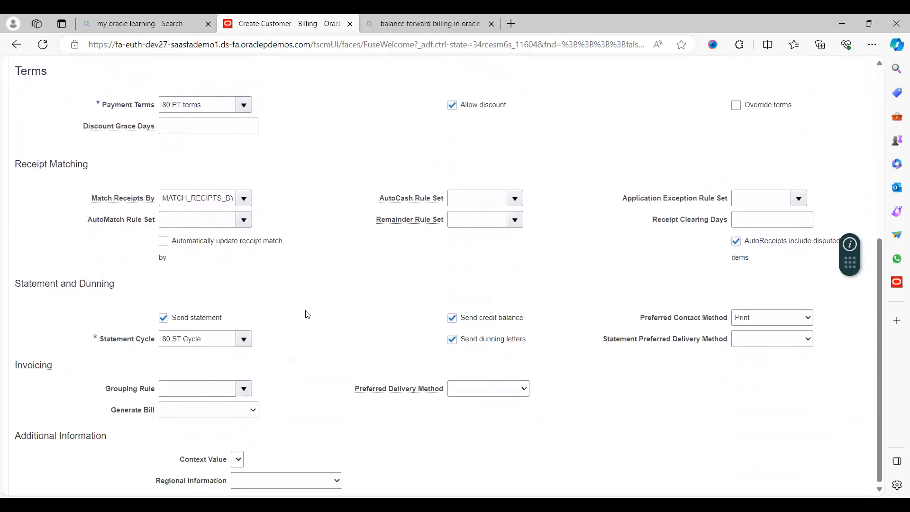
{"action": "scroll", "coordinate": [307, 314], "scroll_direction": "up", "scroll_amount": 7}
{"action": "scroll", "coordinate": [307, 314], "scroll_direction": "up", "scroll_amount": 1}
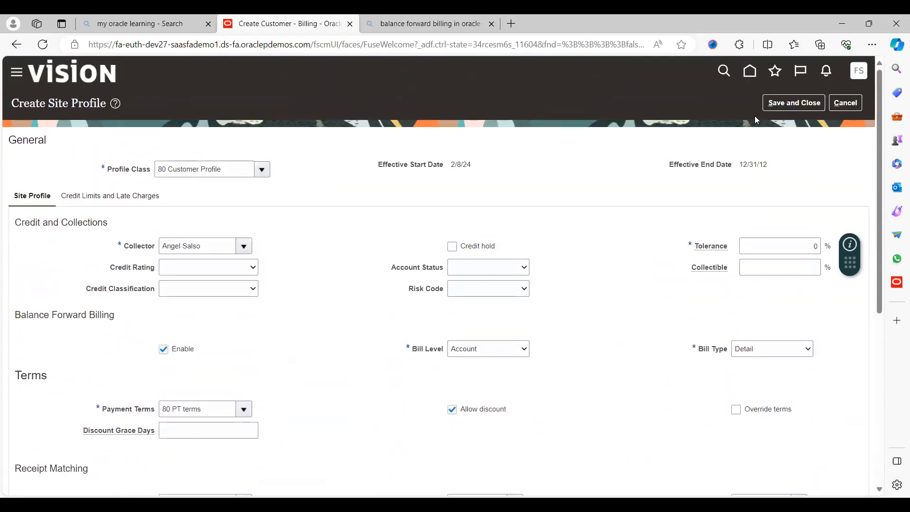
{"action": "left_click", "coordinate": [789, 104]}
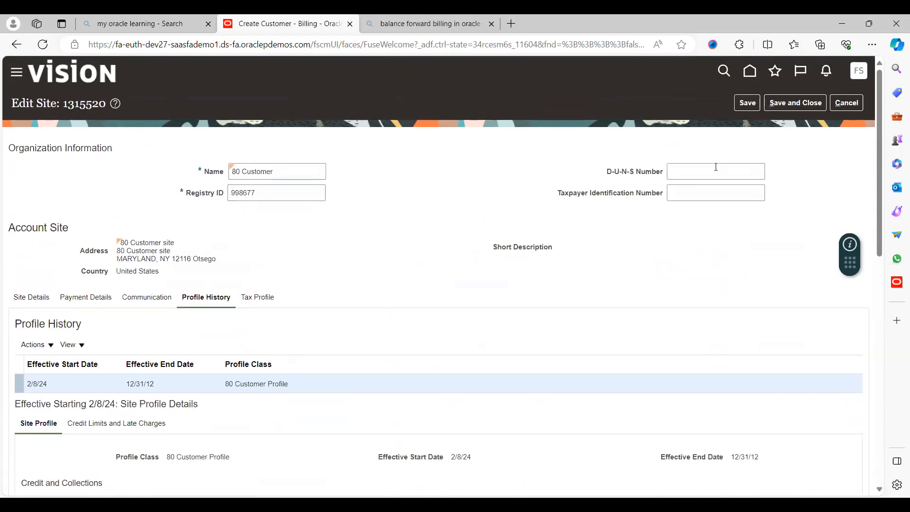
{"action": "left_click", "coordinate": [783, 105]}
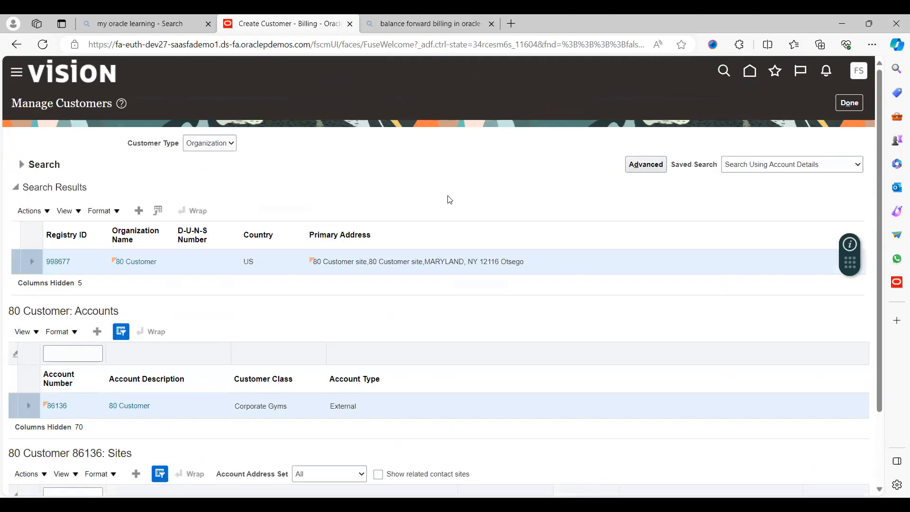
- Return to the home page, go to the Billing work area and start creating a new transaction
{"action": "left_click", "coordinate": [753, 80]}
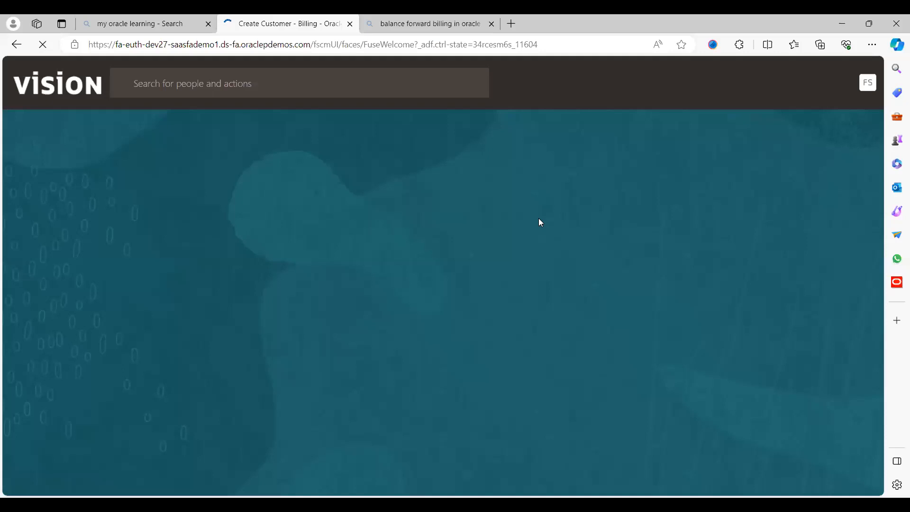
{"action": "left_click", "coordinate": [485, 283]}
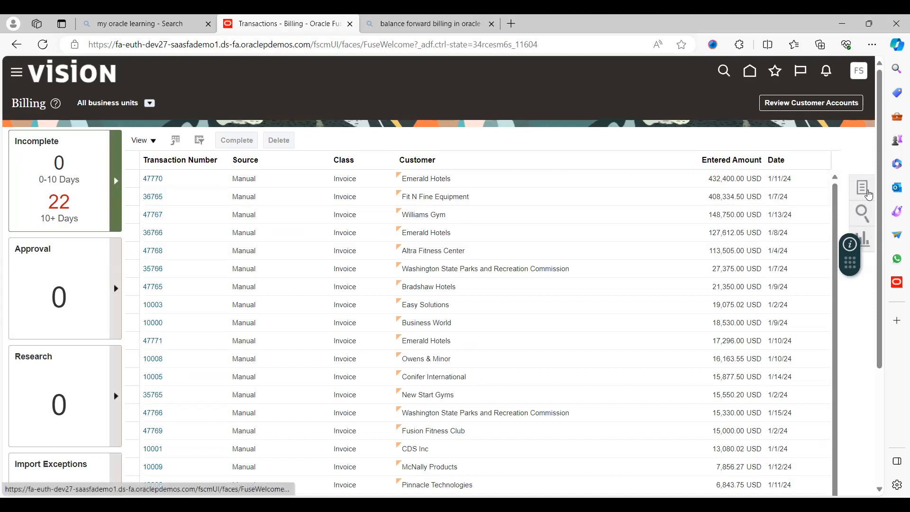
{"action": "left_click", "coordinate": [862, 187]}
{"action": "left_click", "coordinate": [772, 114]}
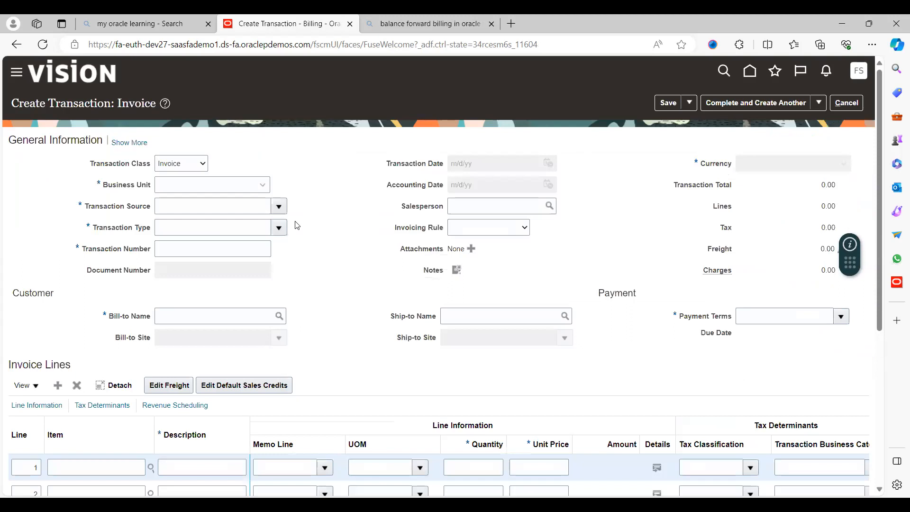
- Set the invoice's business unit to US1 Business Unit and its bill-to name to 80 Customer
{"action": "left_click", "coordinate": [221, 189]}
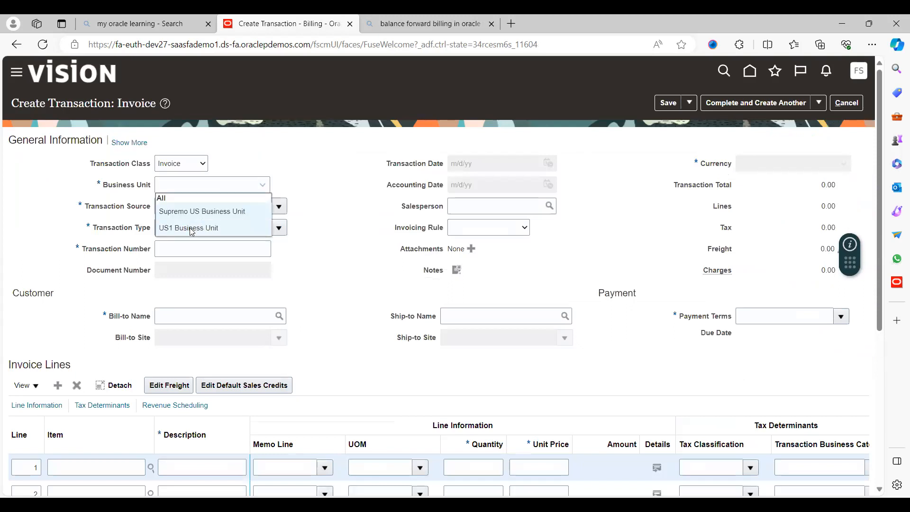
{"action": "left_click", "coordinate": [194, 227]}
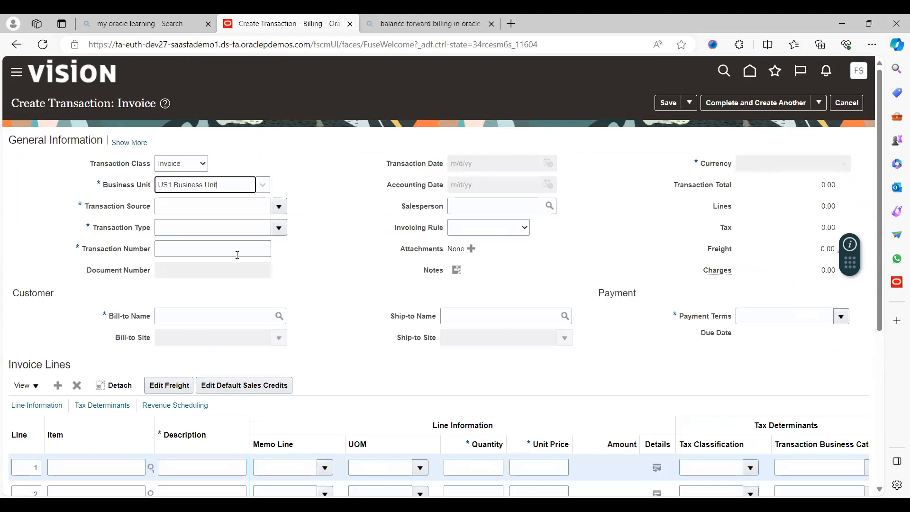
{"action": "left_click", "coordinate": [223, 318]}
{"action": "type", "text": "80 c"}
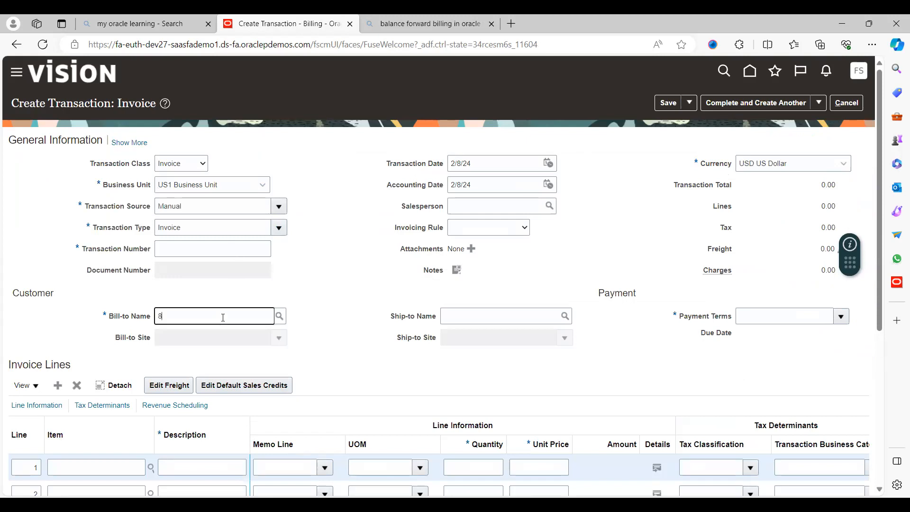
{"action": "key", "text": "Tab"}
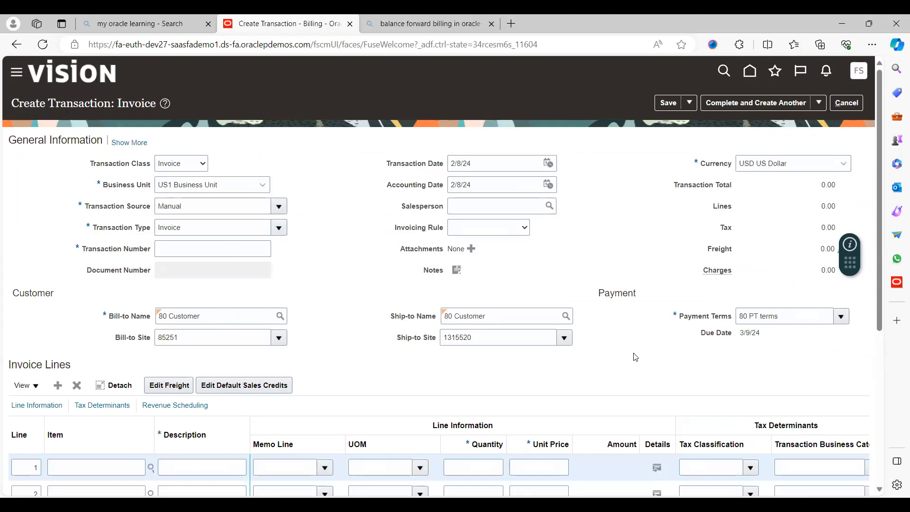
- Enter the first invoice line with description Test, quantity 10 and unit price 100
{"action": "scroll", "coordinate": [636, 356], "scroll_direction": "down", "scroll_amount": 3}
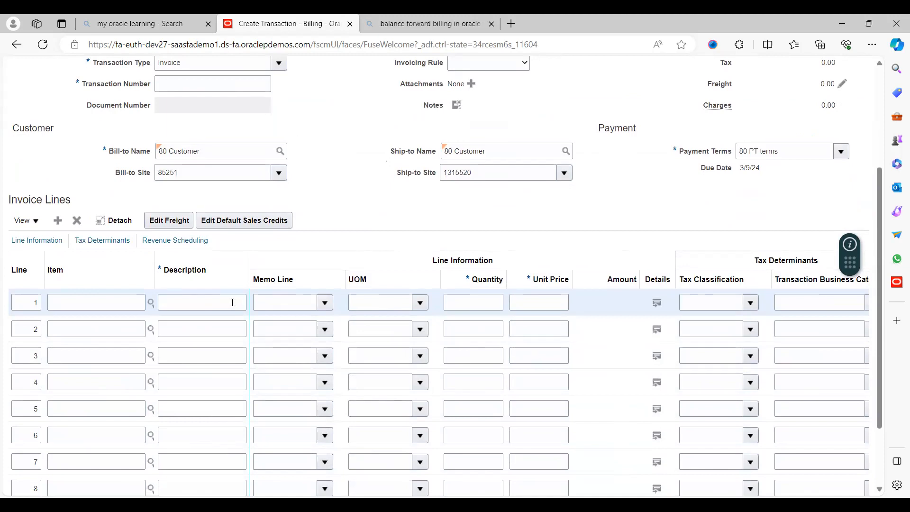
{"action": "left_click", "coordinate": [239, 306]}
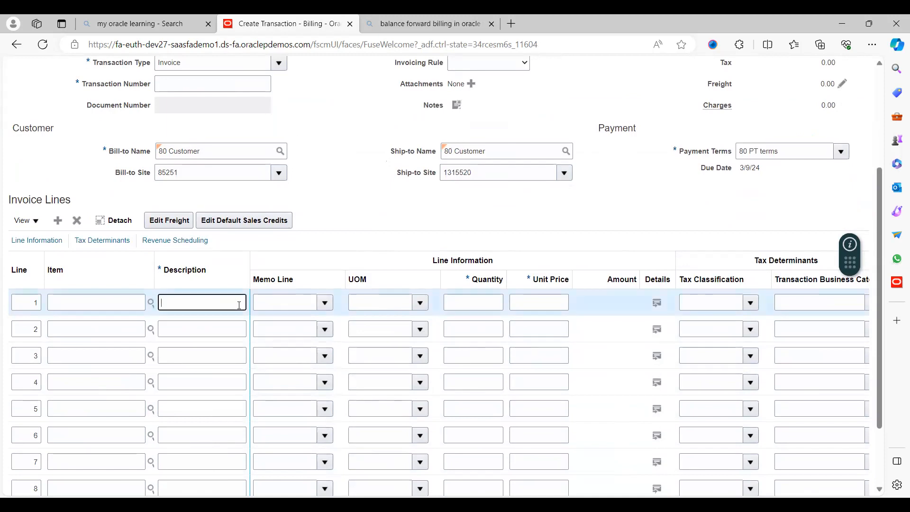
{"action": "key", "text": "Tab"}
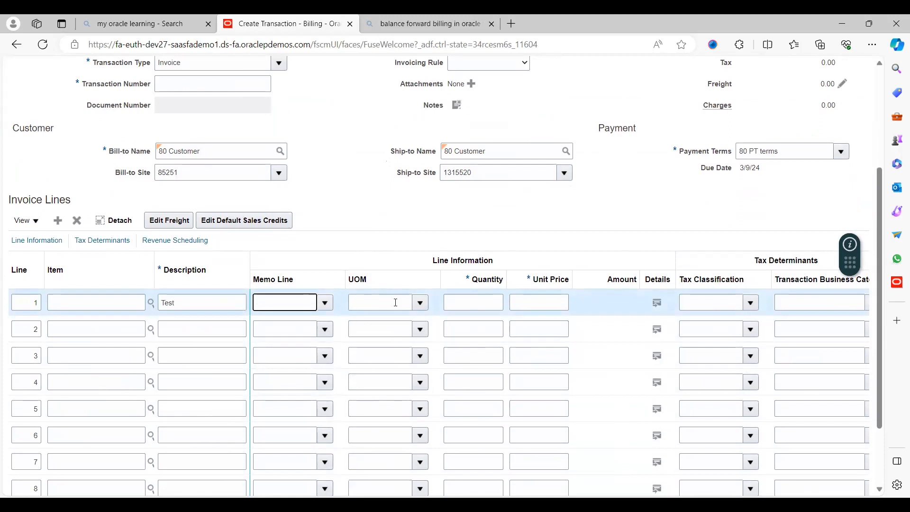
{"action": "left_click", "coordinate": [459, 301]}
{"action": "type", "text": "10"}
{"action": "key", "text": "Tab"}
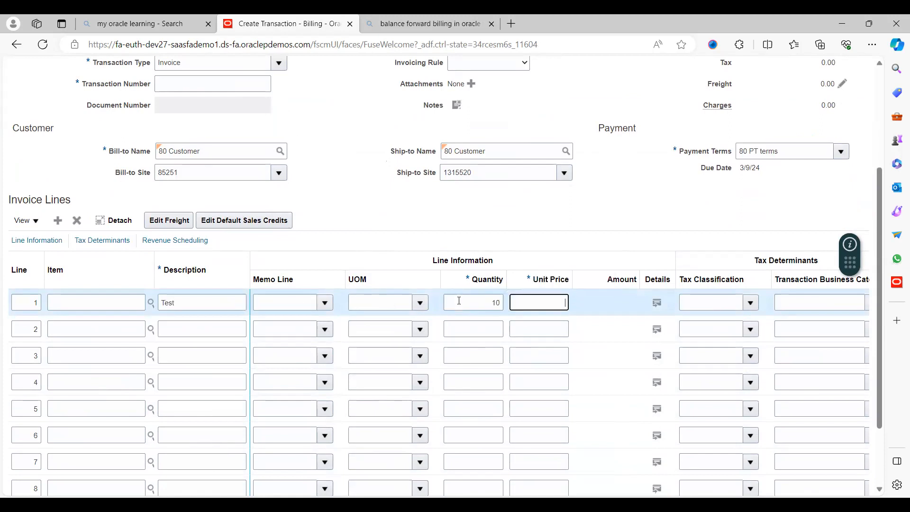
{"action": "type", "text": "1"}
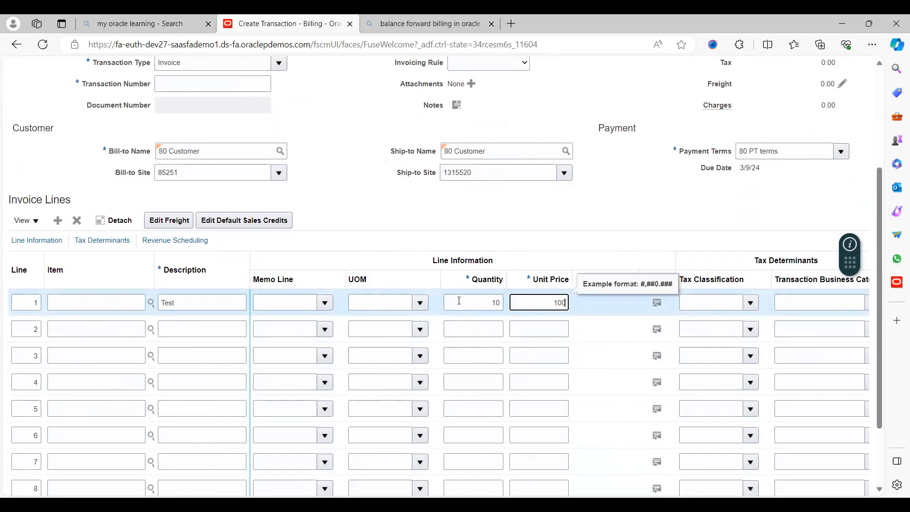
{"action": "type", "text": "00"}
{"action": "key", "text": "Tab"}
- Save the invoice for the Test line, and complete and review it
{"action": "scroll", "coordinate": [881, 124], "scroll_direction": "up", "scroll_amount": 3}
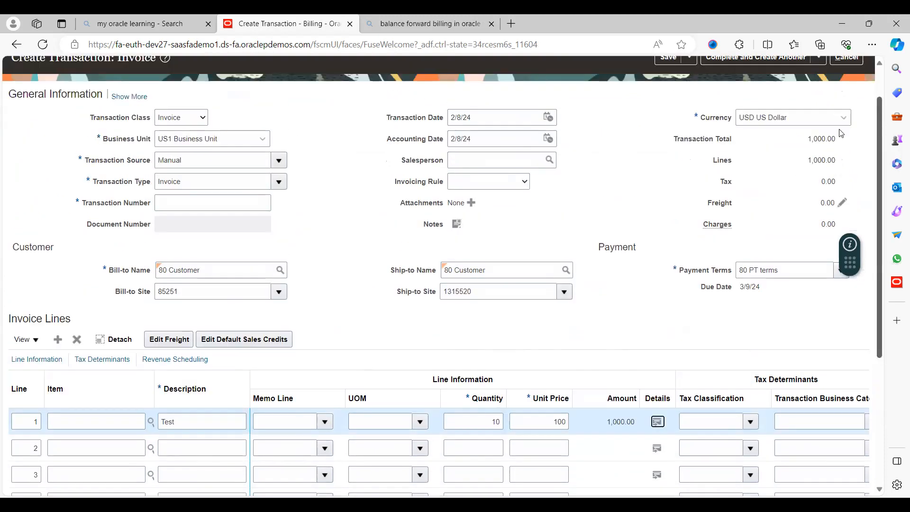
{"action": "scroll", "coordinate": [888, 108], "scroll_direction": "up", "scroll_amount": 1}
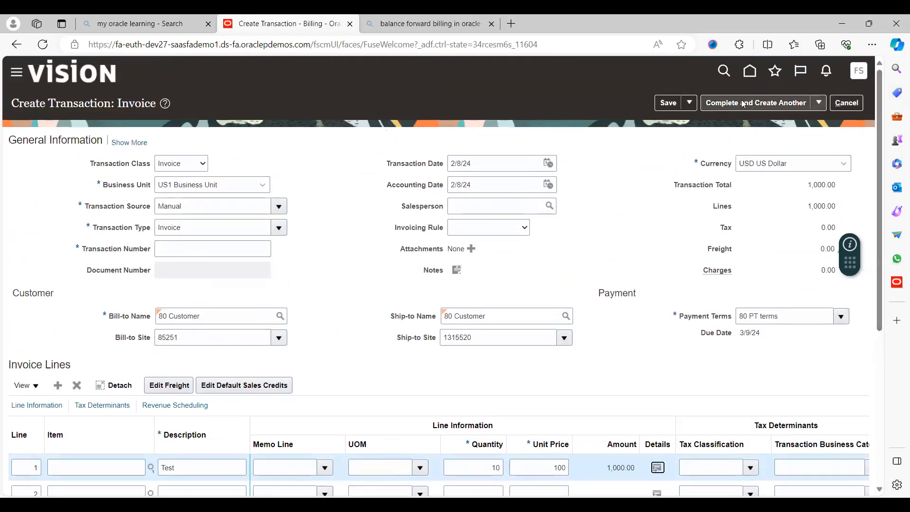
{"action": "left_click", "coordinate": [671, 104]}
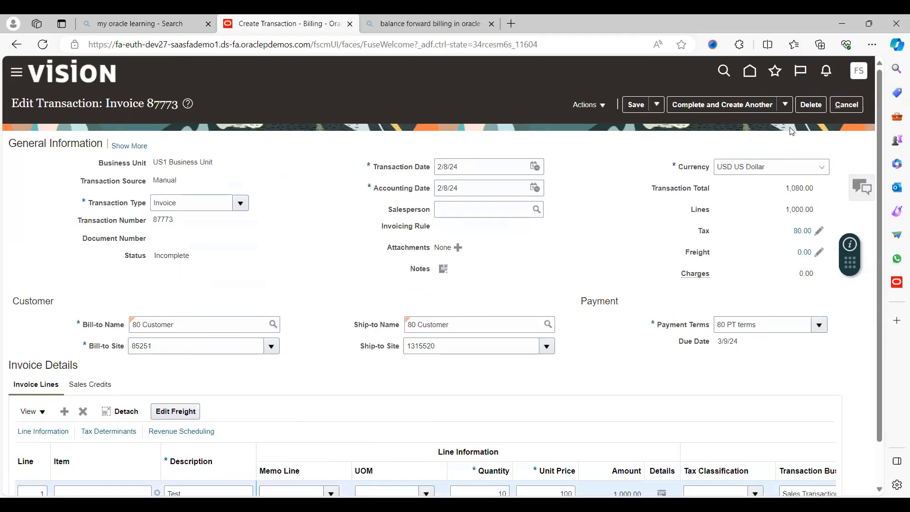
{"action": "left_click", "coordinate": [787, 104]}
{"action": "left_click", "coordinate": [721, 124]}
- Account the completed invoice with the Test line in draft, and save and close it
{"action": "left_click", "coordinate": [664, 106]}
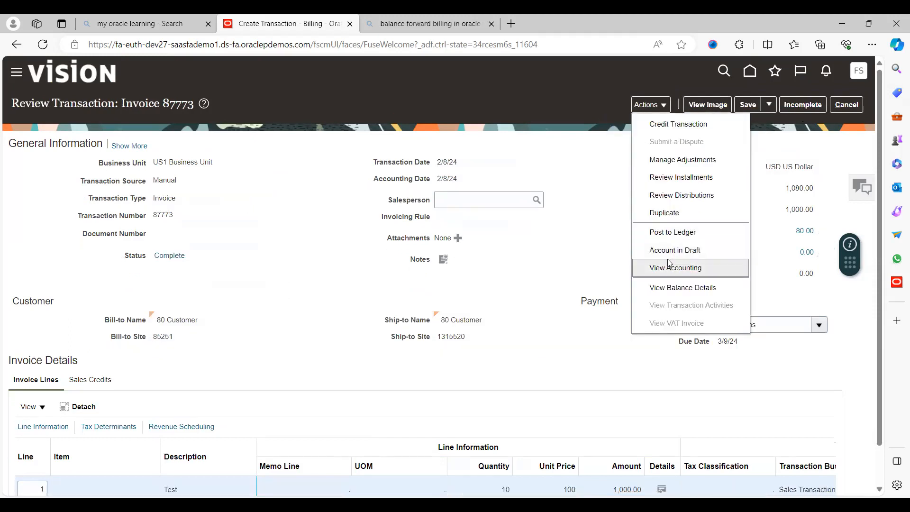
{"action": "left_click", "coordinate": [681, 249]}
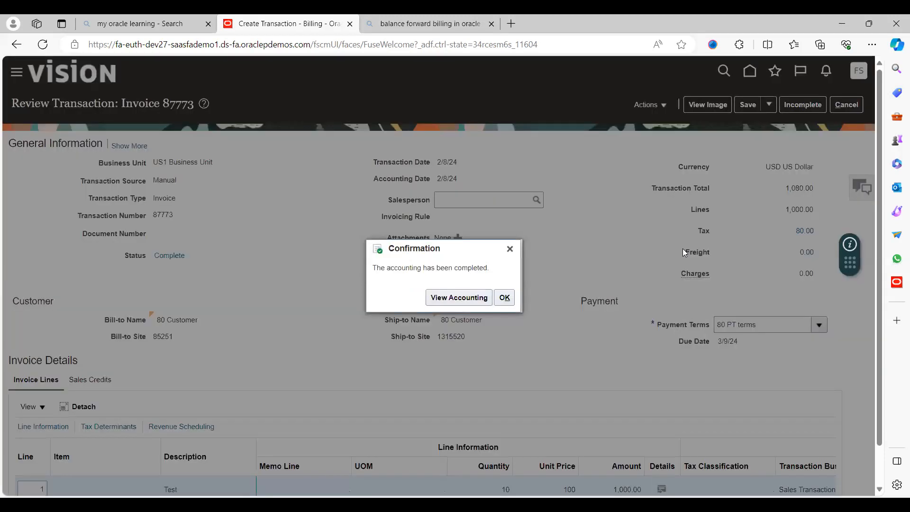
{"action": "left_click", "coordinate": [504, 297]}
{"action": "left_click", "coordinate": [768, 105]}
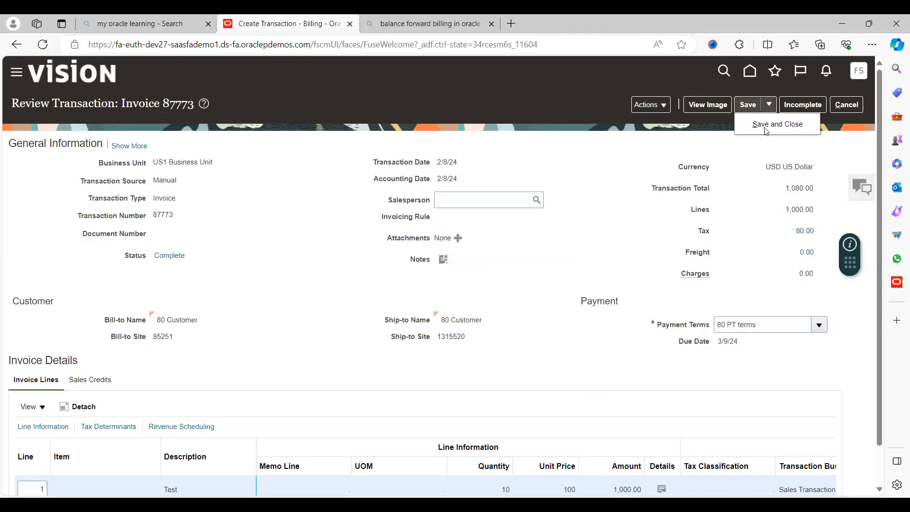
{"action": "left_click", "coordinate": [778, 124]}
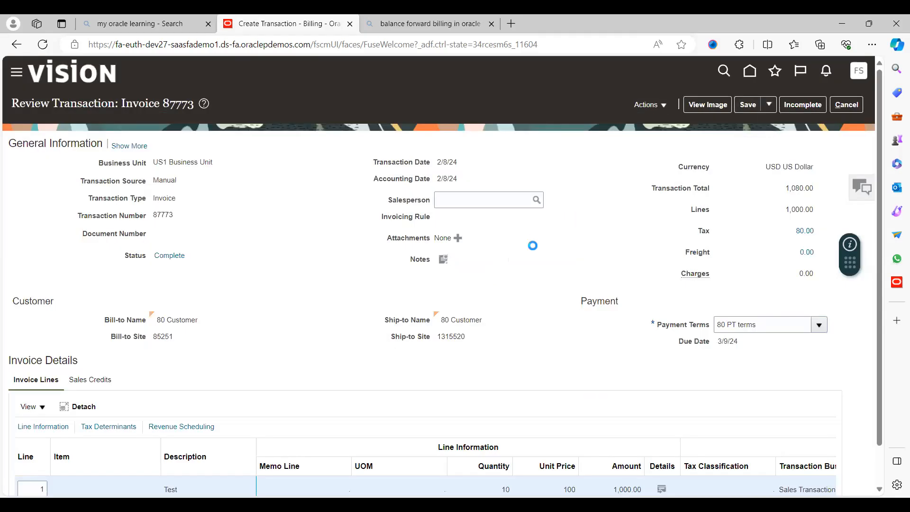
{"action": "left_click", "coordinate": [485, 189]}
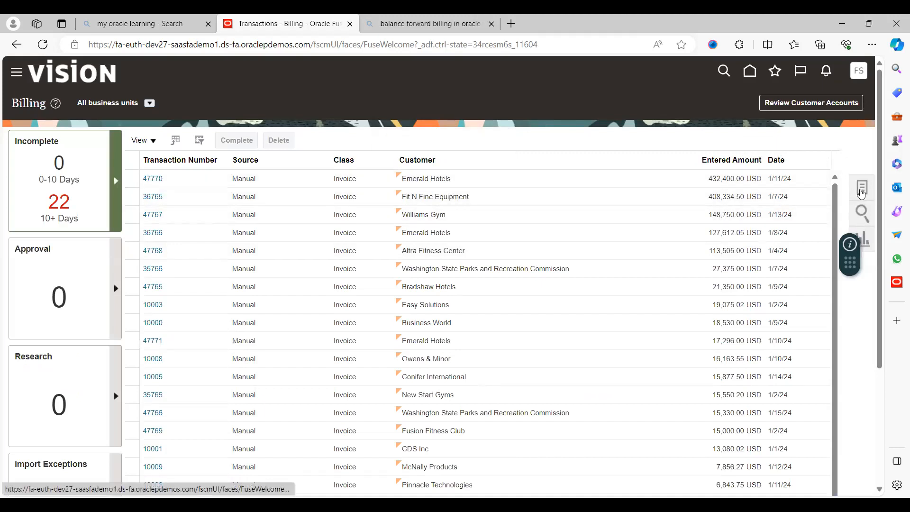
- Start a second invoice with business unit US1 Business Unit and bill-to name 80 Customer
{"action": "left_click", "coordinate": [861, 187]}
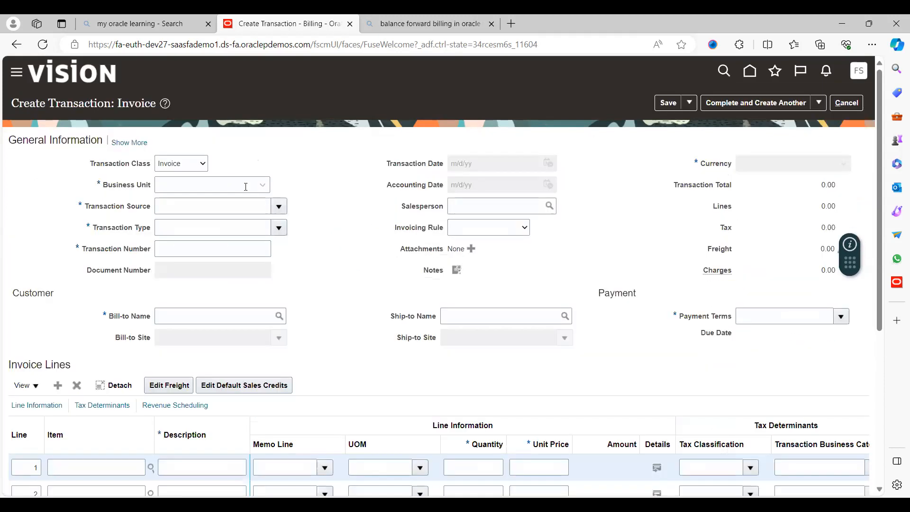
{"action": "left_click", "coordinate": [244, 185]}
{"action": "left_click", "coordinate": [203, 227]}
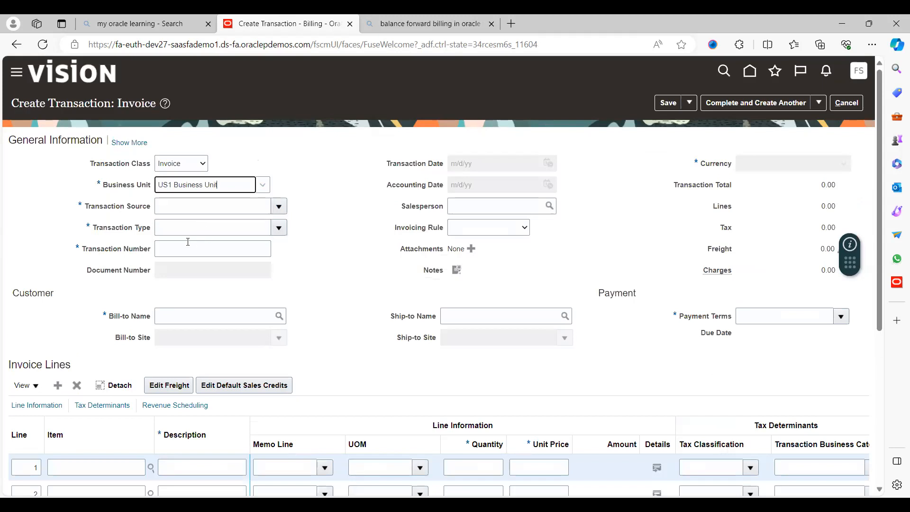
{"action": "left_click", "coordinate": [200, 321]}
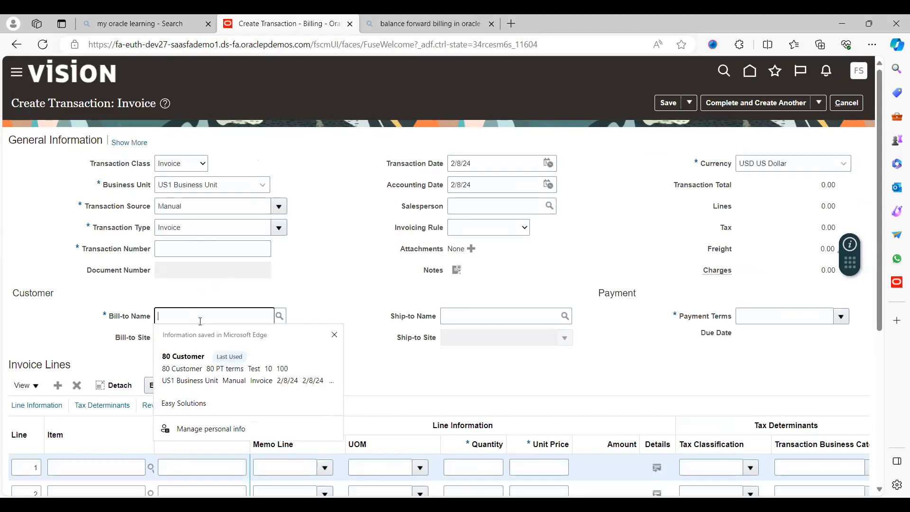
{"action": "type", "text": "80"}
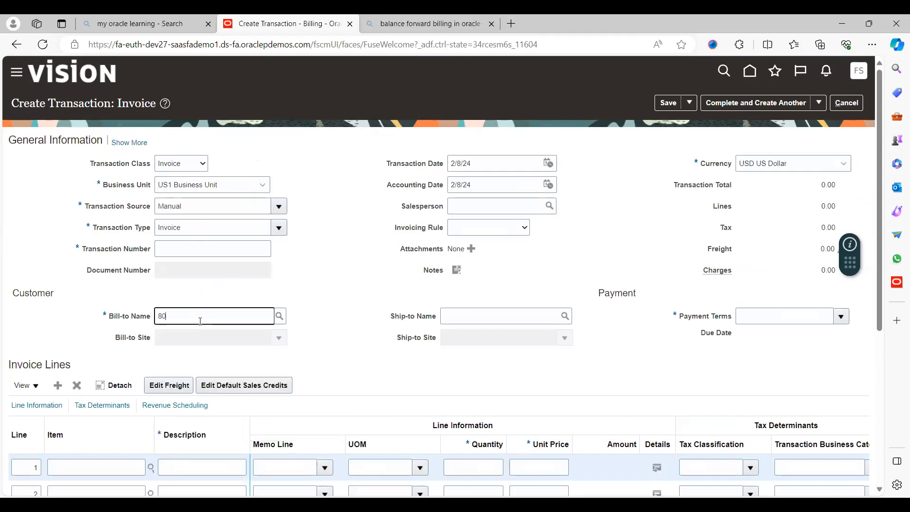
{"action": "type", "text": " cust"}
{"action": "key", "text": "Tab"}
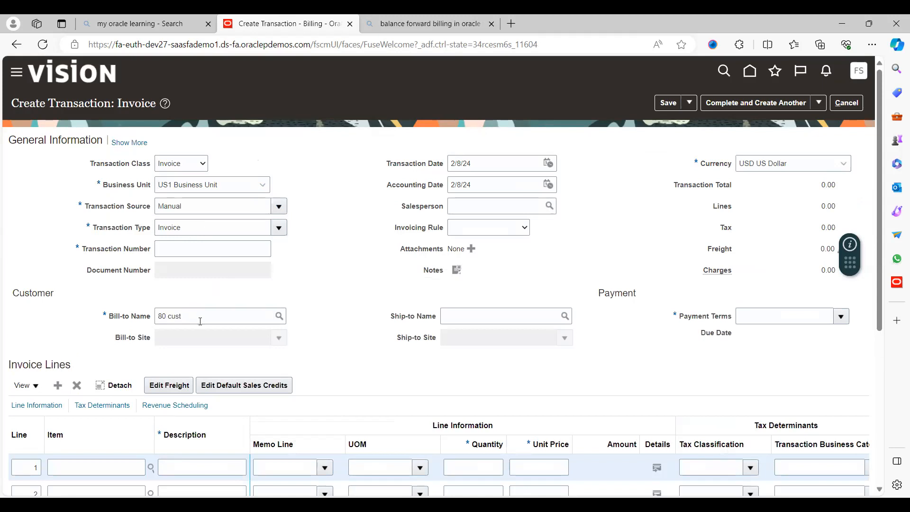
- Enter the second invoice's first line with description Test BFB, quantity 20 and unit price 100
{"action": "left_click", "coordinate": [176, 466]}
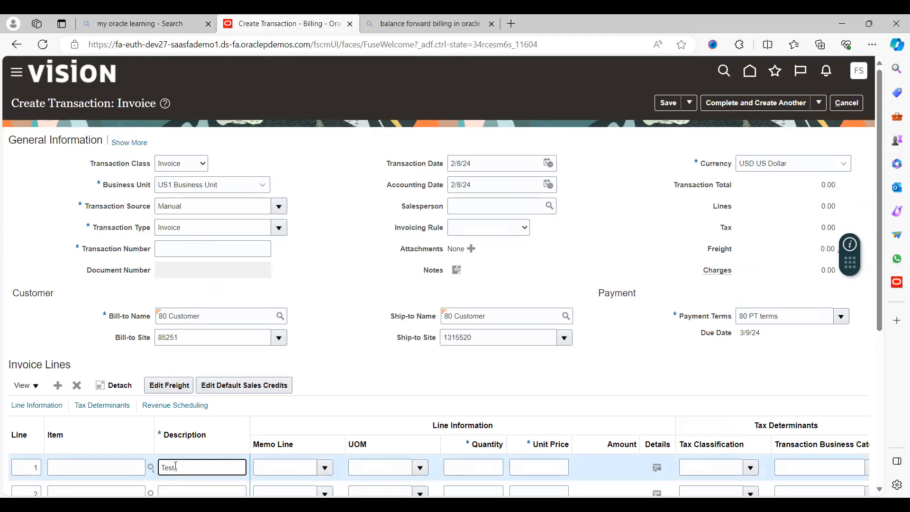
{"action": "key", "text": "Tab"}
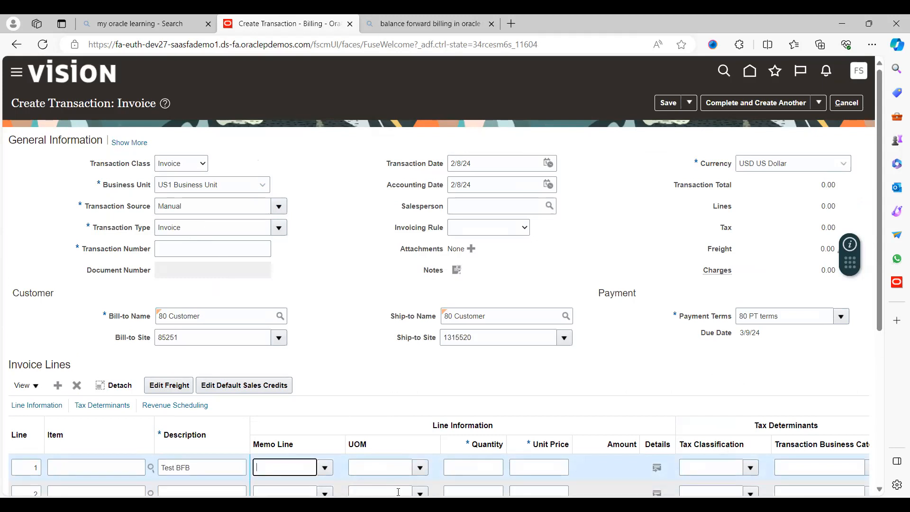
{"action": "left_click", "coordinate": [472, 466]}
{"action": "type", "text": "20"}
{"action": "key", "text": "Tab"}
{"action": "type", "text": "10"}
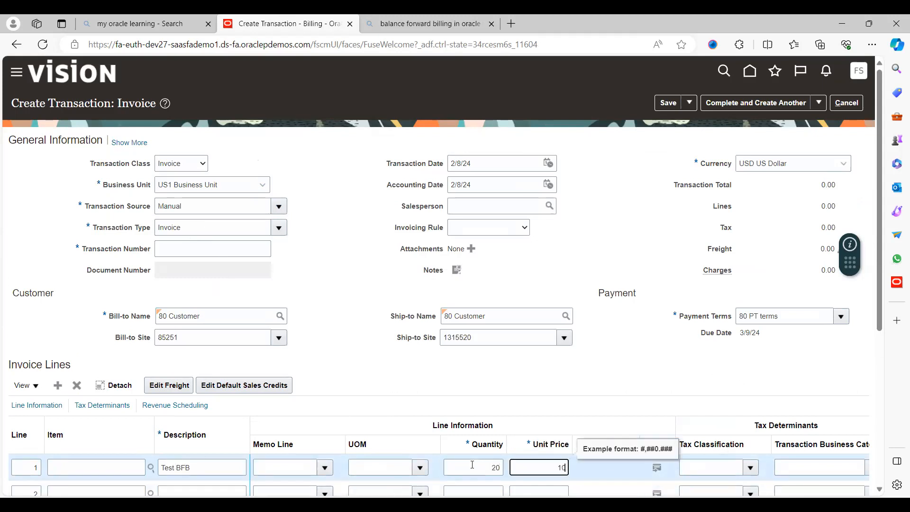
{"action": "key", "text": "Tab"}
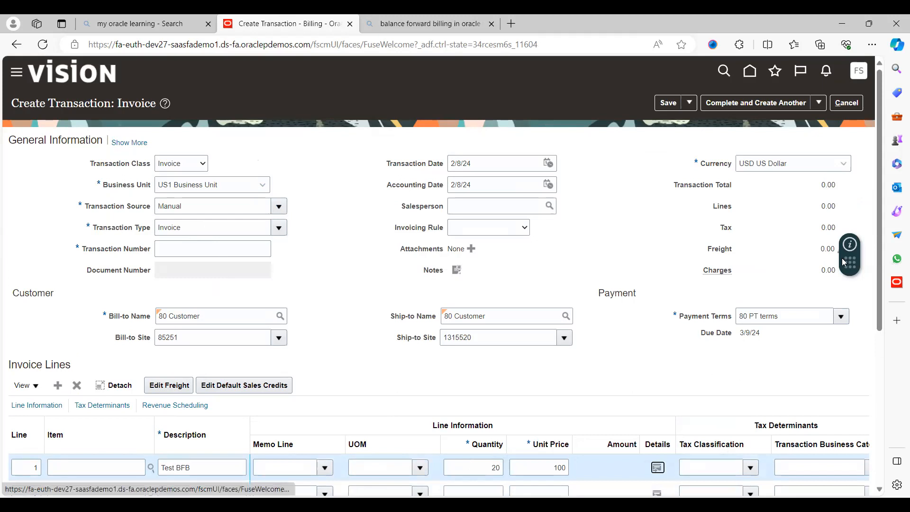
- Save the second invoice with the Test BFB line, and complete and review it
{"action": "left_click", "coordinate": [672, 108]}
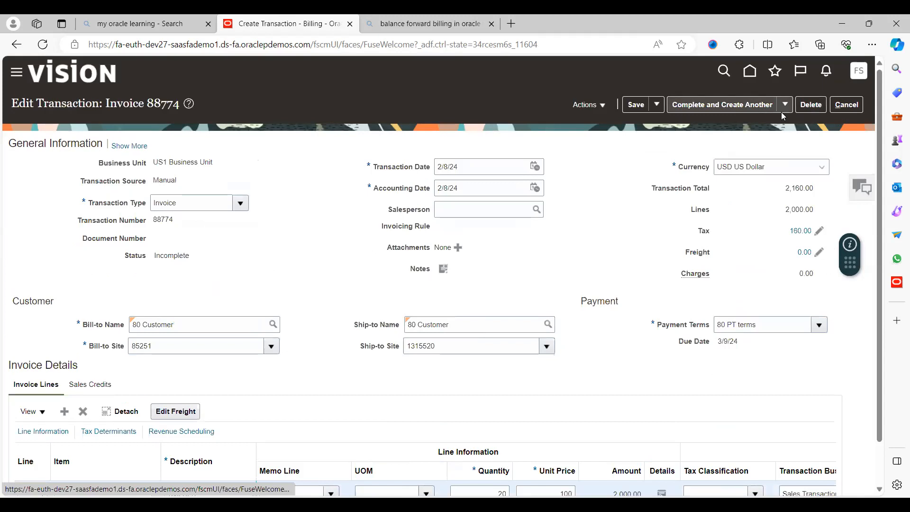
{"action": "left_click", "coordinate": [786, 107]}
{"action": "left_click", "coordinate": [735, 126]}
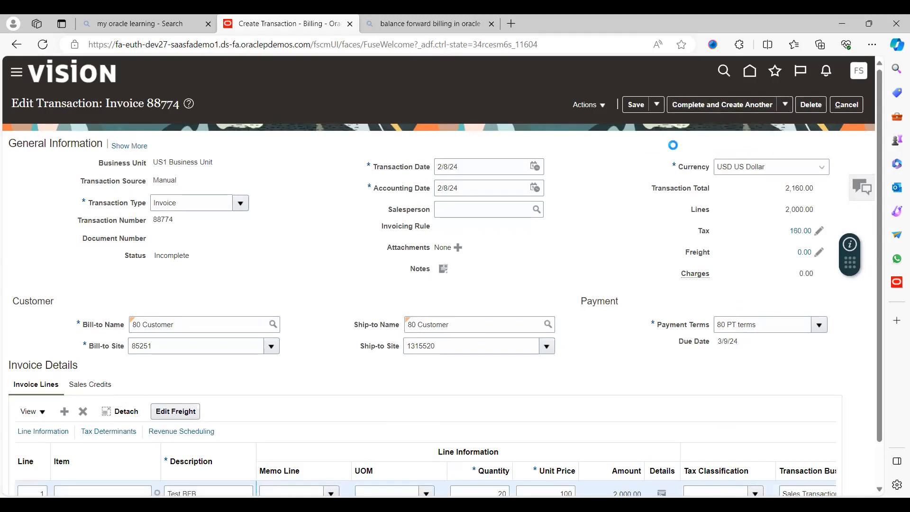
- Account the second invoice in draft, and save and close it
{"action": "left_click", "coordinate": [650, 105]}
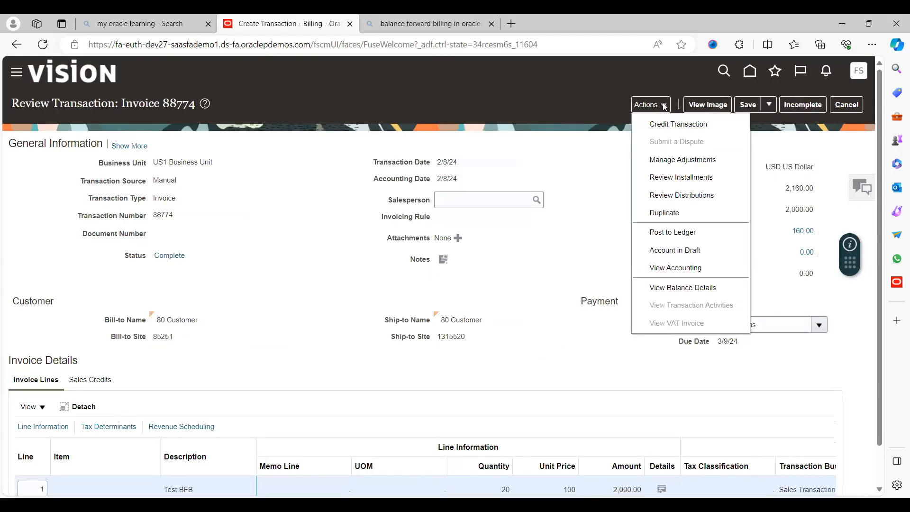
{"action": "left_click", "coordinate": [676, 250]}
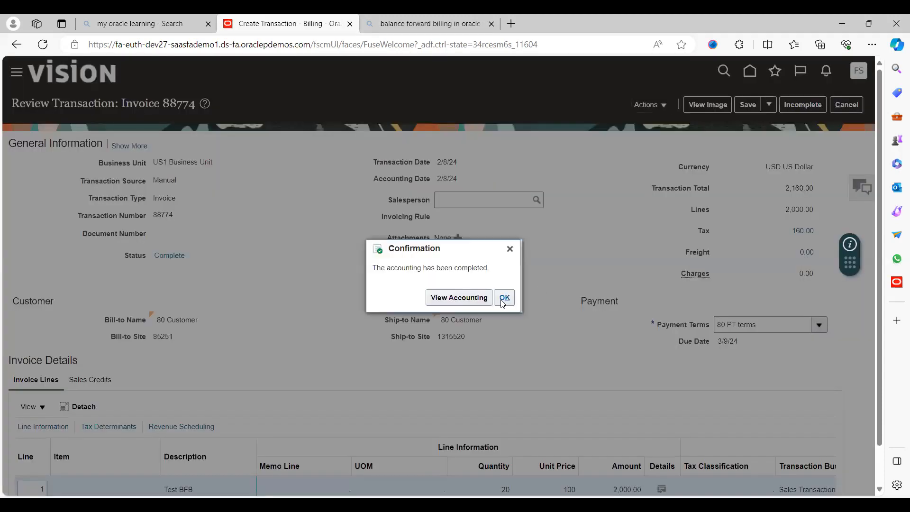
{"action": "left_click", "coordinate": [504, 297]}
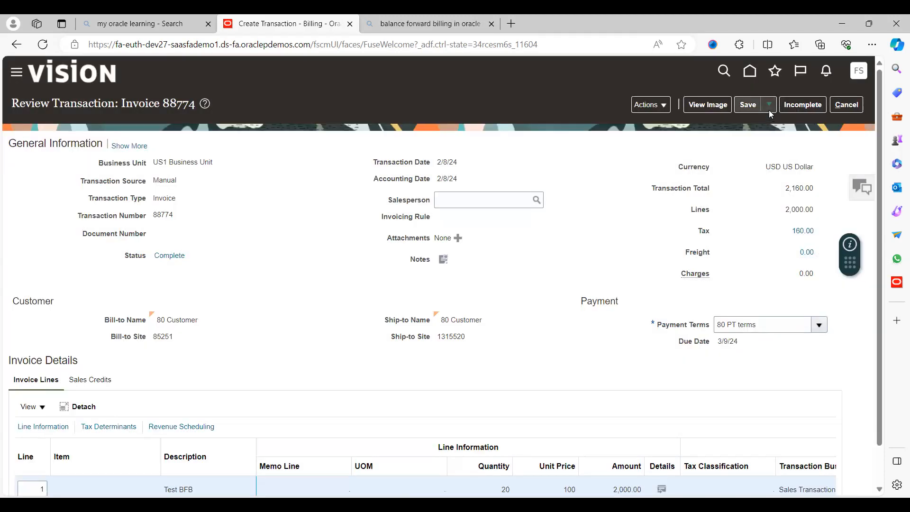
{"action": "left_click", "coordinate": [769, 105]}
{"action": "left_click", "coordinate": [771, 129]}
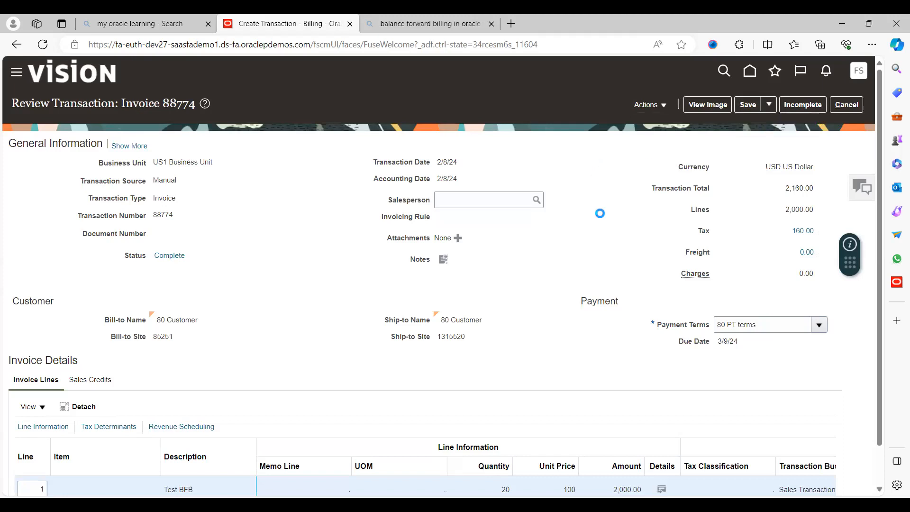
{"action": "left_click", "coordinate": [484, 187]}
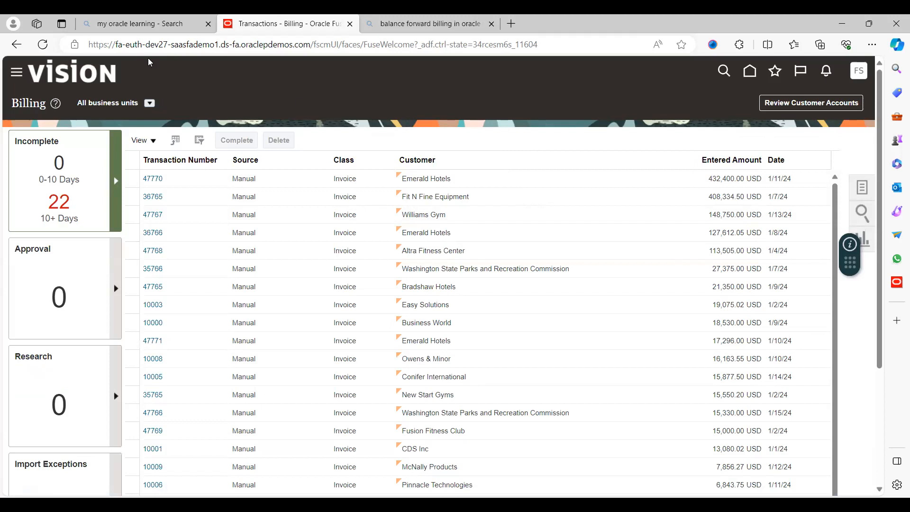
- Go to Scheduled Processes and start scheduling a new process
{"action": "left_click", "coordinate": [16, 73]}
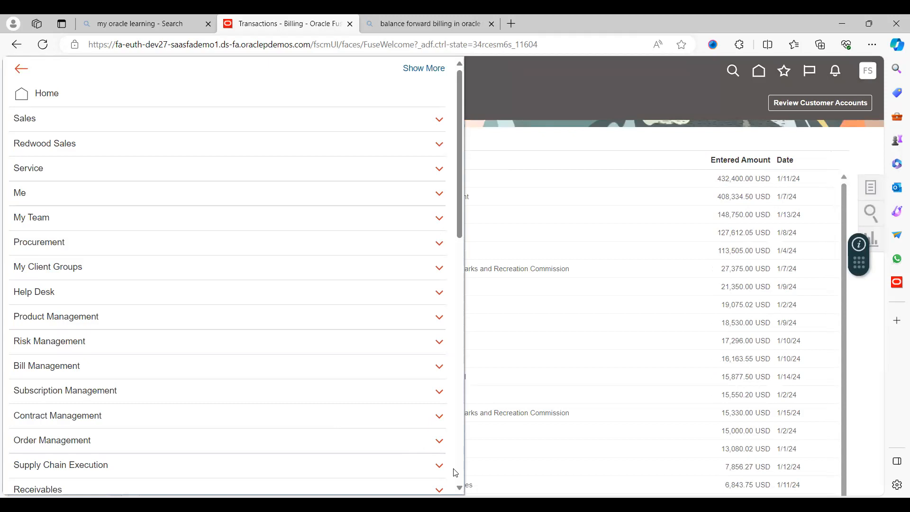
{"action": "scroll", "coordinate": [458, 472], "scroll_direction": "down", "scroll_amount": 8}
{"action": "scroll", "coordinate": [458, 472], "scroll_direction": "down", "scroll_amount": 5}
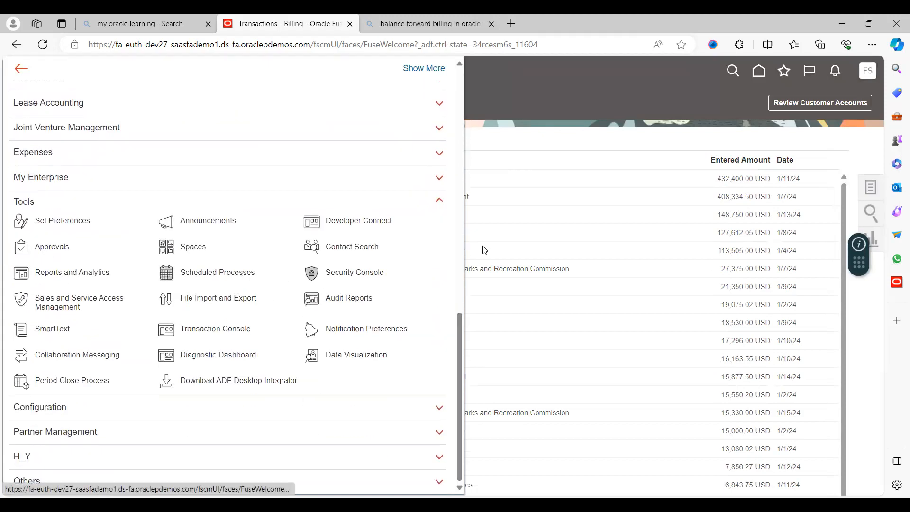
{"action": "left_click", "coordinate": [267, 271]}
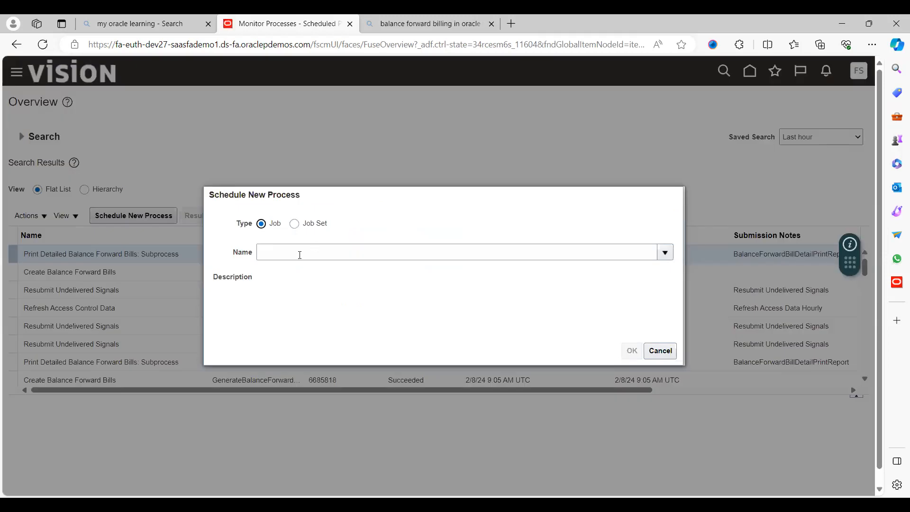
- Choose Create Balance Forward Bills as the job to schedule
{"action": "left_click", "coordinate": [300, 255]}
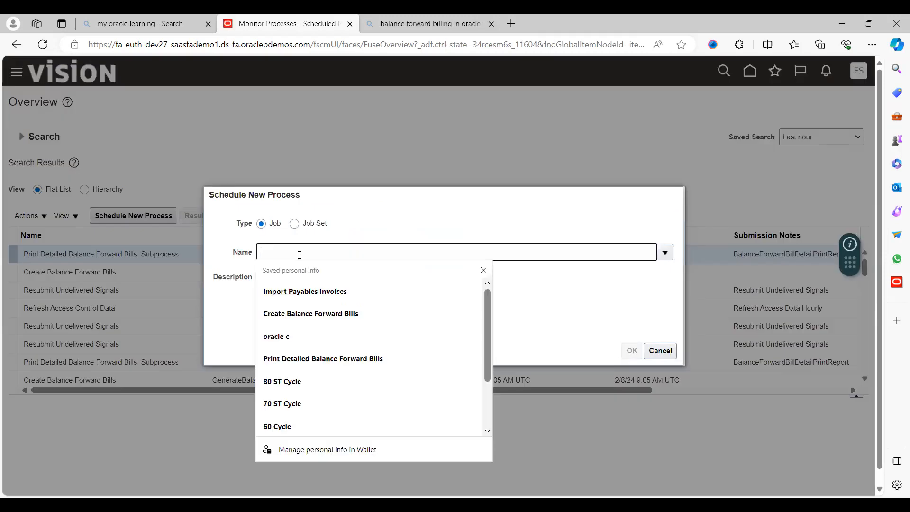
{"action": "left_click", "coordinate": [291, 313]}
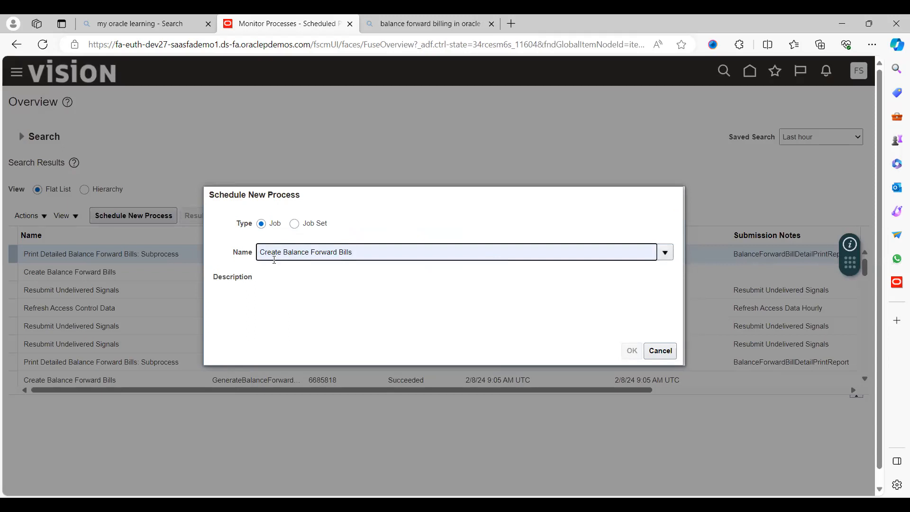
{"action": "left_click", "coordinate": [365, 278]}
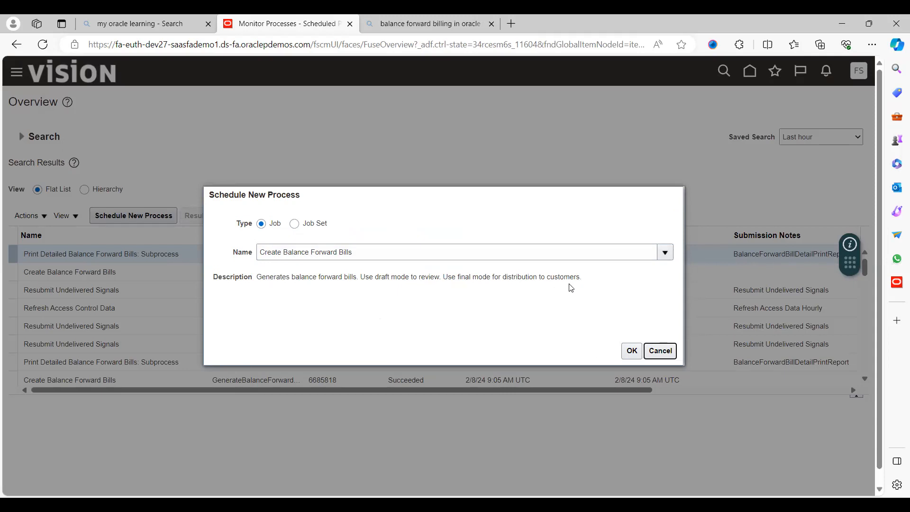
- Set the draft bill parameters to US1 Business Unit, print output Yes, 80 Billing Cycle and USD currency
{"action": "left_click", "coordinate": [630, 351]}
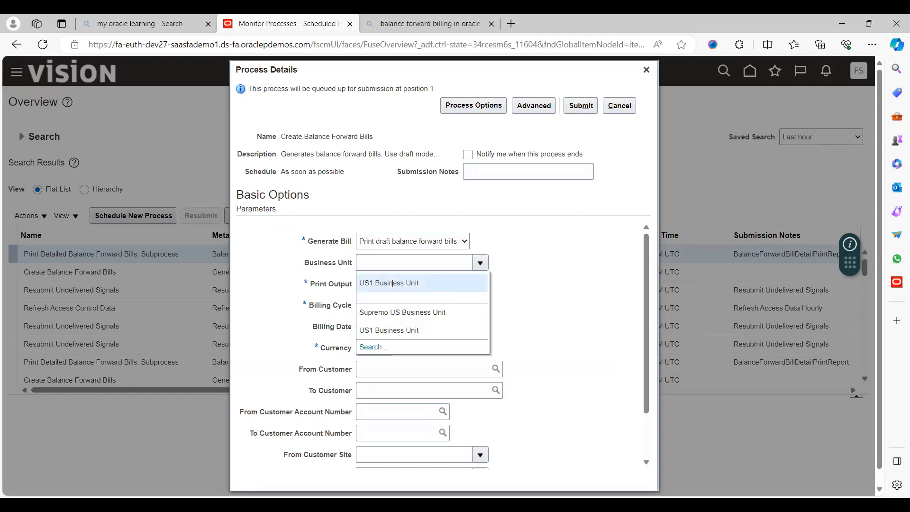
{"action": "left_click", "coordinate": [393, 284]}
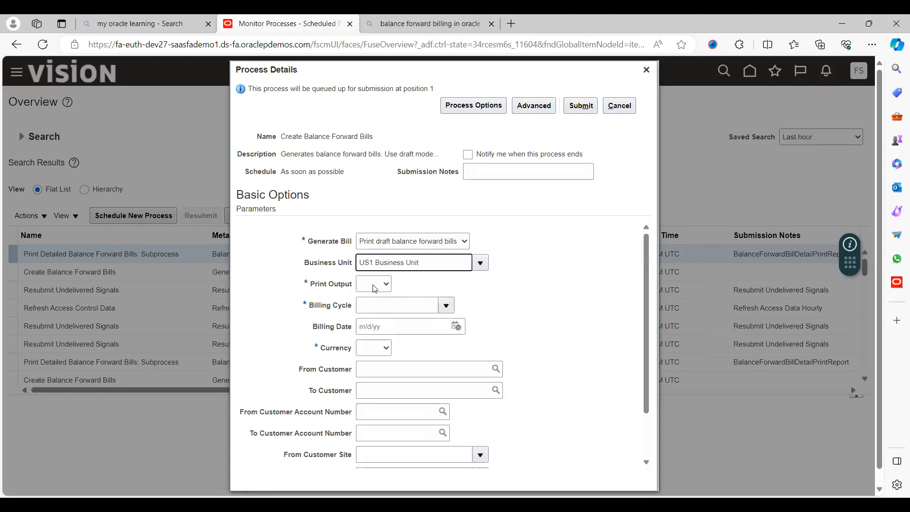
{"action": "left_click", "coordinate": [393, 320]}
{"action": "left_click", "coordinate": [446, 309]}
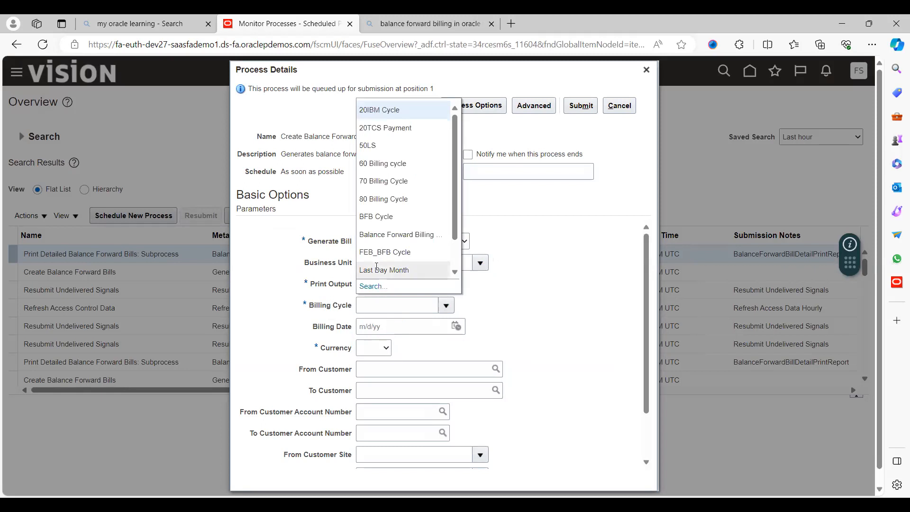
{"action": "left_click", "coordinate": [385, 202]}
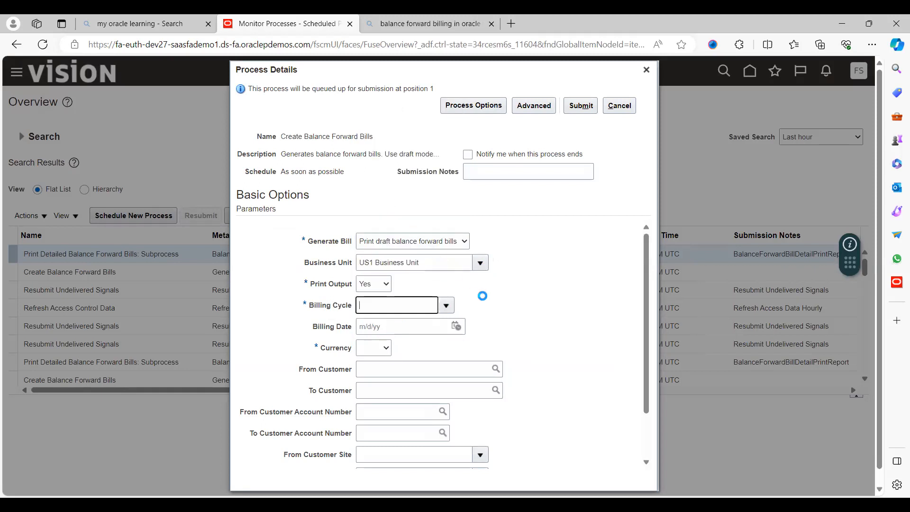
{"action": "left_click", "coordinate": [372, 350]}
{"action": "left_click", "coordinate": [541, 303]}
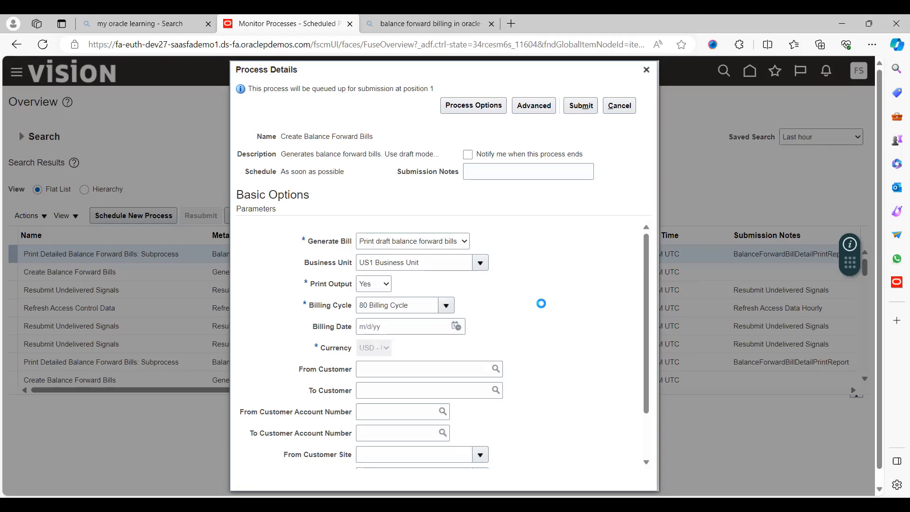
- Submit the Create Balance Forward Bills process and acknowledge the confirmation
{"action": "scroll", "coordinate": [646, 443], "scroll_direction": "down", "scroll_amount": 2}
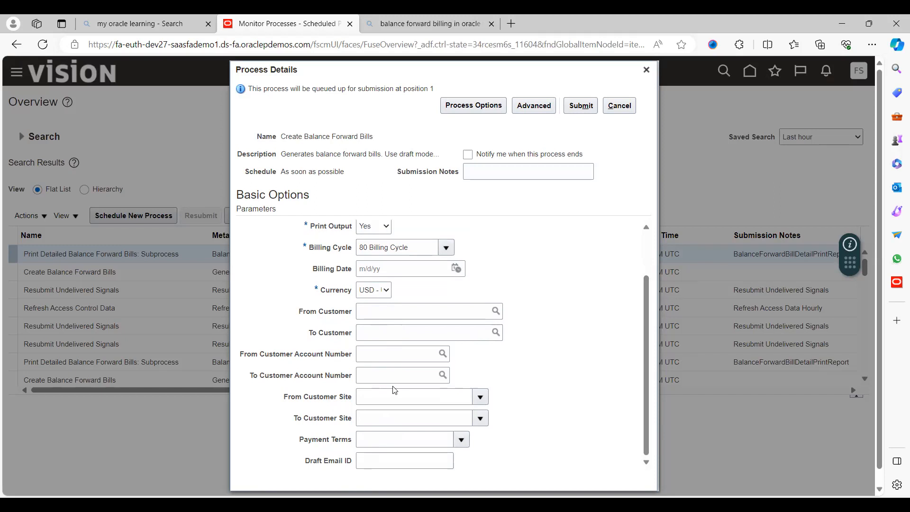
{"action": "left_click", "coordinate": [588, 110]}
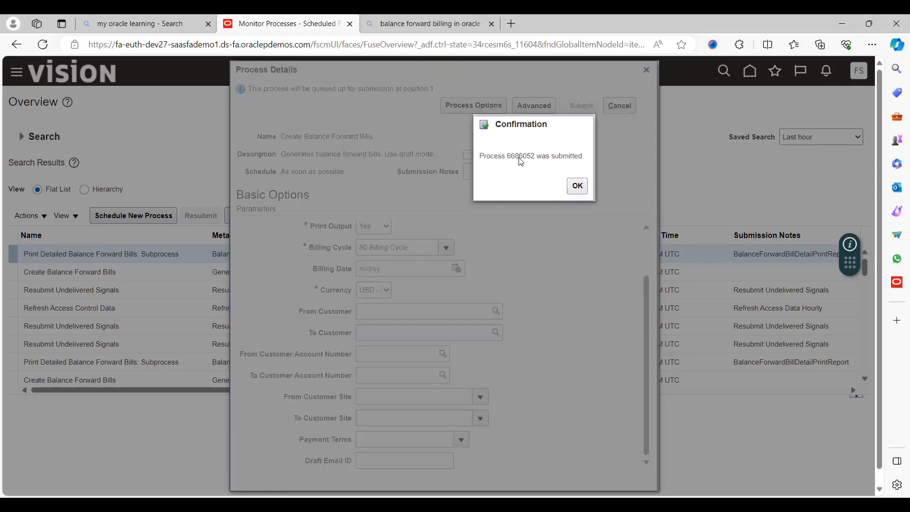
{"action": "double_click", "coordinate": [521, 157]}
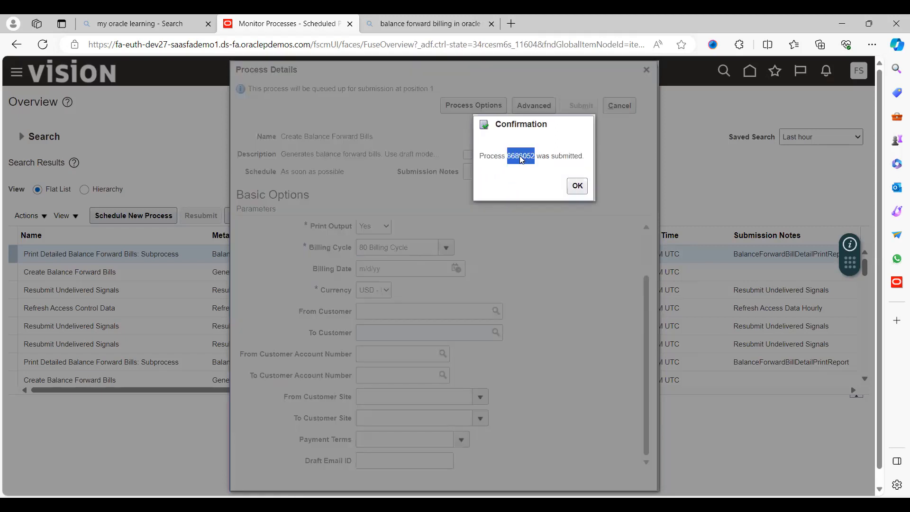
{"action": "left_click", "coordinate": [577, 186]}
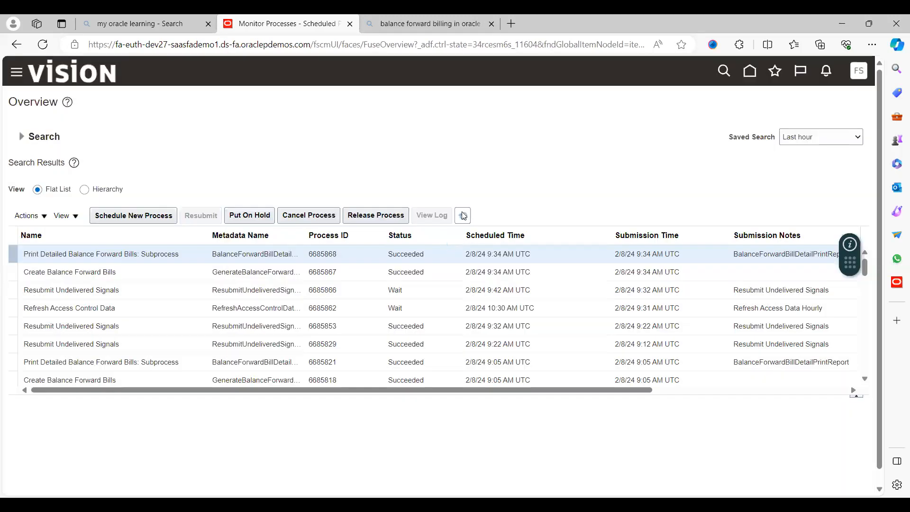
- Refresh the process list repeatedly to monitor Create Balance Forward Bills and its print subprocess
{"action": "left_click", "coordinate": [463, 215]}
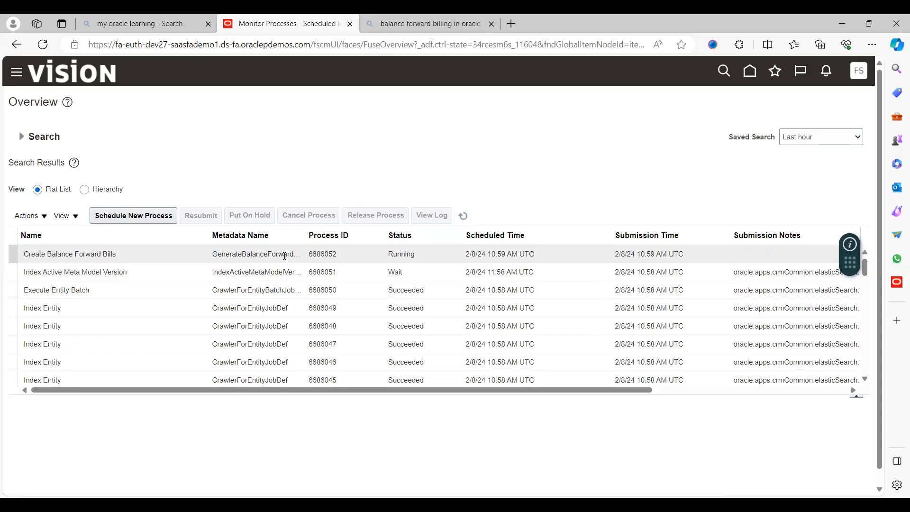
{"action": "left_click", "coordinate": [463, 217]}
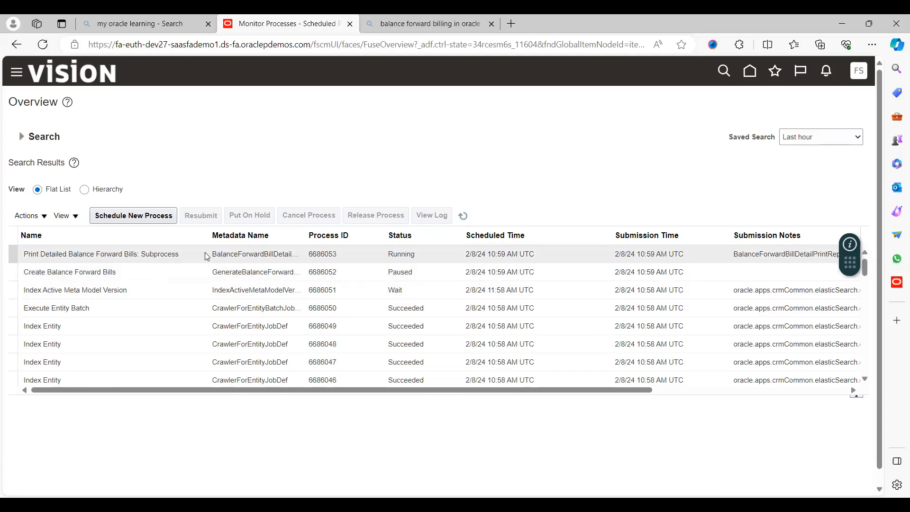
{"action": "left_click", "coordinate": [464, 217]}
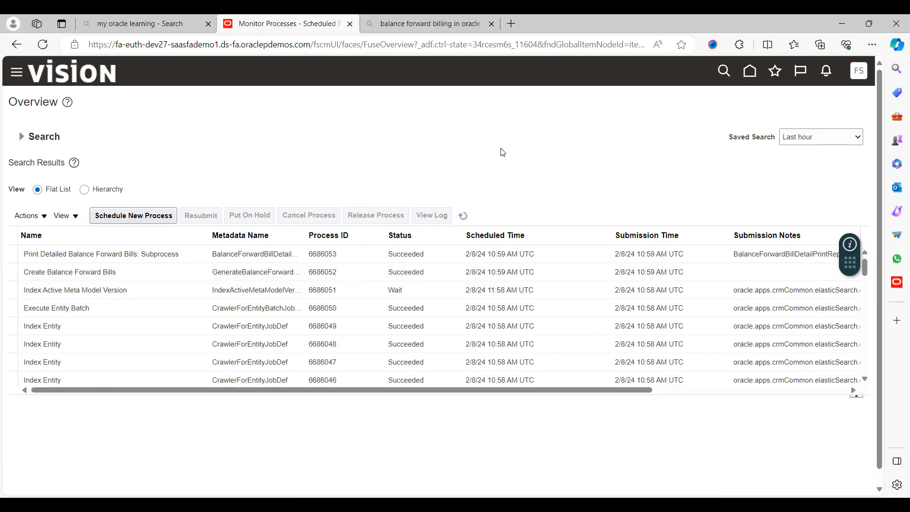
{"action": "left_click", "coordinate": [463, 216]}
{"action": "scroll", "coordinate": [480, 429], "scroll_direction": "down", "scroll_amount": 1}
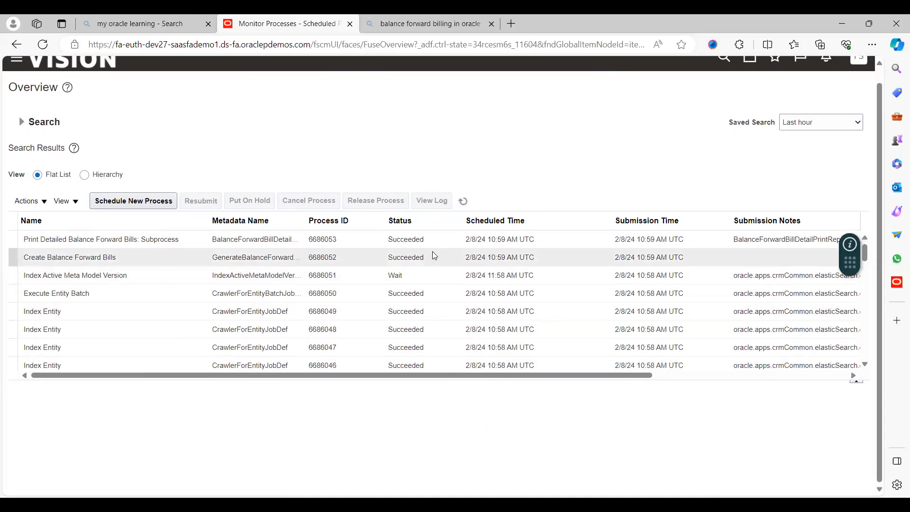
- Select the newest Print Detailed Balance Forward Bills subprocess and open its PDF output
{"action": "left_click", "coordinate": [410, 240]}
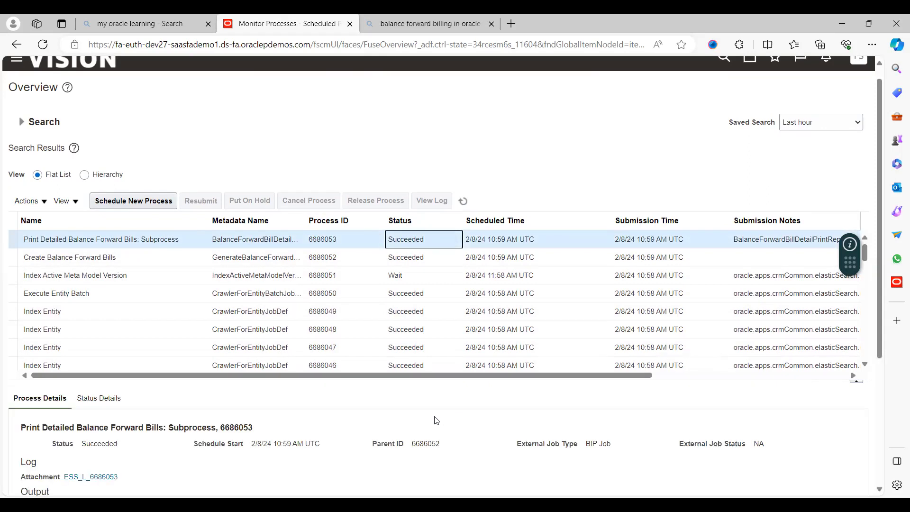
{"action": "scroll", "coordinate": [446, 433], "scroll_direction": "down", "scroll_amount": 1}
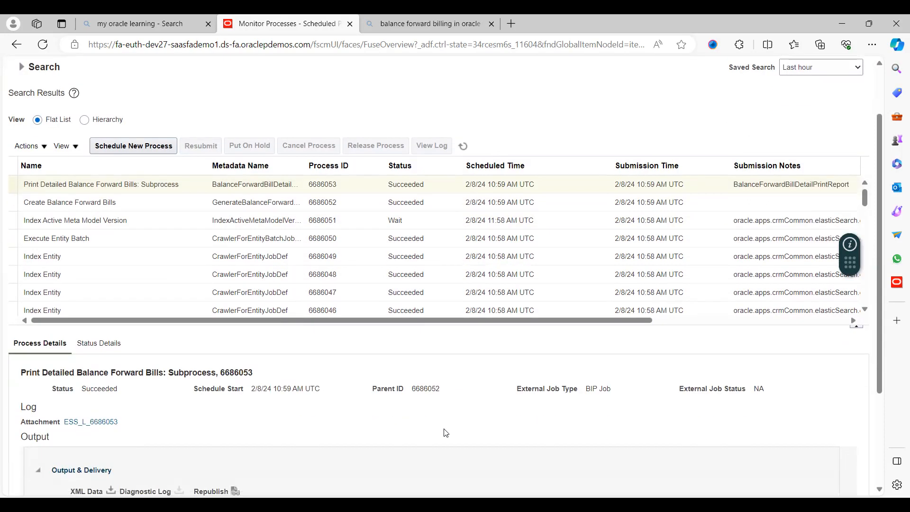
{"action": "scroll", "coordinate": [446, 433], "scroll_direction": "up", "scroll_amount": 1}
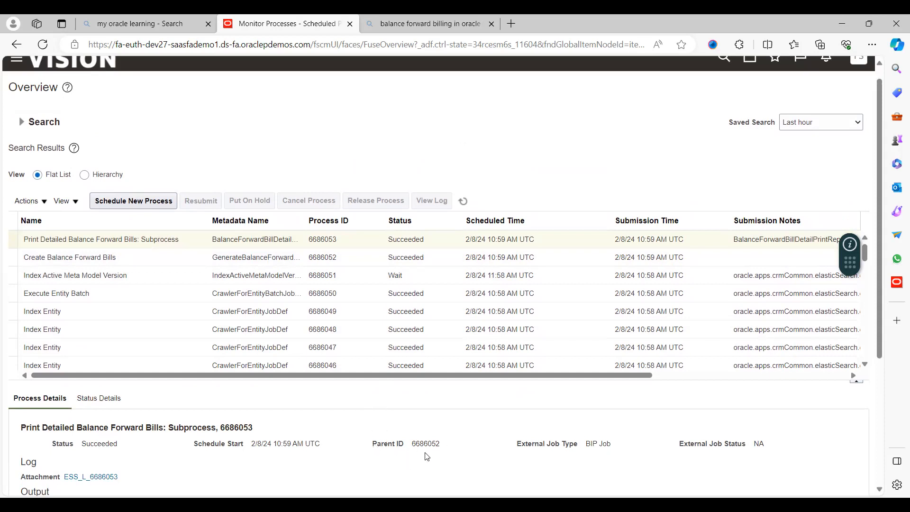
{"action": "scroll", "coordinate": [464, 443], "scroll_direction": "down", "scroll_amount": 3}
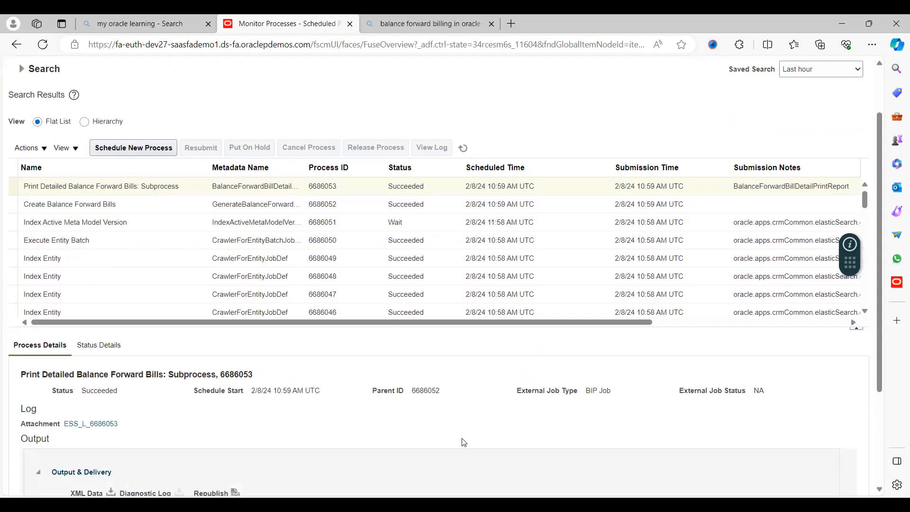
{"action": "scroll", "coordinate": [462, 439], "scroll_direction": "up", "scroll_amount": 2}
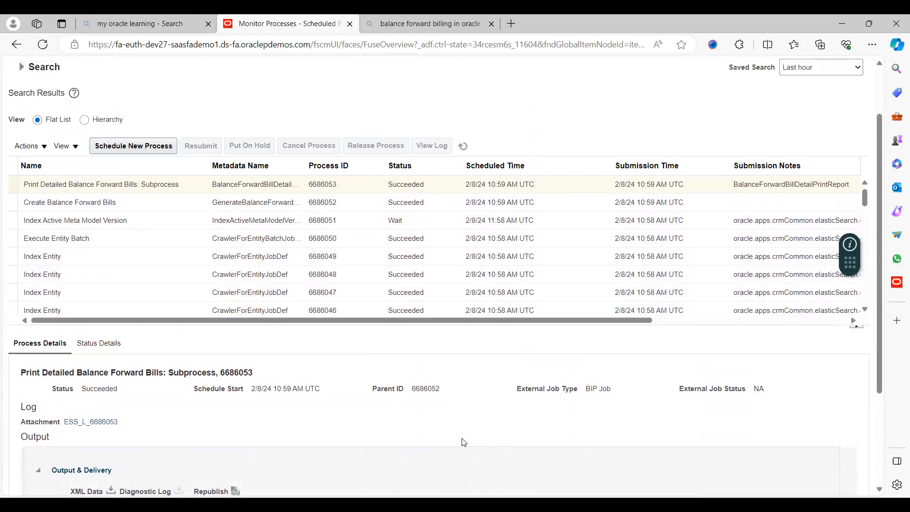
{"action": "scroll", "coordinate": [464, 442], "scroll_direction": "down", "scroll_amount": 2}
{"action": "scroll", "coordinate": [464, 443], "scroll_direction": "up", "scroll_amount": 1}
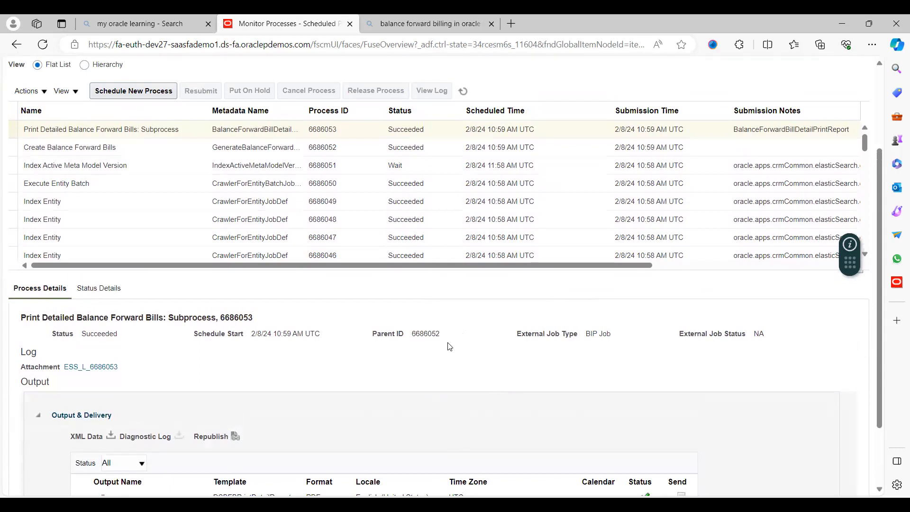
{"action": "scroll", "coordinate": [450, 347], "scroll_direction": "down", "scroll_amount": 2}
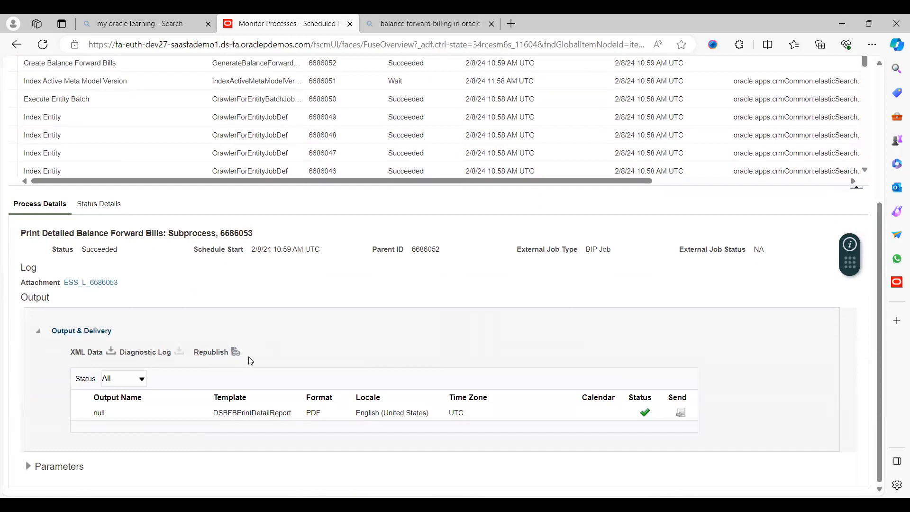
{"action": "left_click", "coordinate": [99, 413]}
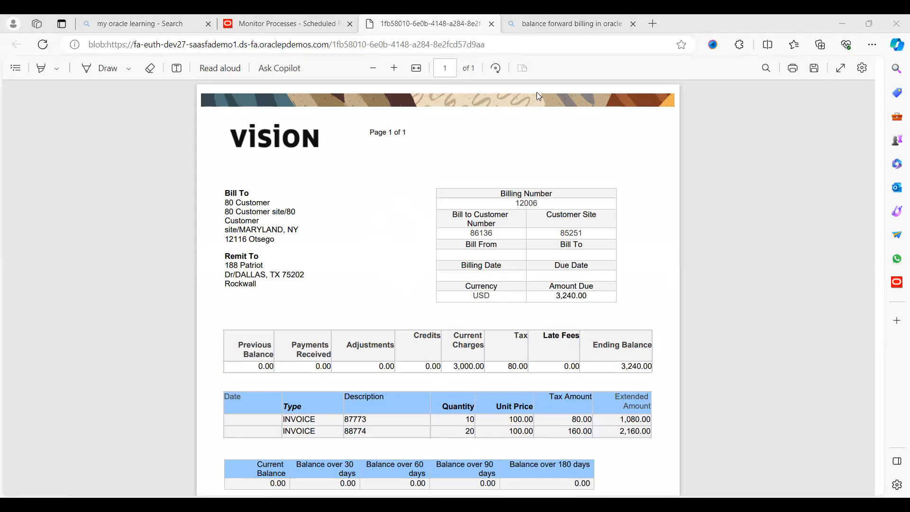
- Examine the draft balance forward bill's customer details, charges, tax, invoice lines and ending balance
{"action": "left_click", "coordinate": [410, 223]}
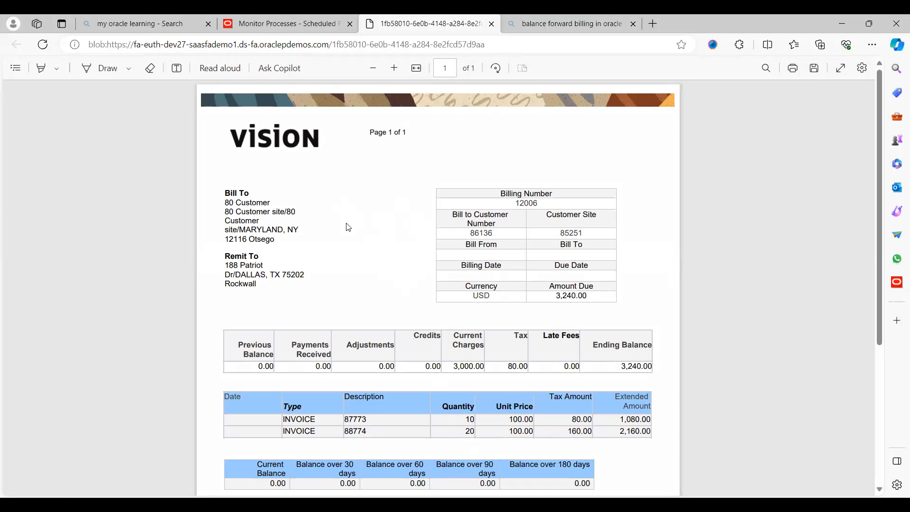
{"action": "scroll", "coordinate": [347, 228], "scroll_direction": "down", "scroll_amount": 2}
{"action": "scroll", "coordinate": [345, 228], "scroll_direction": "up", "scroll_amount": 2}
{"action": "scroll", "coordinate": [627, 458], "scroll_direction": "down", "scroll_amount": 4}
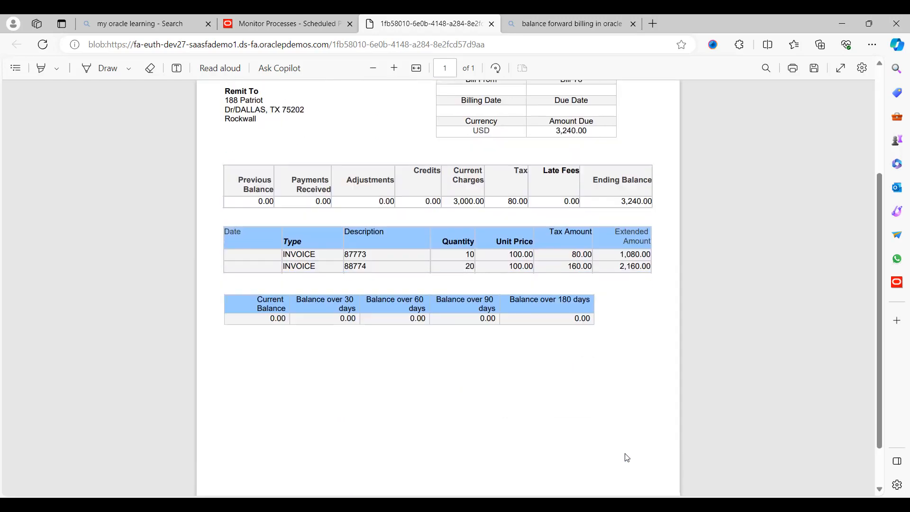
{"action": "scroll", "coordinate": [628, 458], "scroll_direction": "up", "scroll_amount": 1}
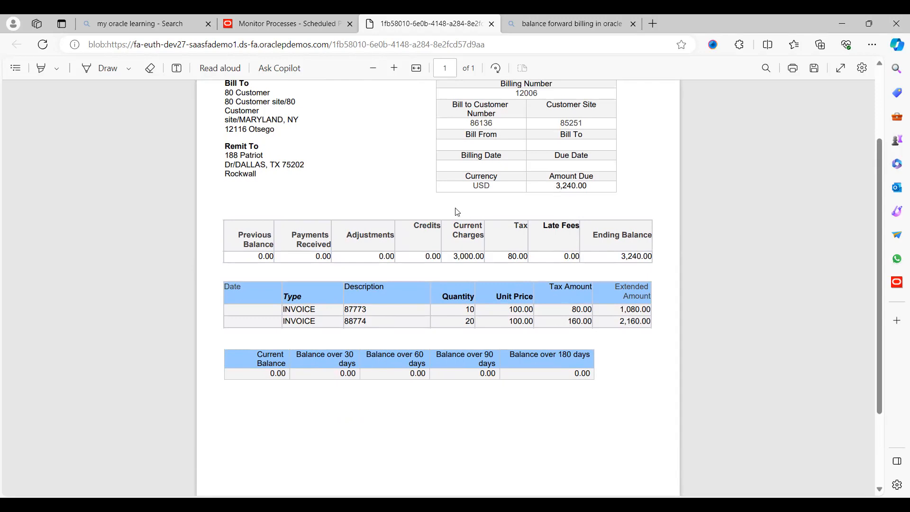
{"action": "scroll", "coordinate": [457, 212], "scroll_direction": "down", "scroll_amount": 2}
{"action": "scroll", "coordinate": [456, 212], "scroll_direction": "up", "scroll_amount": 4}
{"action": "scroll", "coordinate": [456, 212], "scroll_direction": "down", "scroll_amount": 1}
{"action": "scroll", "coordinate": [456, 212], "scroll_direction": "up", "scroll_amount": 1}
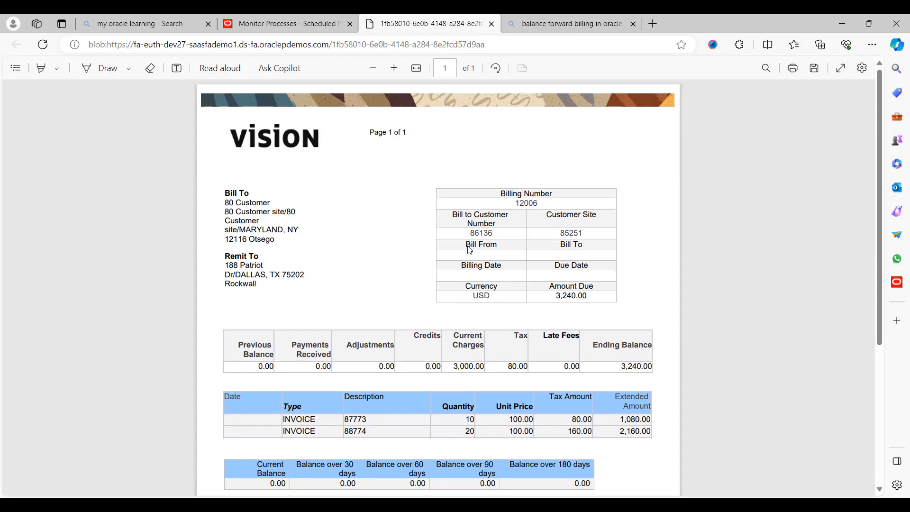
- Return from the bill PDF to the Scheduled Processes page in the maximized browser window
{"action": "left_click", "coordinate": [526, 504]}
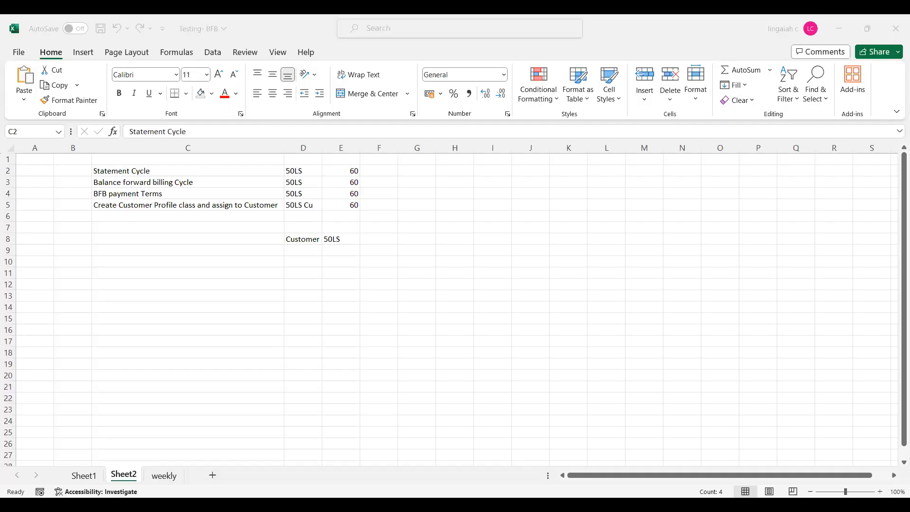
{"action": "key", "text": "alt+Tab"}
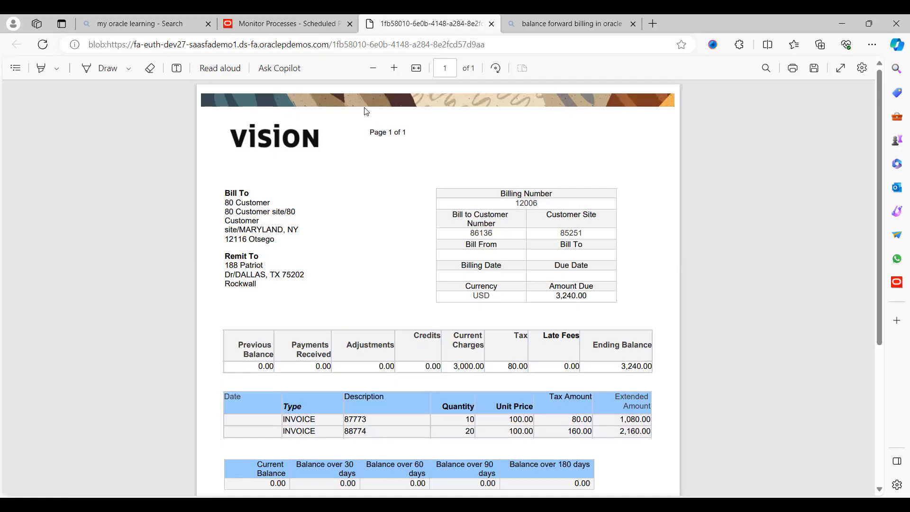
{"action": "left_click", "coordinate": [870, 25]}
{"action": "left_click", "coordinate": [206, 209]}
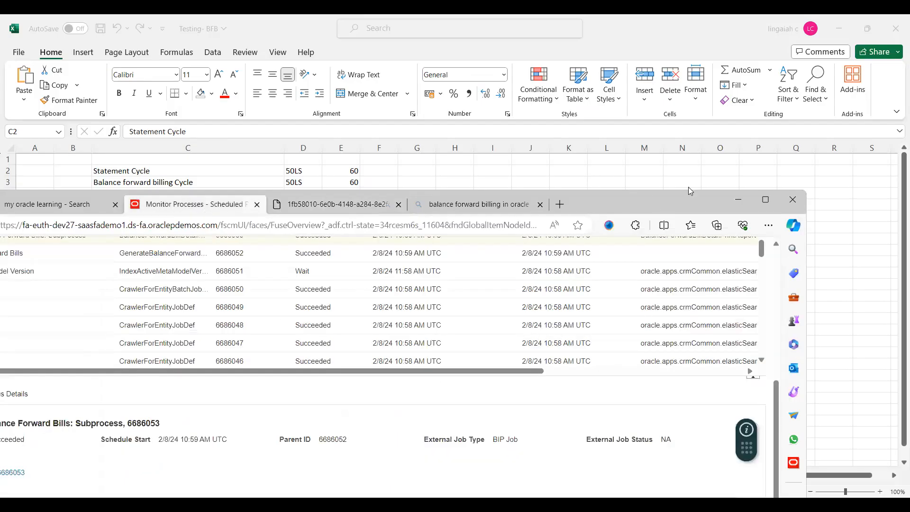
{"action": "left_click", "coordinate": [765, 200]}
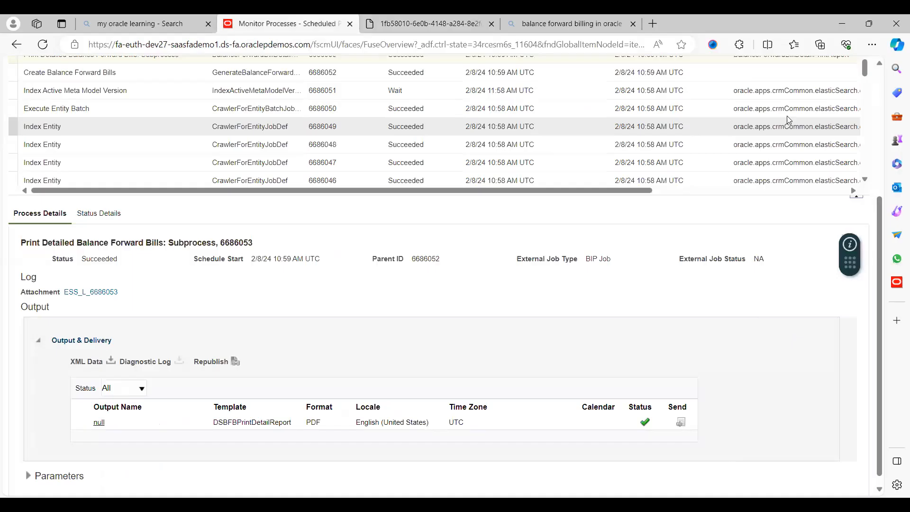
- Go from the home page to the Receivables Billing work area and open Manage Transactions
{"action": "scroll", "coordinate": [881, 107], "scroll_direction": "up", "scroll_amount": 3}
{"action": "scroll", "coordinate": [879, 103], "scroll_direction": "up", "scroll_amount": 1}
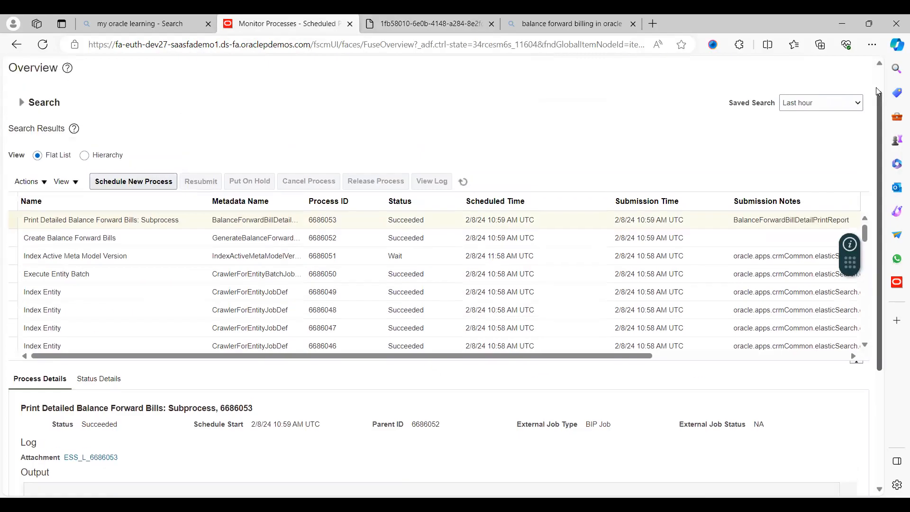
{"action": "scroll", "coordinate": [878, 81], "scroll_direction": "up", "scroll_amount": 1}
{"action": "left_click", "coordinate": [756, 74]}
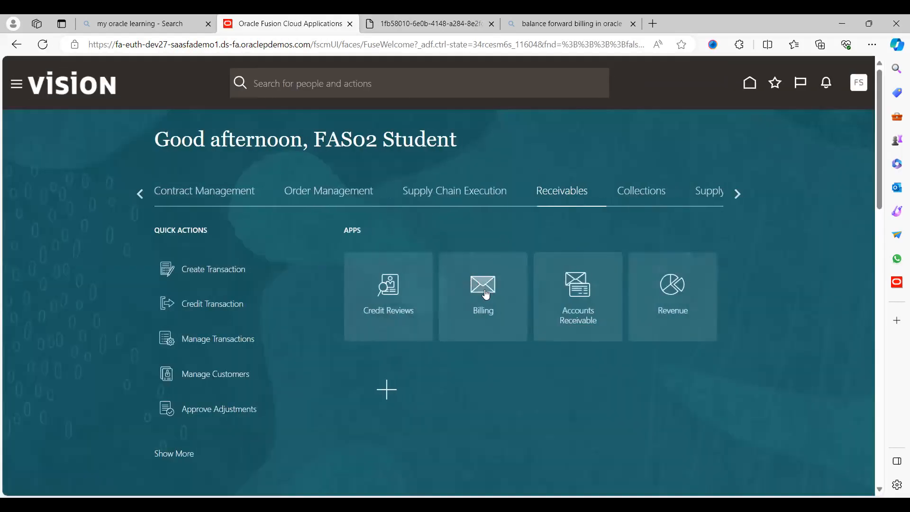
{"action": "left_click", "coordinate": [485, 295]}
{"action": "left_click", "coordinate": [864, 188]}
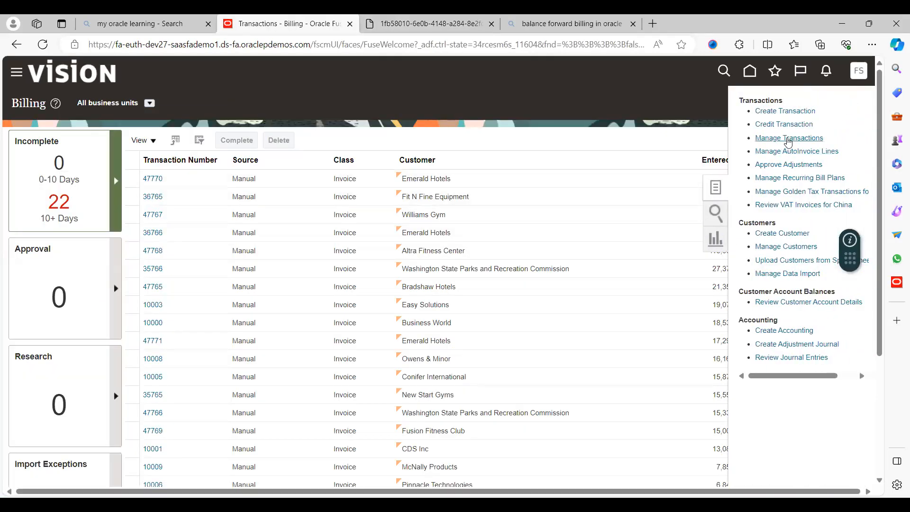
{"action": "left_click", "coordinate": [788, 139]}
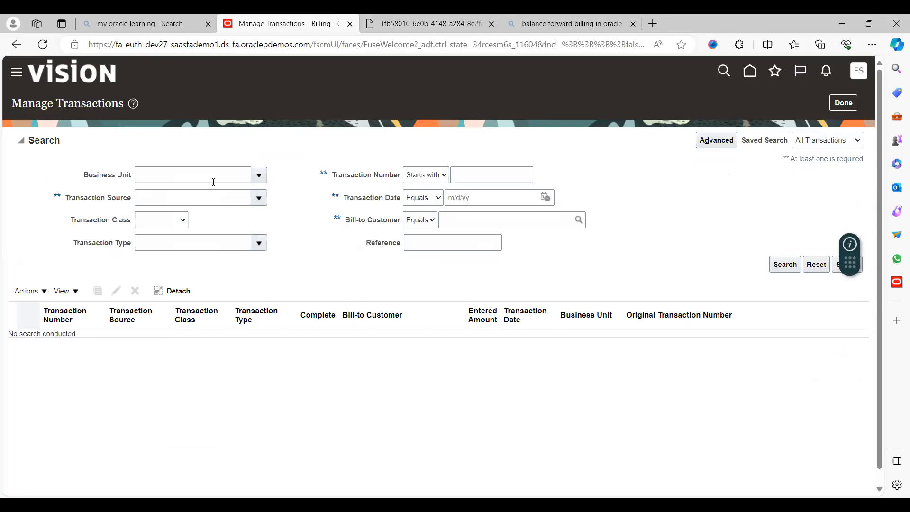
- Search for transactions dated 2/8/24 with 80 Customer as the bill-to customer
{"action": "left_click", "coordinate": [547, 198]}
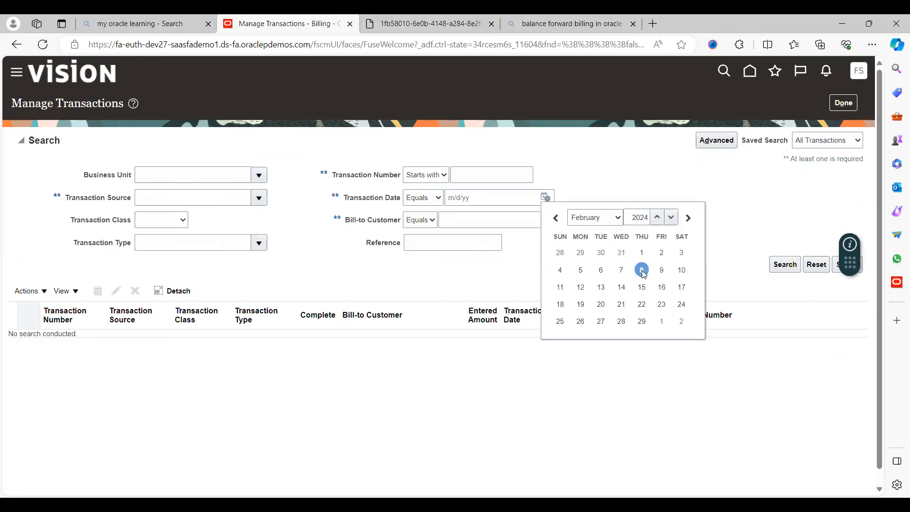
{"action": "left_click", "coordinate": [642, 270]}
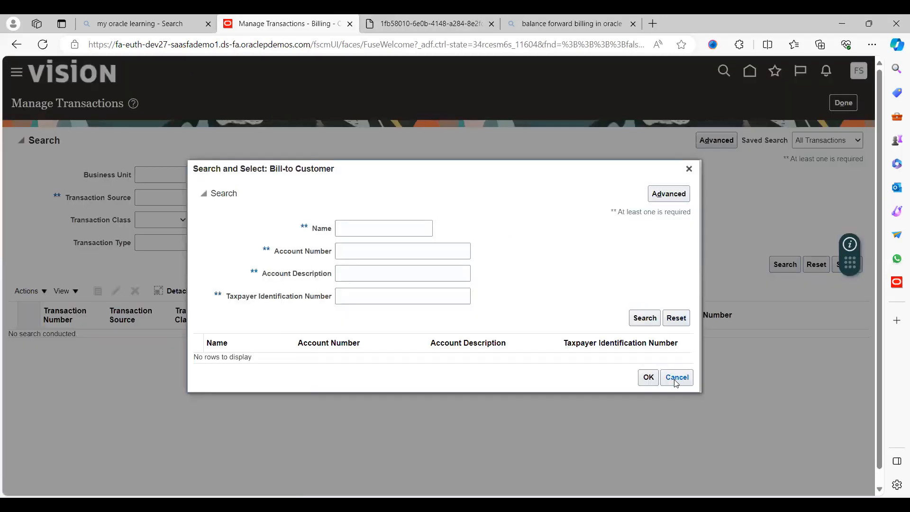
{"action": "left_click", "coordinate": [676, 378]}
{"action": "type", "text": "89 cu"}
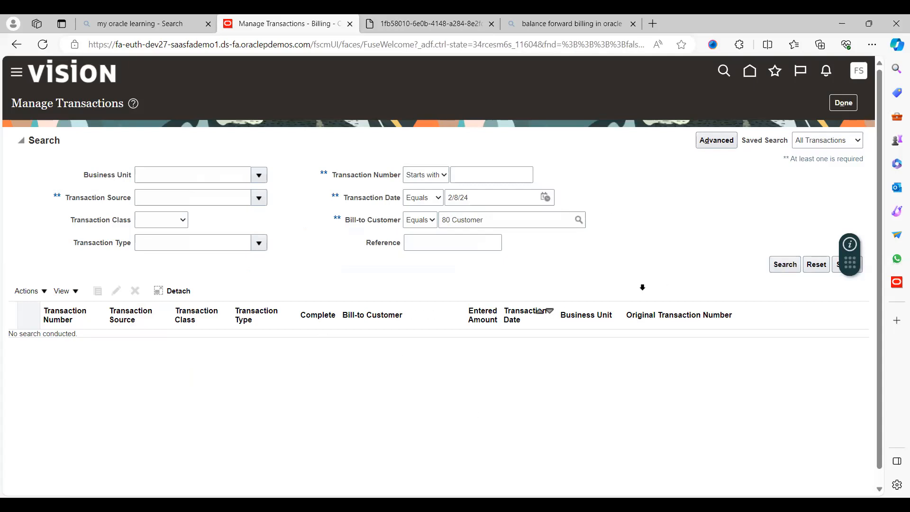
{"action": "right_click", "coordinate": [790, 271]}
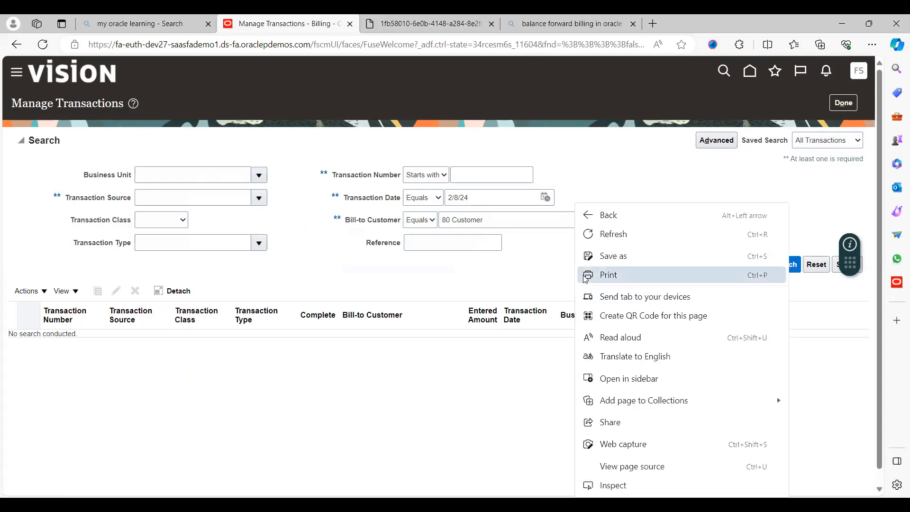
{"action": "left_click", "coordinate": [561, 278]}
{"action": "left_click", "coordinate": [777, 267]}
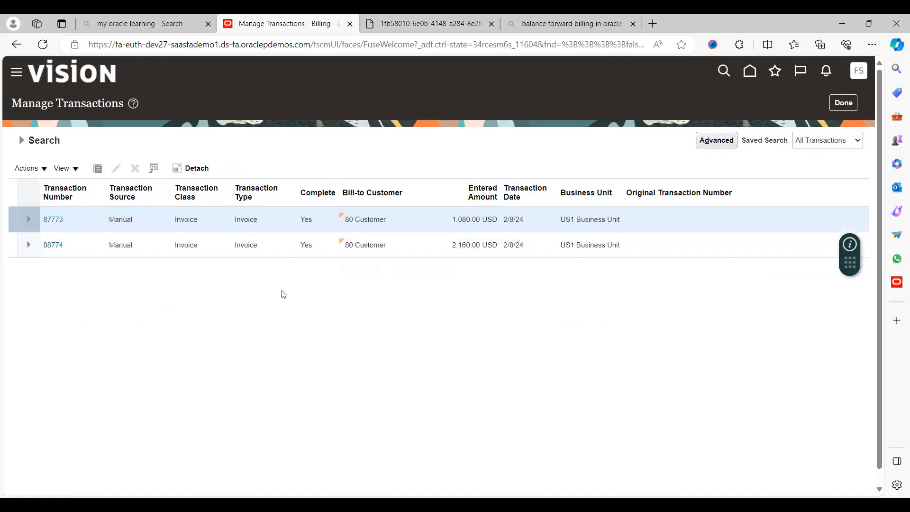
- Open invoice 87773, expand its general information, and compare its billing number with the one on the draft bill PDF
{"action": "left_click", "coordinate": [53, 219]}
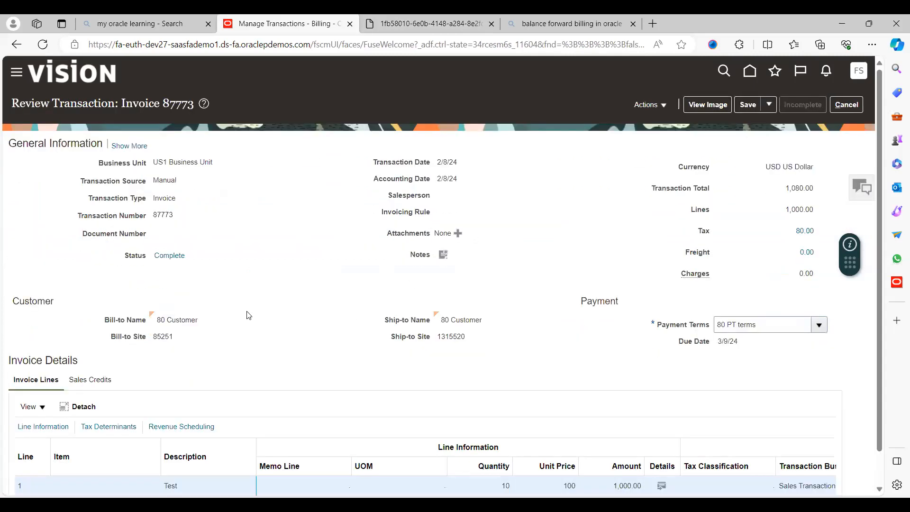
{"action": "left_click", "coordinate": [124, 147]}
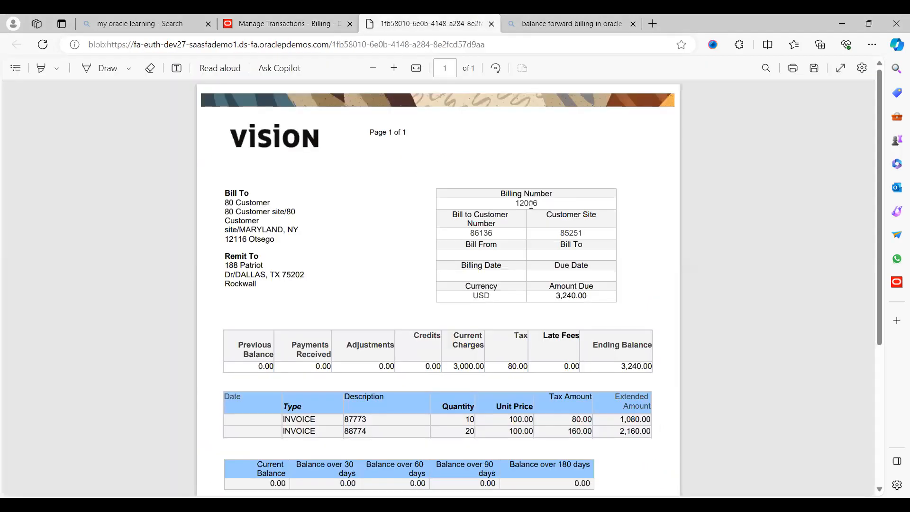
{"action": "double_click", "coordinate": [531, 204]}
{"action": "key", "text": "ctrl+shift+Tab"}
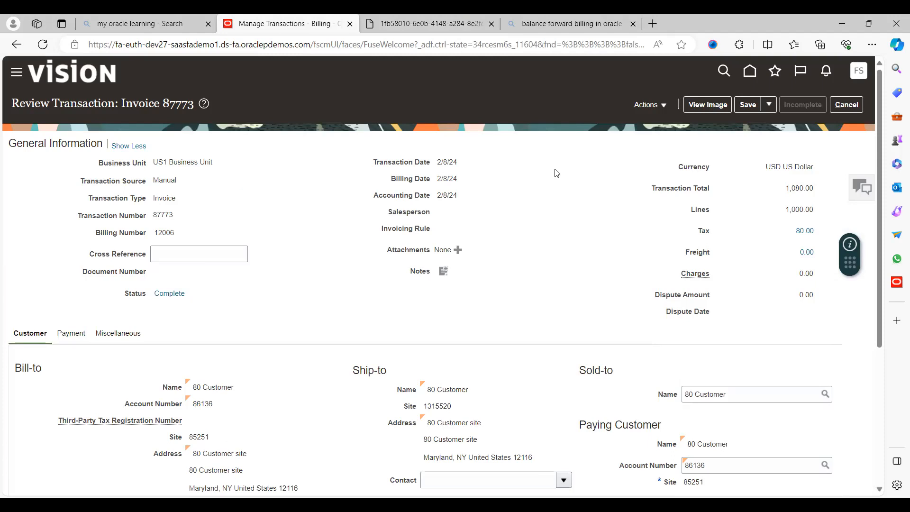
- Switch to the PowerPoint slide that outlines the balance forward billing setups and jobs
{"action": "key", "text": "alt+Tab"}
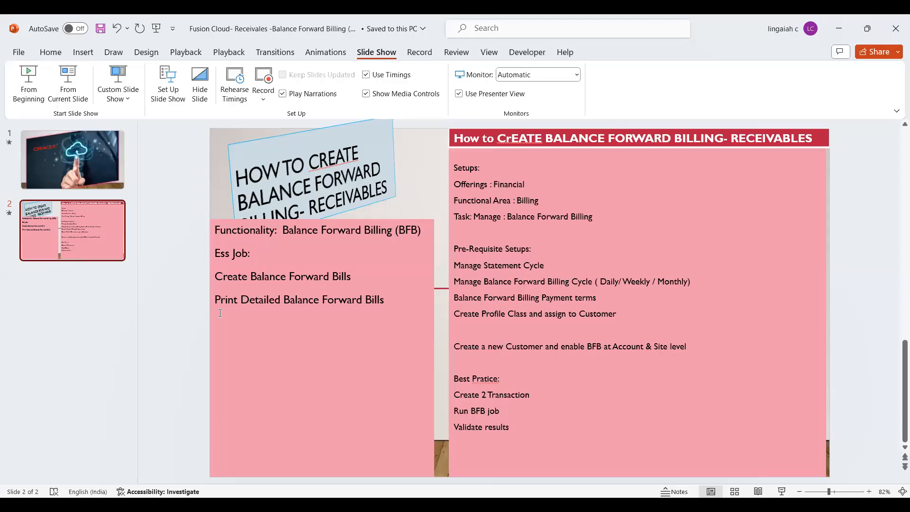